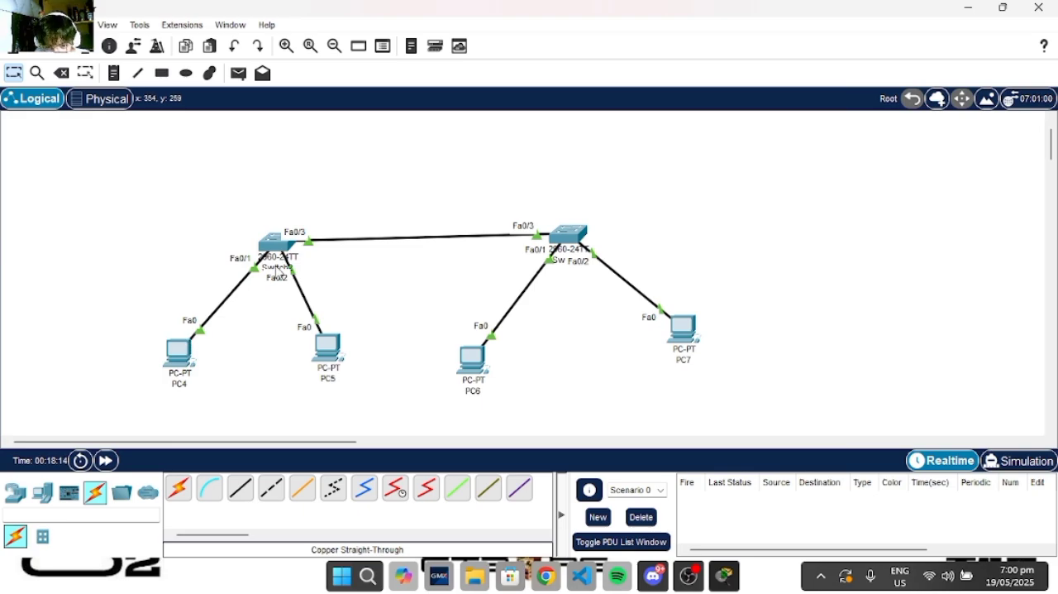
- Set PC4's static IPv4 address to 192.168.10.5 with subnet mask 255.255.255.0 in its IP configuration
{"action": "left_click", "coordinate": [179, 354]}
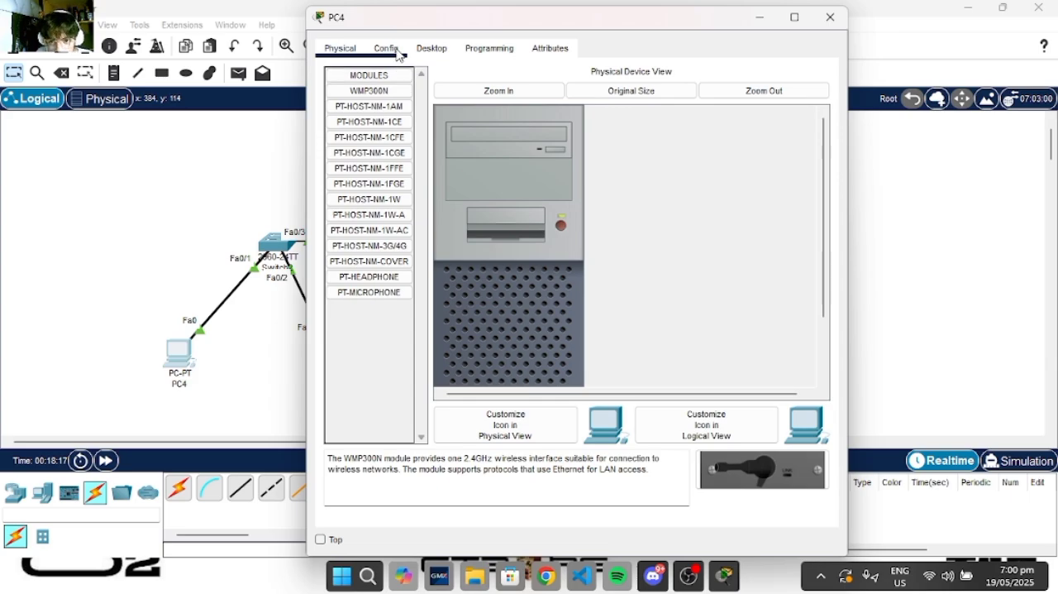
{"action": "left_click", "coordinate": [386, 48]}
{"action": "left_click", "coordinate": [432, 48]}
{"action": "left_click", "coordinate": [374, 105]}
{"action": "left_click", "coordinate": [523, 156]}
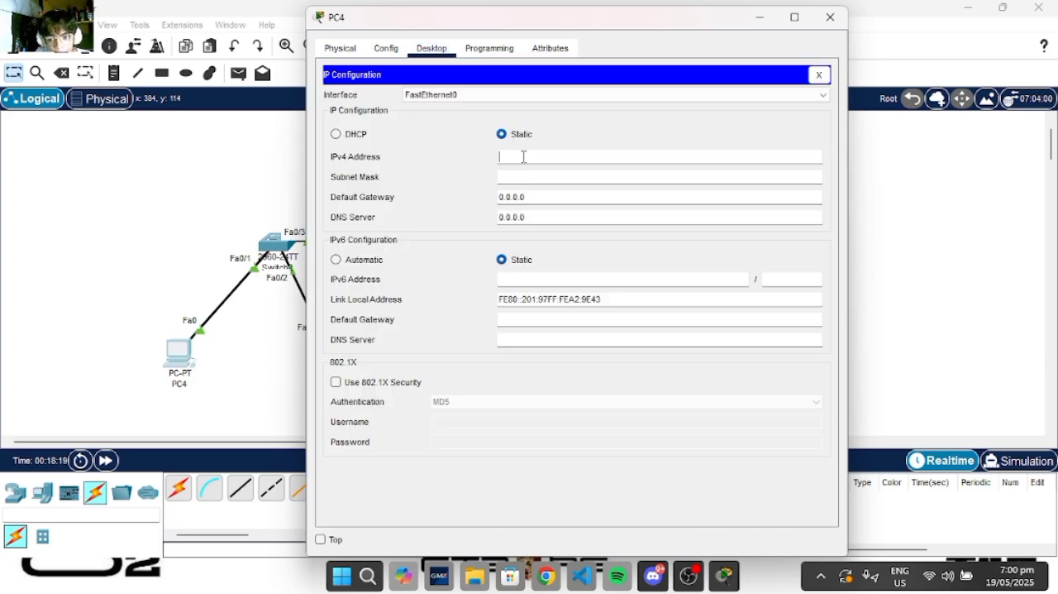
{"action": "type", "text": "192.168.10.5"}
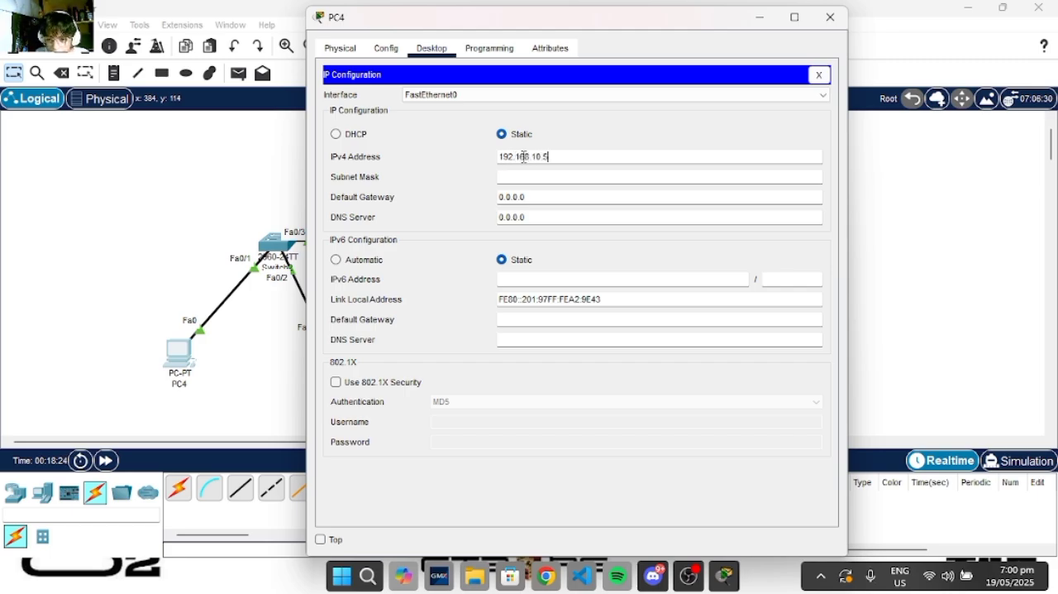
{"action": "left_click", "coordinate": [583, 182]}
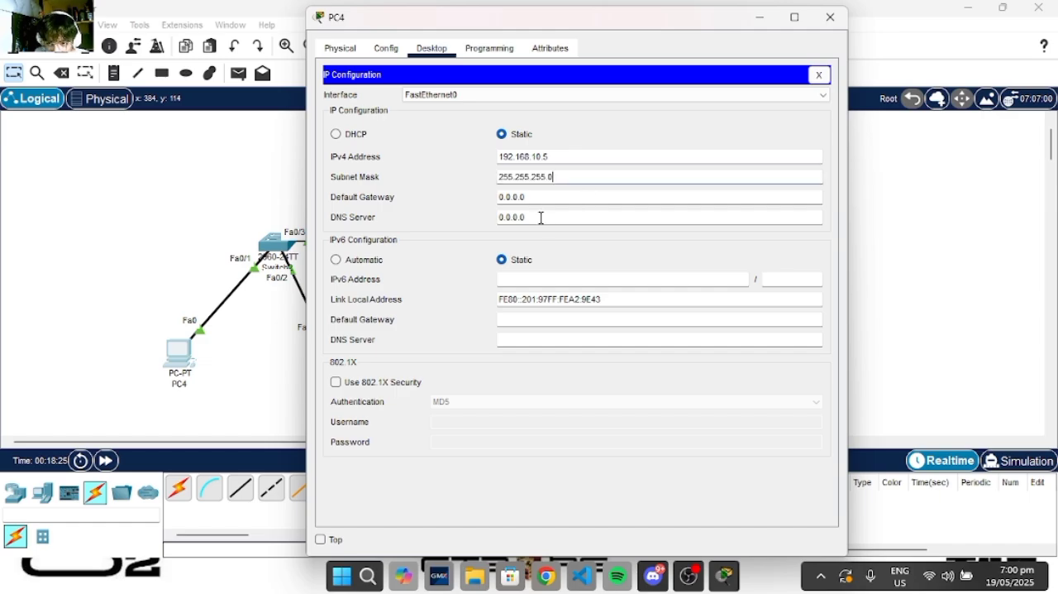
- Set PC4's IPv4 default gateway to 192.168.10.4 and minimize its window
{"action": "left_click", "coordinate": [546, 196]}
{"action": "key", "text": "BackSpace"}
{"action": "key", "text": "BackSpace"}
{"action": "key", "text": "BackSpace"}
{"action": "key", "text": "BackSpace"}
{"action": "key", "text": "BackSpace"}
{"action": "key", "text": "BackSpace"}
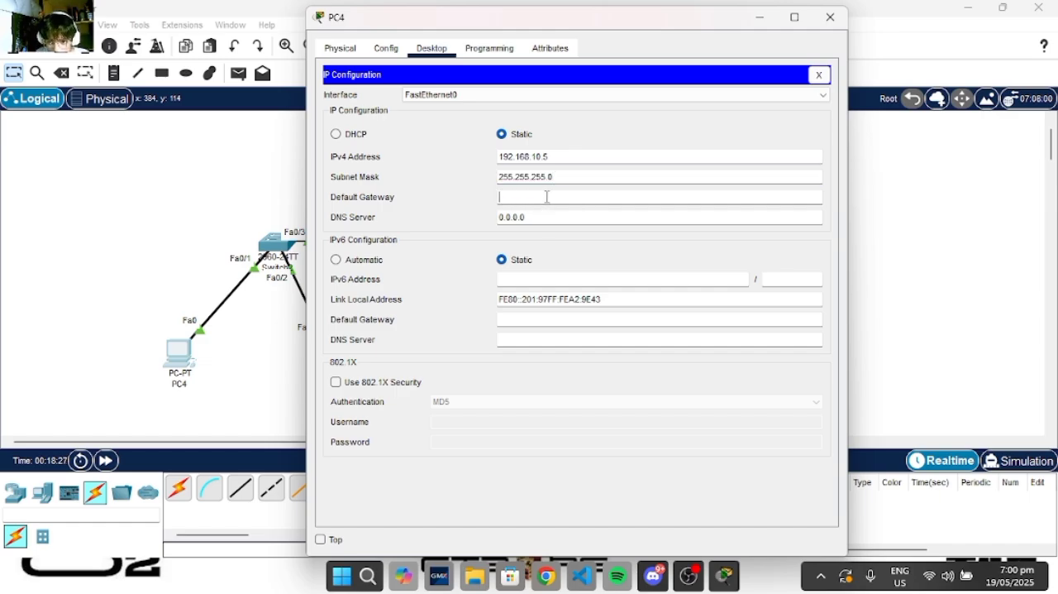
{"action": "type", "text": "192.16"}
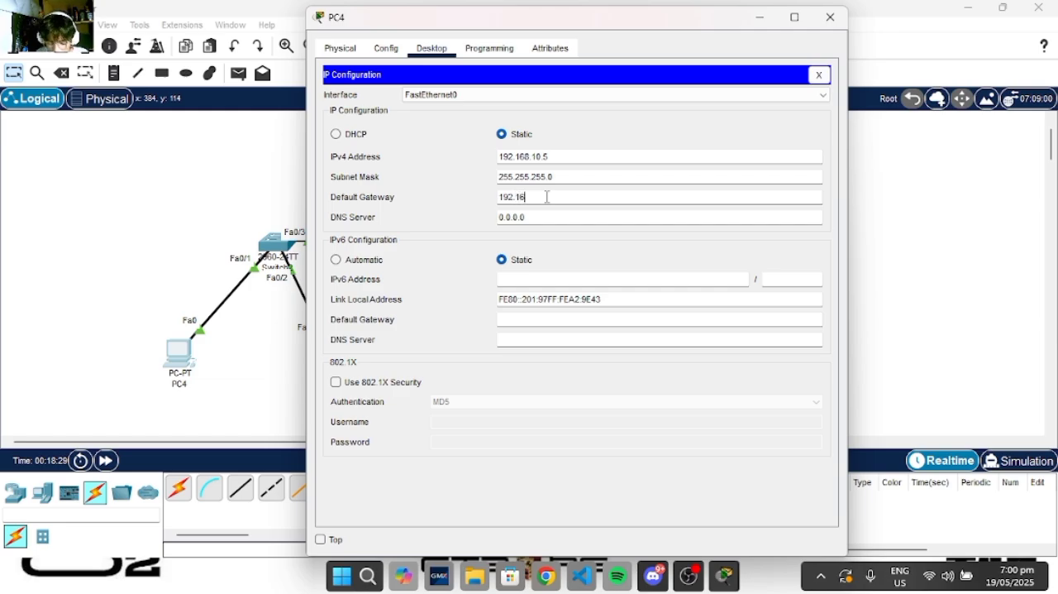
{"action": "type", "text": "8.10"}
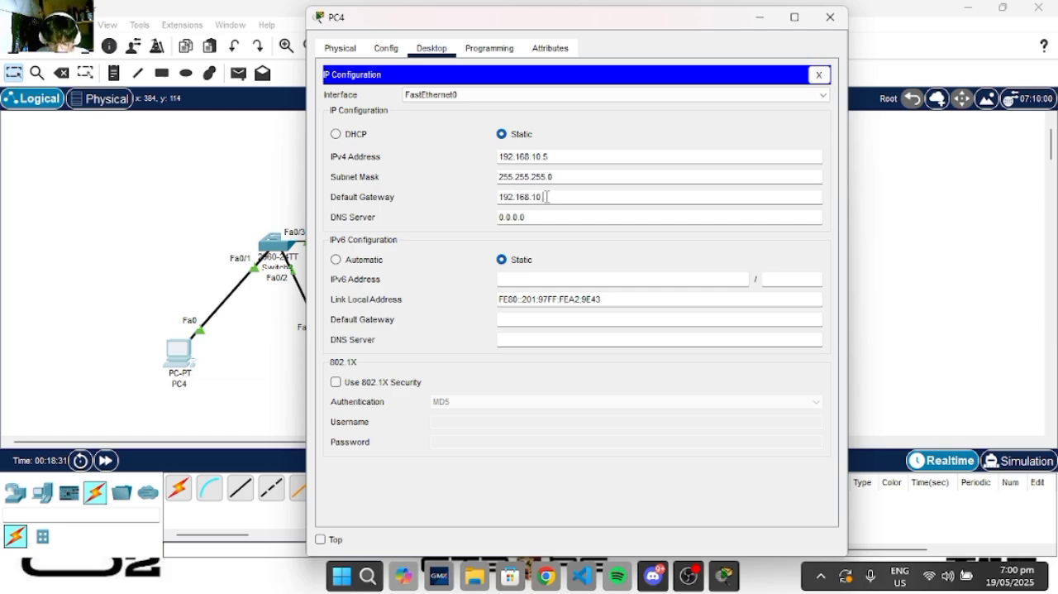
{"action": "type", "text": ".4"}
{"action": "left_click_drag", "start_coordinate": [578, 196], "coordinate": [499, 196]}
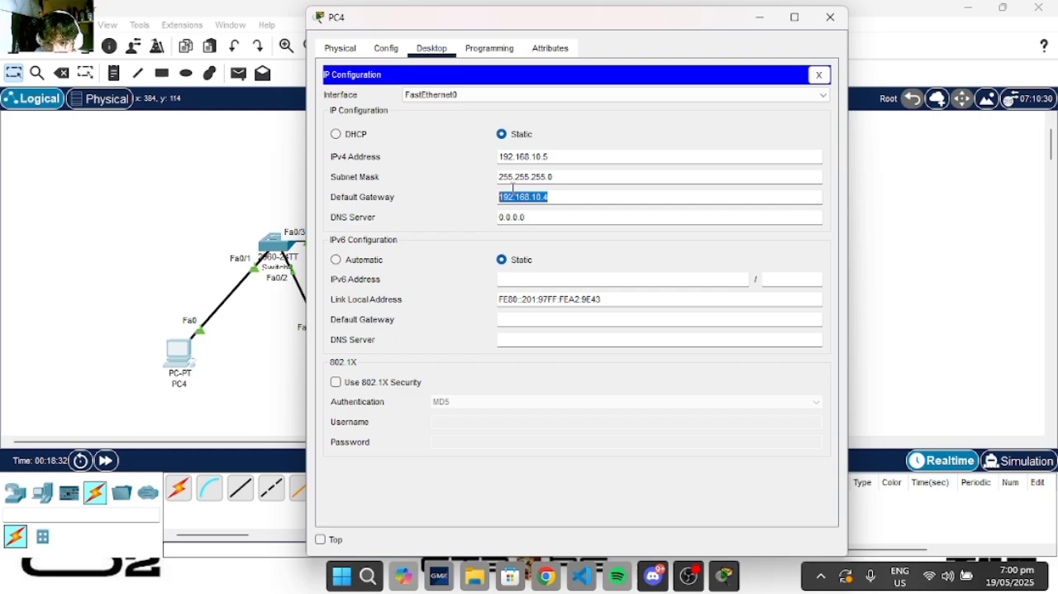
{"action": "left_click", "coordinate": [468, 173]}
{"action": "left_click", "coordinate": [760, 17]}
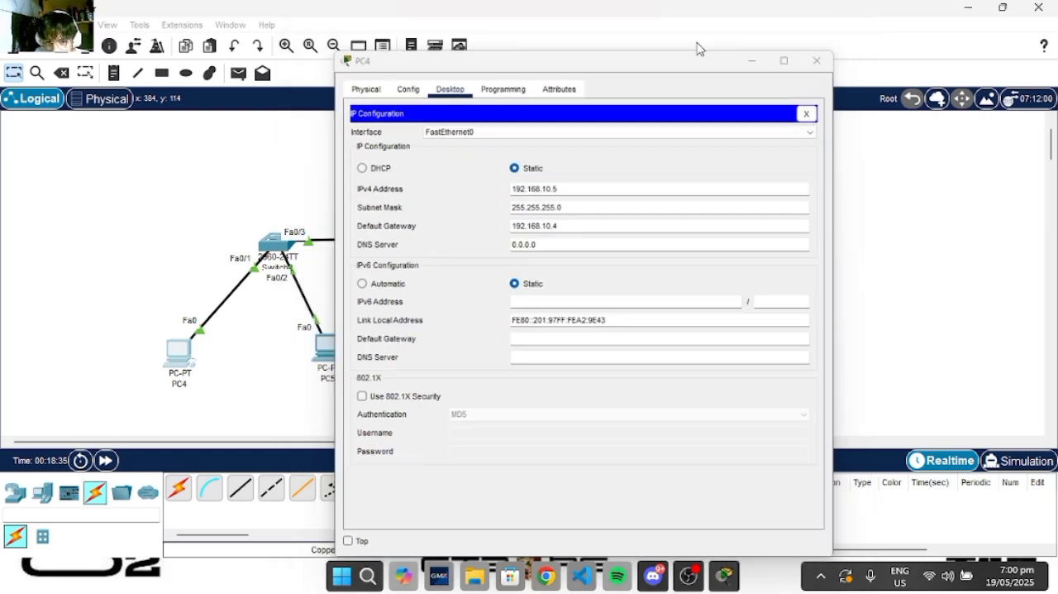
- Place text notes below the first two PCs, labelling PC4 as vlan7 and PC5 as vlan77
{"action": "left_click", "coordinate": [114, 73]}
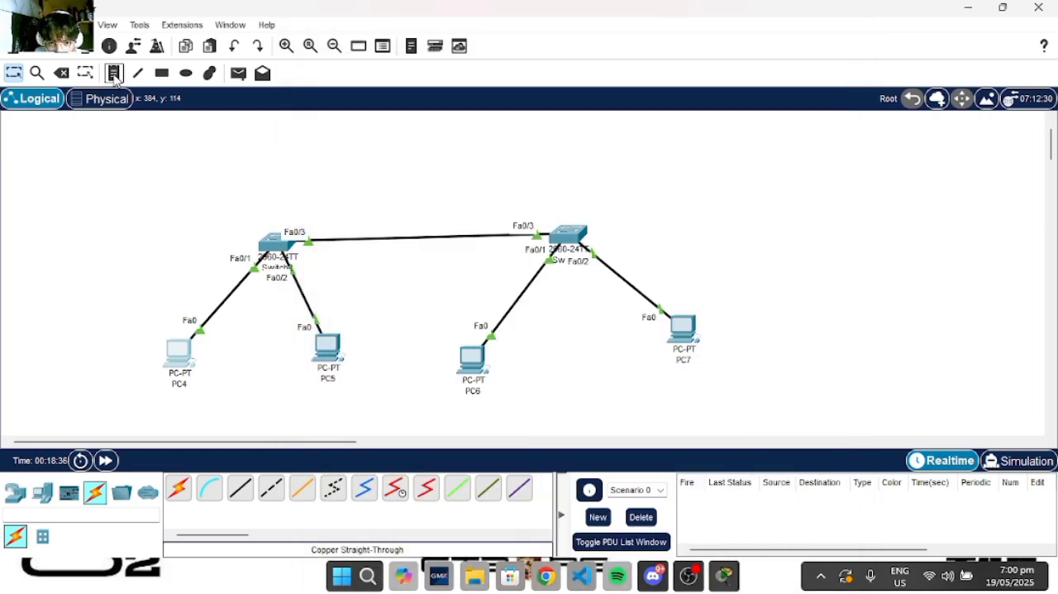
{"action": "left_click", "coordinate": [170, 401]}
{"action": "type", "text": "vlan"}
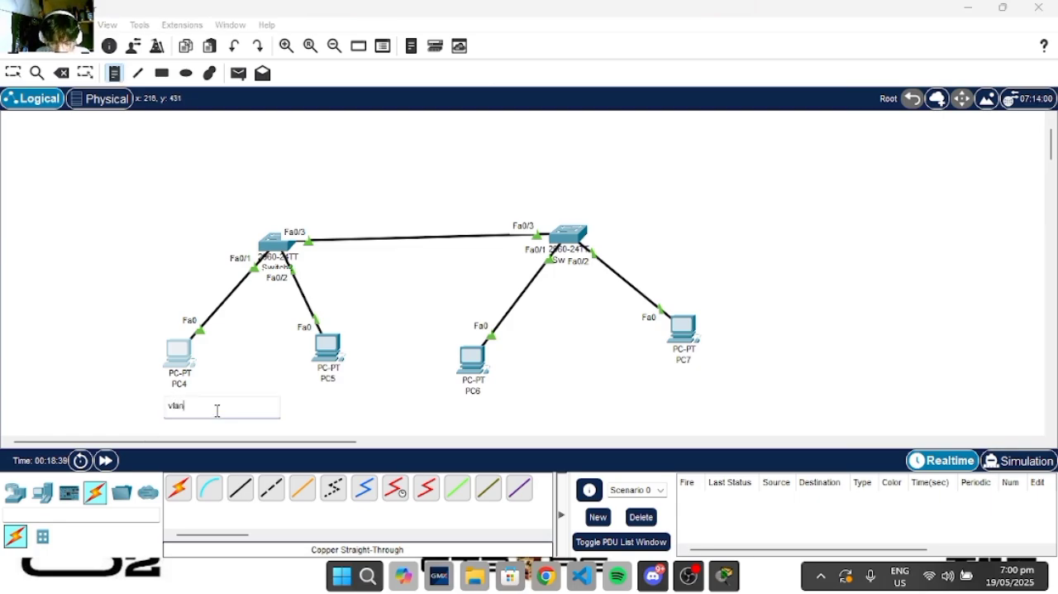
{"action": "type", "text": "7"}
{"action": "left_click", "coordinate": [313, 397]}
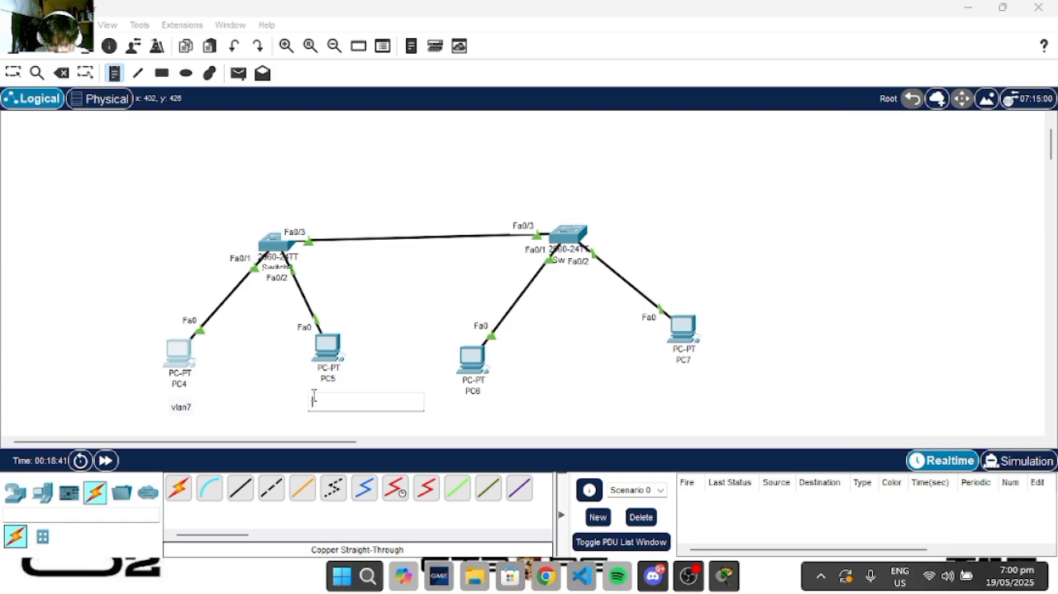
{"action": "type", "text": "vlan7"}
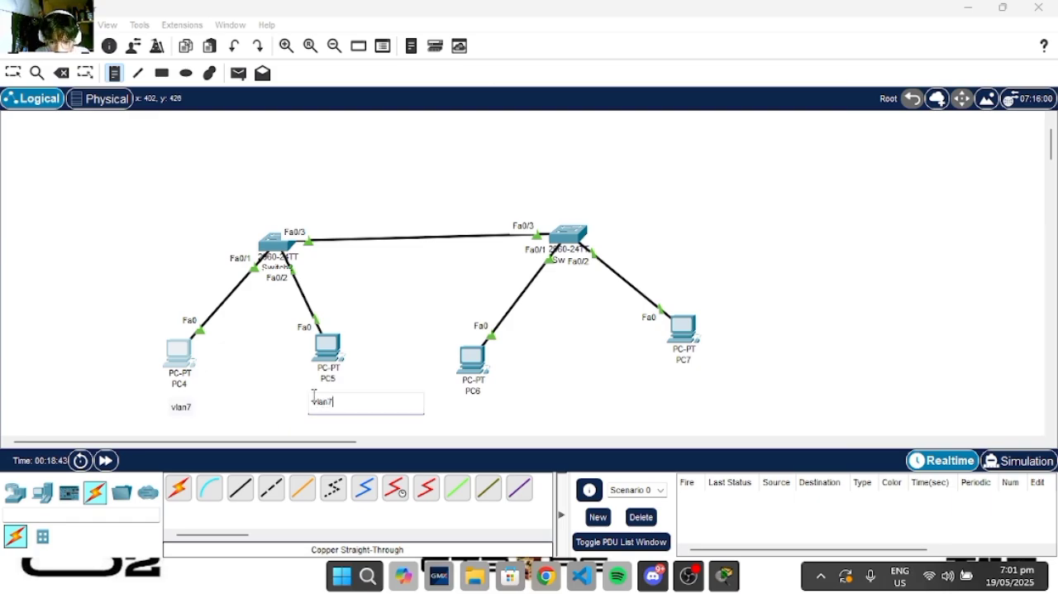
{"action": "type", "text": "7"}
- Label PC6 as vlan7 and PC7 as vlan77 with notes below them, and nudge PC4's label slightly
{"action": "left_click", "coordinate": [462, 404]}
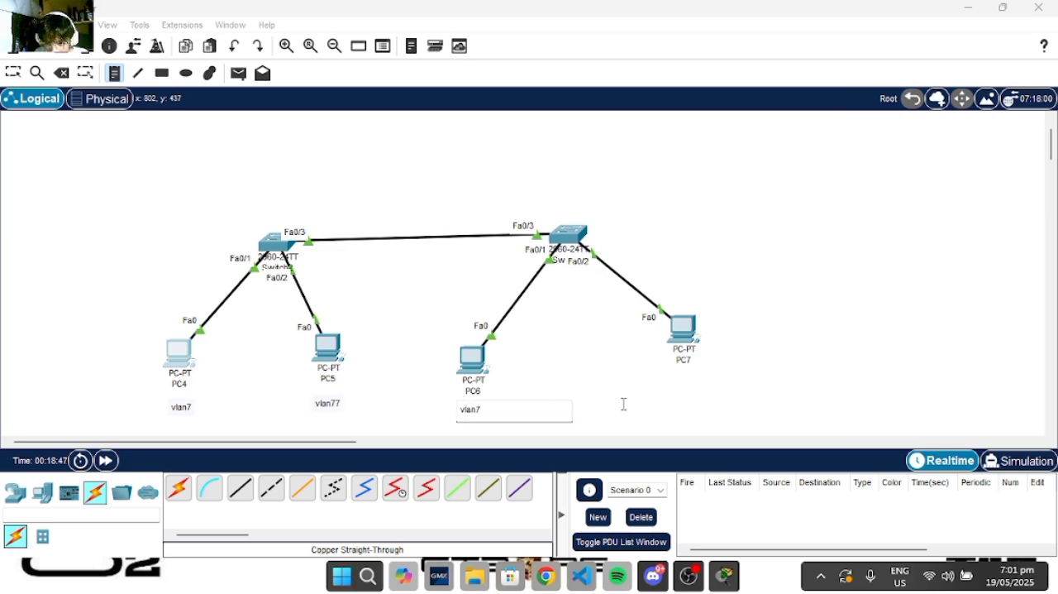
{"action": "left_click", "coordinate": [674, 385]}
{"action": "type", "text": "vlan77"}
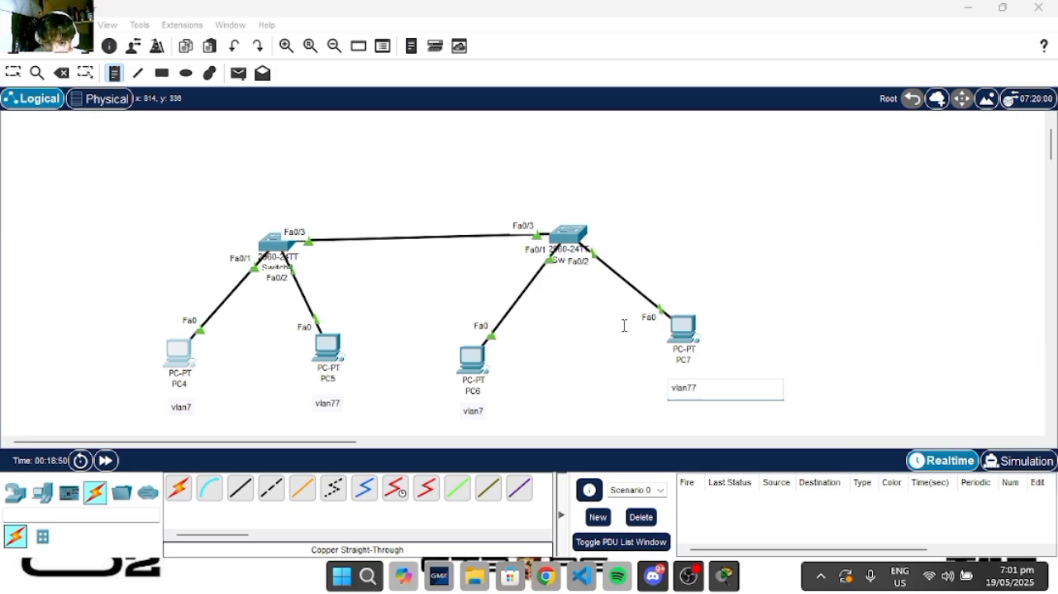
{"action": "left_click", "coordinate": [13, 76]}
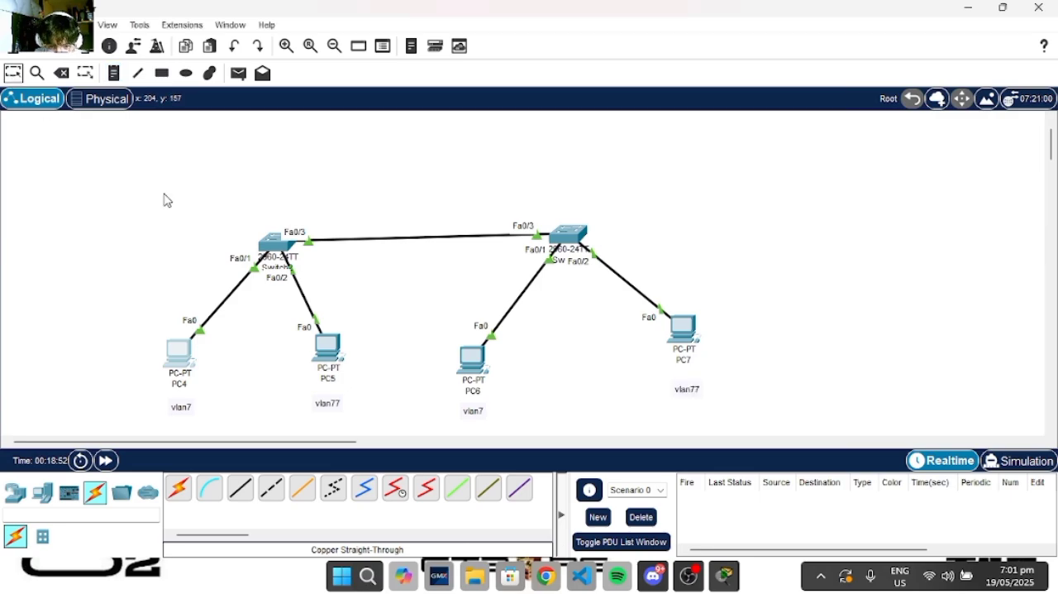
{"action": "left_click", "coordinate": [174, 405]}
- Review PC4's IP address, subnet mask and default gateway, and minimize its window
{"action": "left_click", "coordinate": [184, 368]}
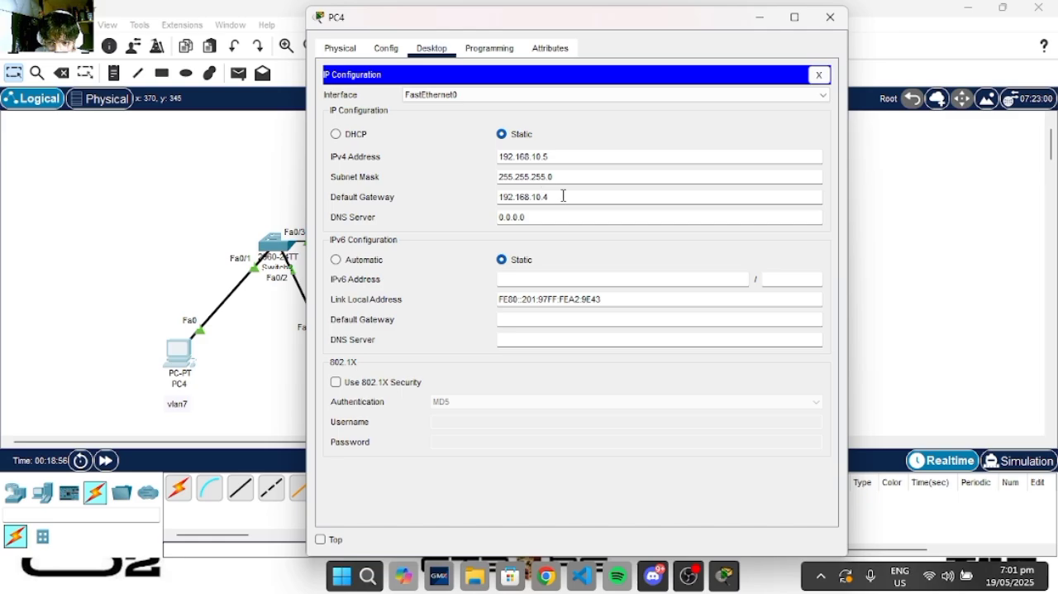
{"action": "left_click", "coordinate": [757, 18]}
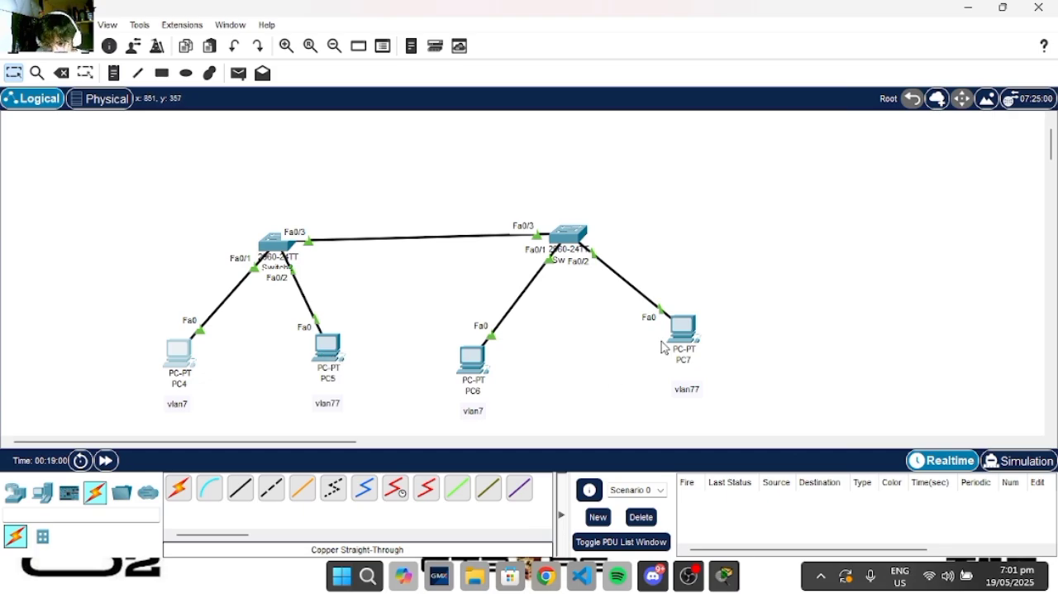
{"action": "left_click", "coordinate": [177, 360]}
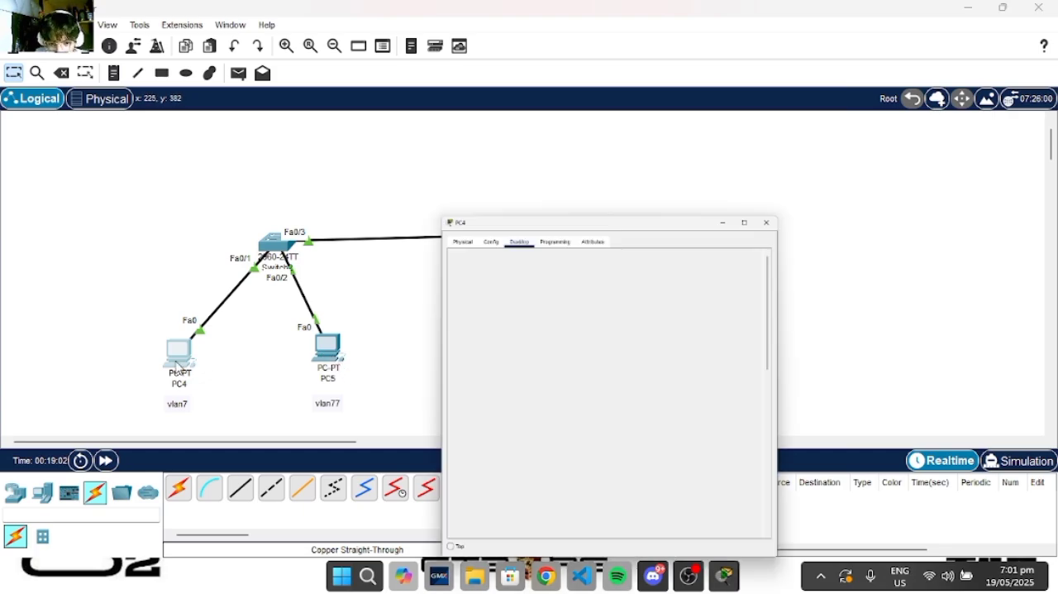
{"action": "left_click", "coordinate": [760, 19]}
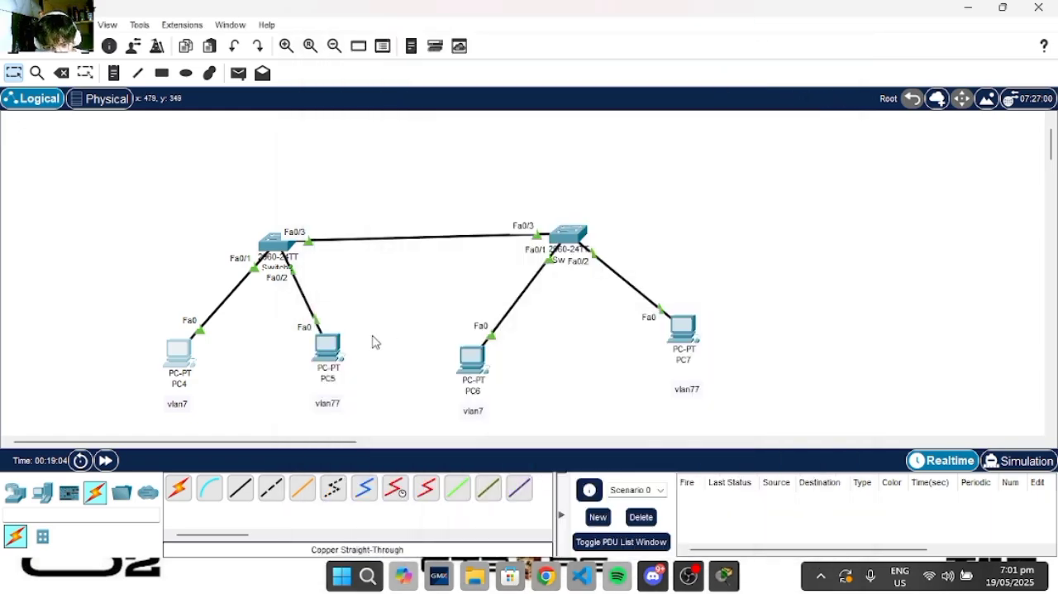
- Set PC5's static IPv4 address to 192.168.11.5 in its IP configuration
{"action": "left_click", "coordinate": [331, 354]}
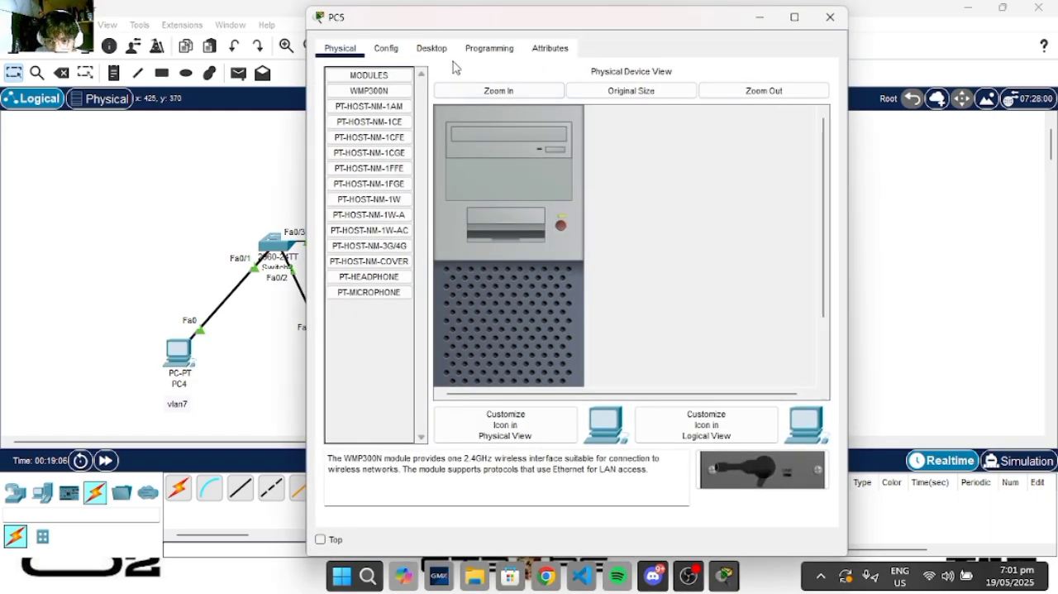
{"action": "left_click", "coordinate": [434, 50]}
{"action": "left_click", "coordinate": [389, 134]}
{"action": "left_click", "coordinate": [525, 155]}
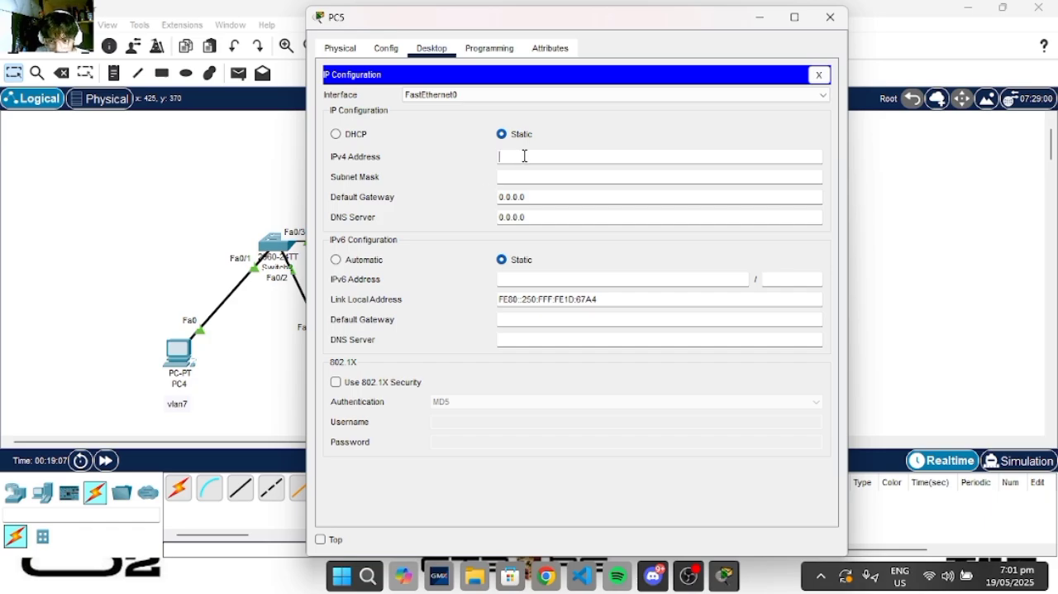
{"action": "type", "text": "192.1"}
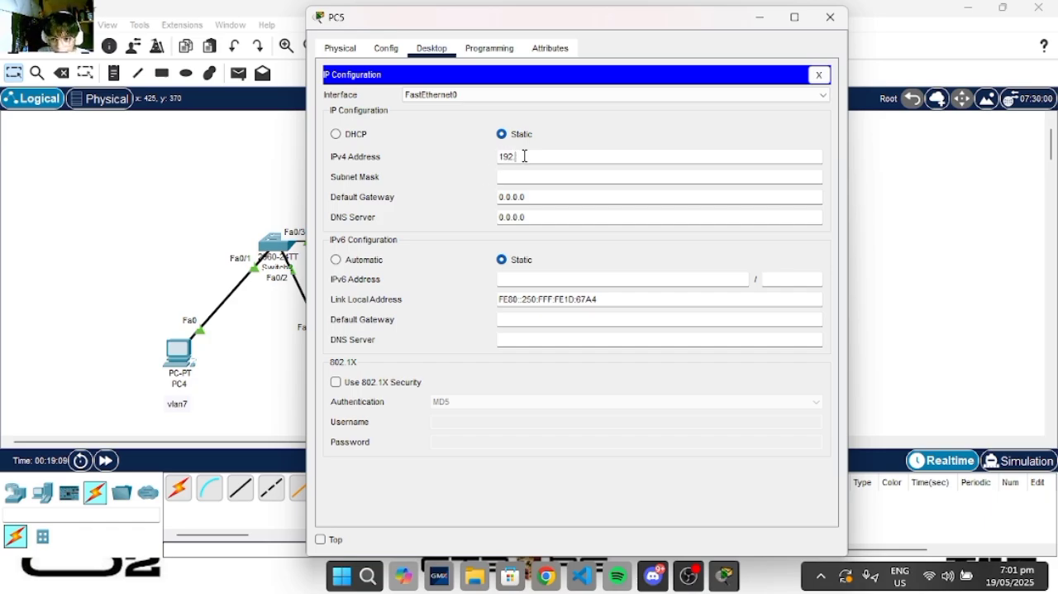
{"action": "type", "text": "68.11.5"}
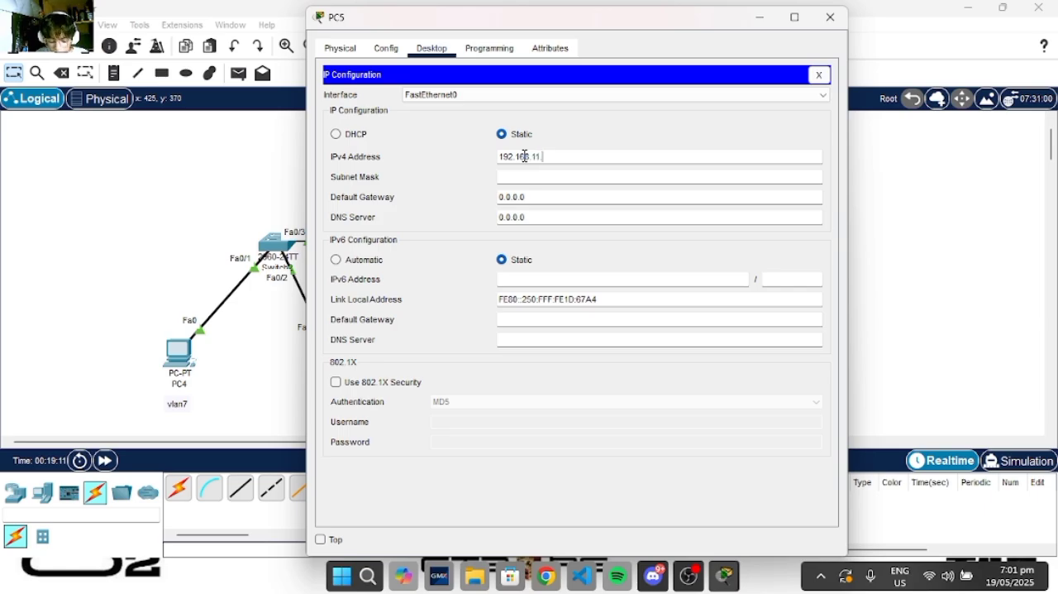
- Fill in PC5's subnet mask 255.255.255.0, set its default gateway to 192.168.11.4 and minimize its window
{"action": "left_click", "coordinate": [546, 197]}
{"action": "key", "text": "BackSpace"}
{"action": "key", "text": "BackSpace"}
{"action": "key", "text": "BackSpace"}
{"action": "key", "text": "BackSpace"}
{"action": "key", "text": "BackSpace"}
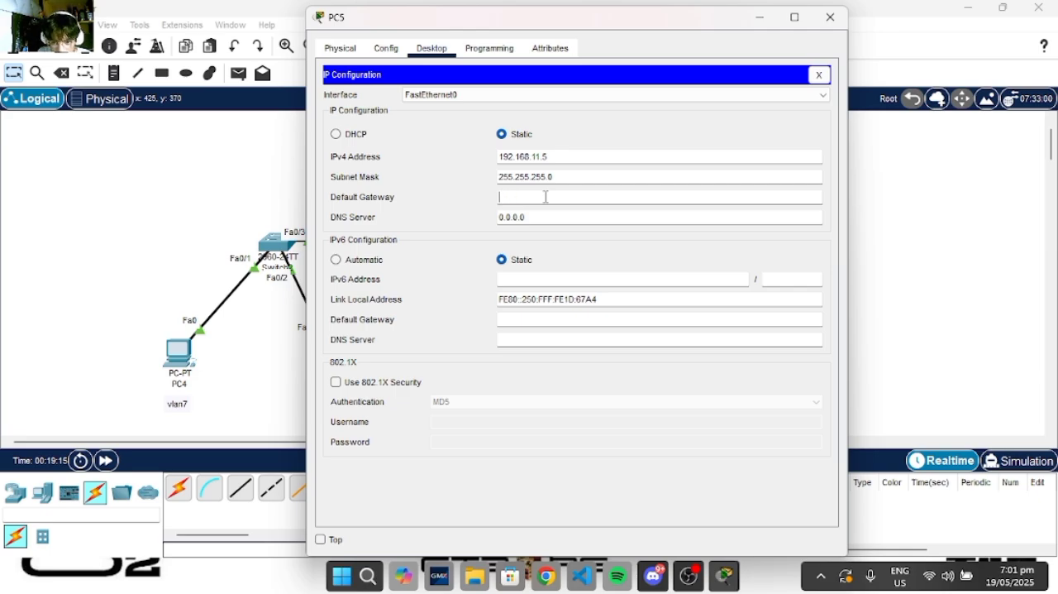
{"action": "type", "text": "192.1"}
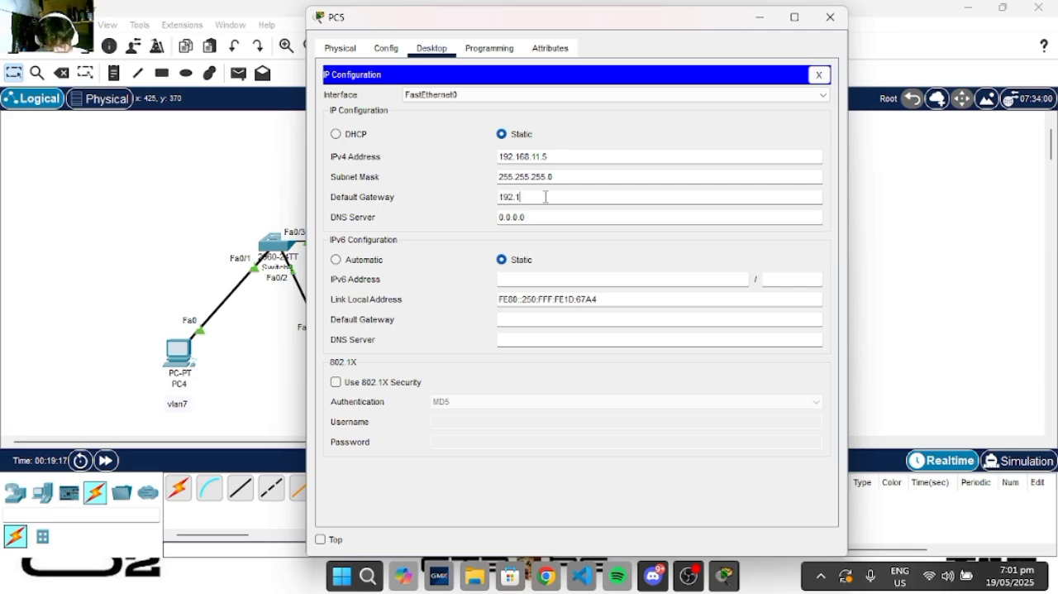
{"action": "type", "text": "68.11.4"}
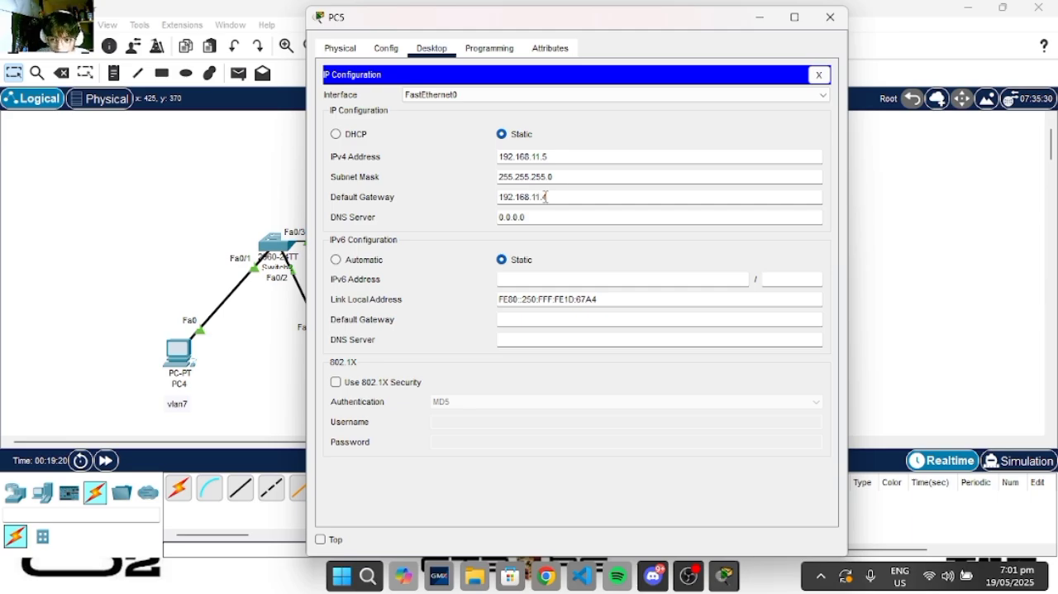
{"action": "left_click", "coordinate": [604, 133]}
{"action": "left_click", "coordinate": [756, 16]}
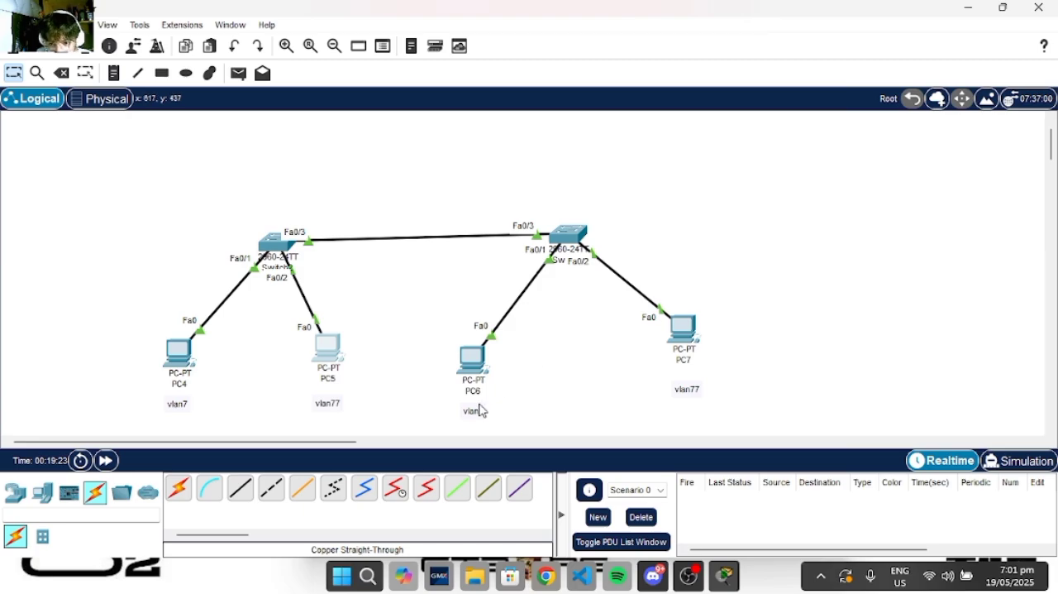
- Set PC6's static IPv4 address to 192.168.10.6 in its IP configuration
{"action": "left_click", "coordinate": [465, 383]}
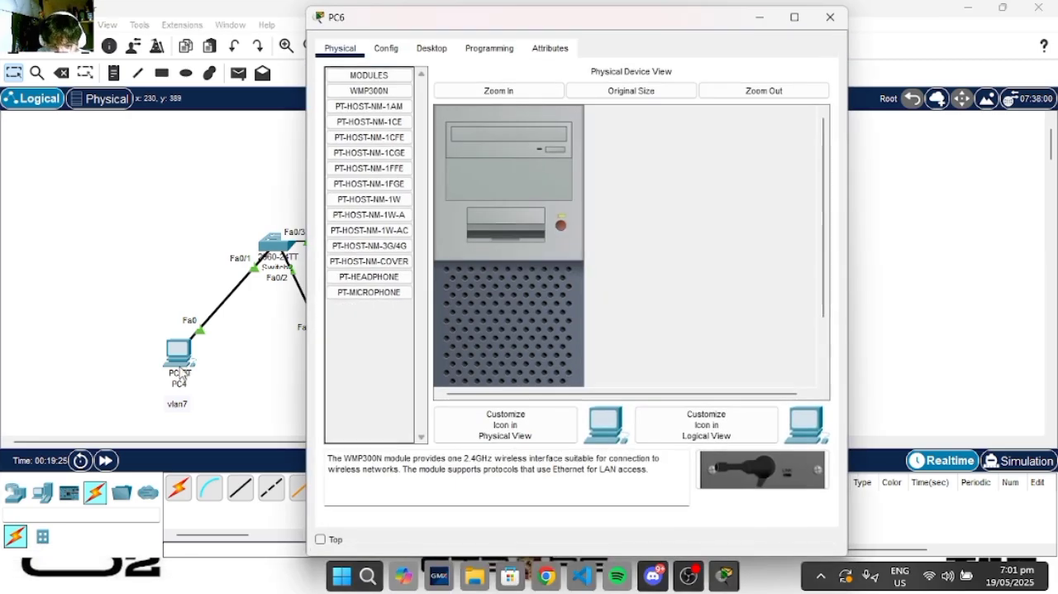
{"action": "left_click", "coordinate": [436, 49]}
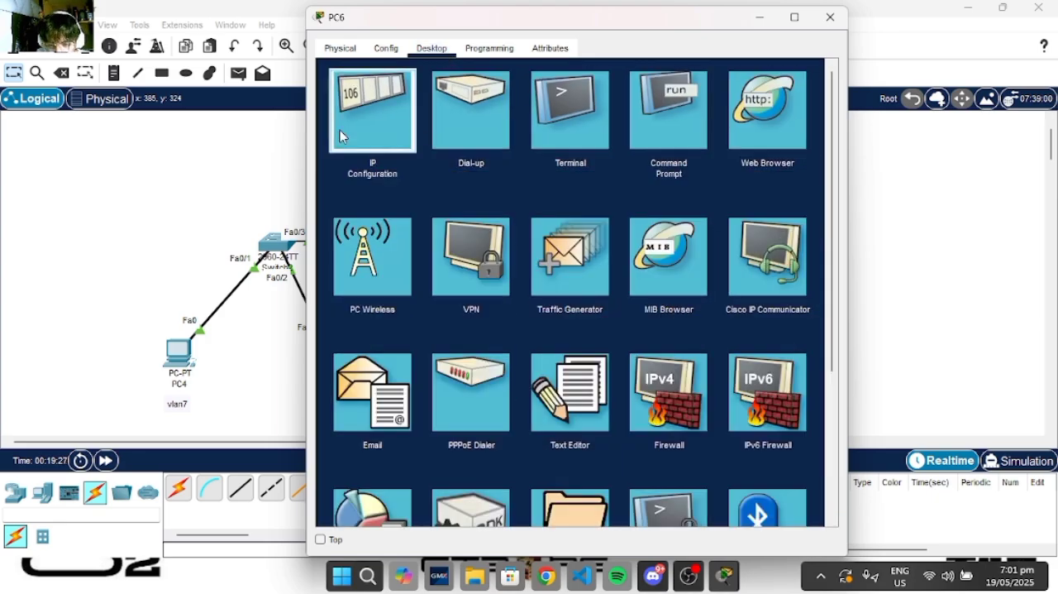
{"action": "left_click", "coordinate": [366, 104]}
{"action": "left_click", "coordinate": [511, 157]}
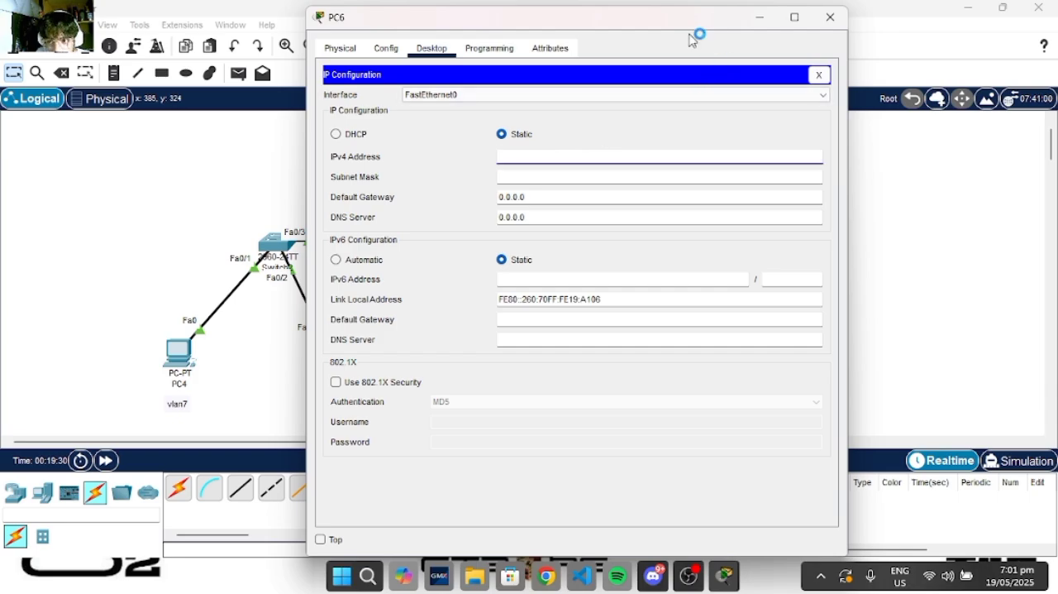
{"action": "left_click_drag", "start_coordinate": [686, 35], "coordinate": [751, 44]}
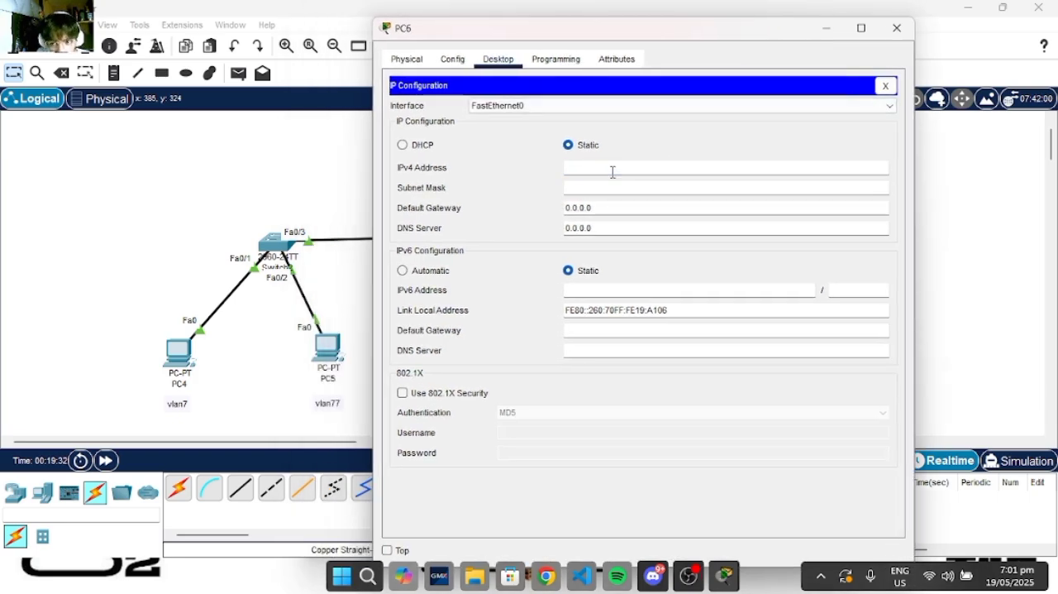
{"action": "type", "text": "92.1"}
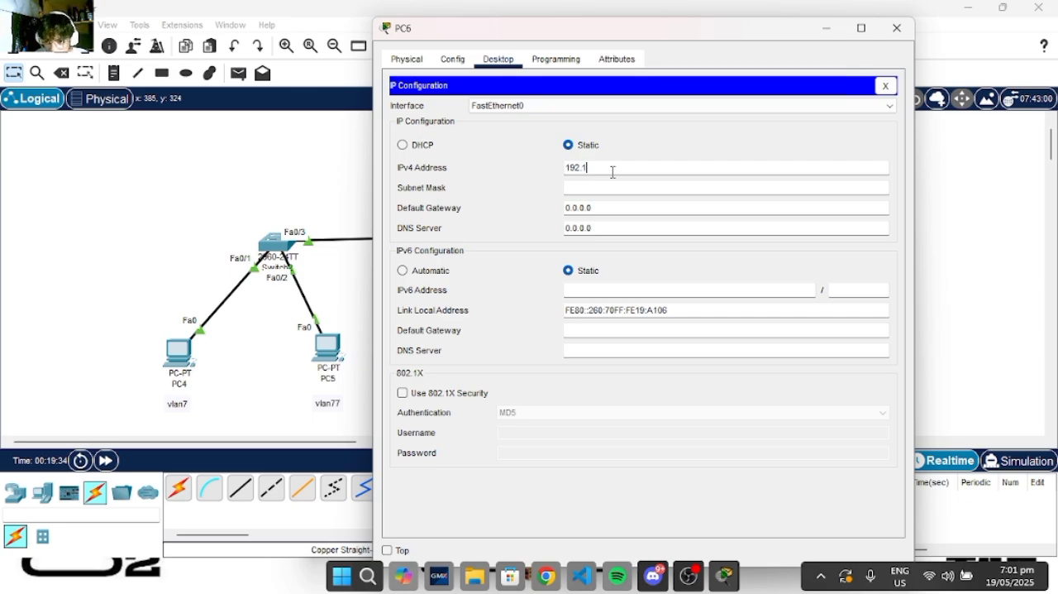
{"action": "type", "text": "68.10."}
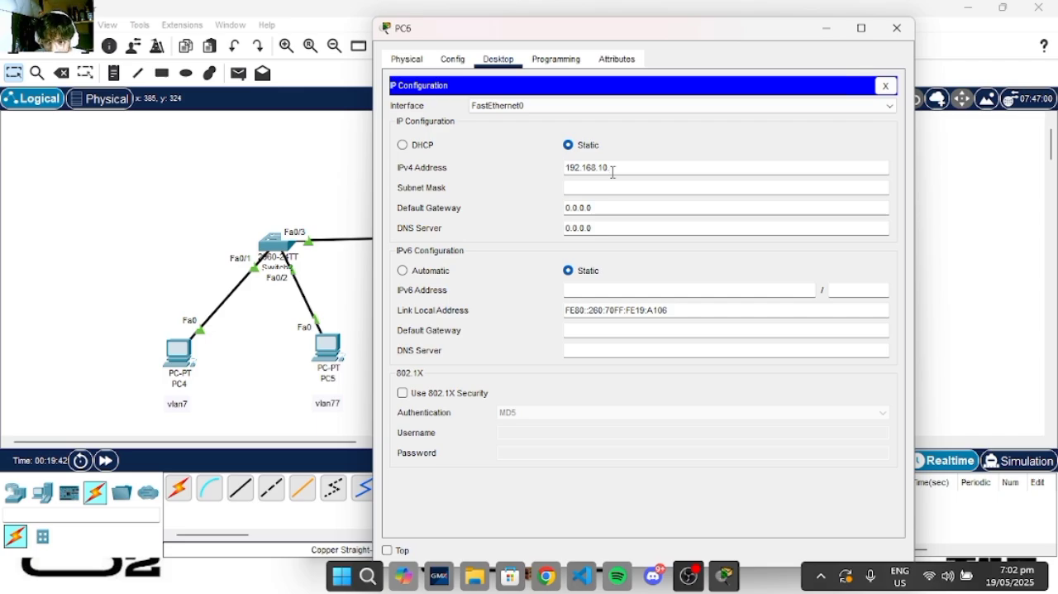
{"action": "type", "text": "6"}
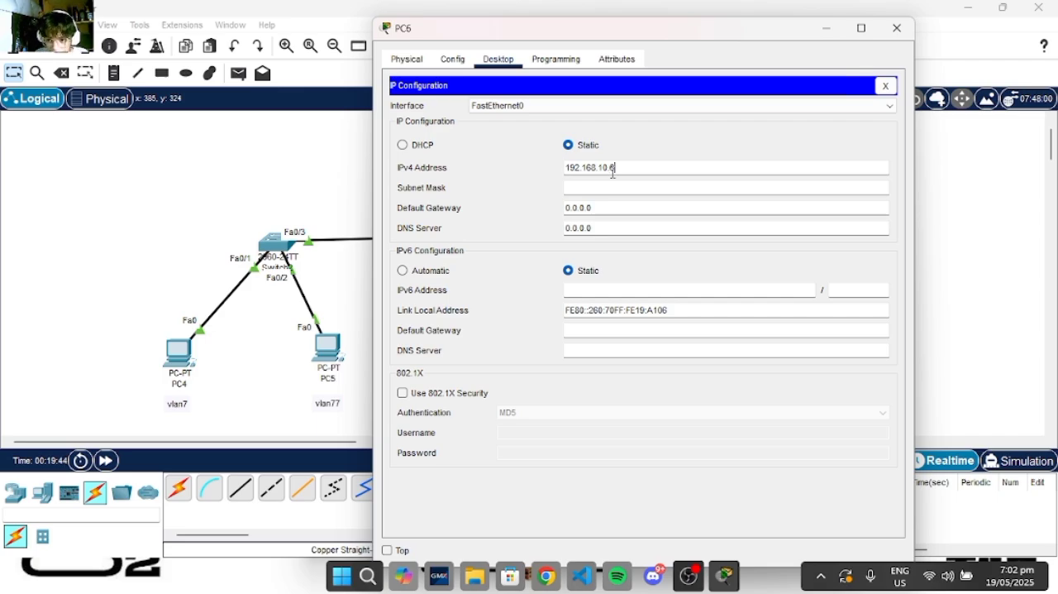
- Fill in PC6's subnet mask 255.255.255.0, set its default gateway to 192.168.10.4 and minimize its window
{"action": "left_click", "coordinate": [622, 186]}
{"action": "left_click", "coordinate": [623, 208]}
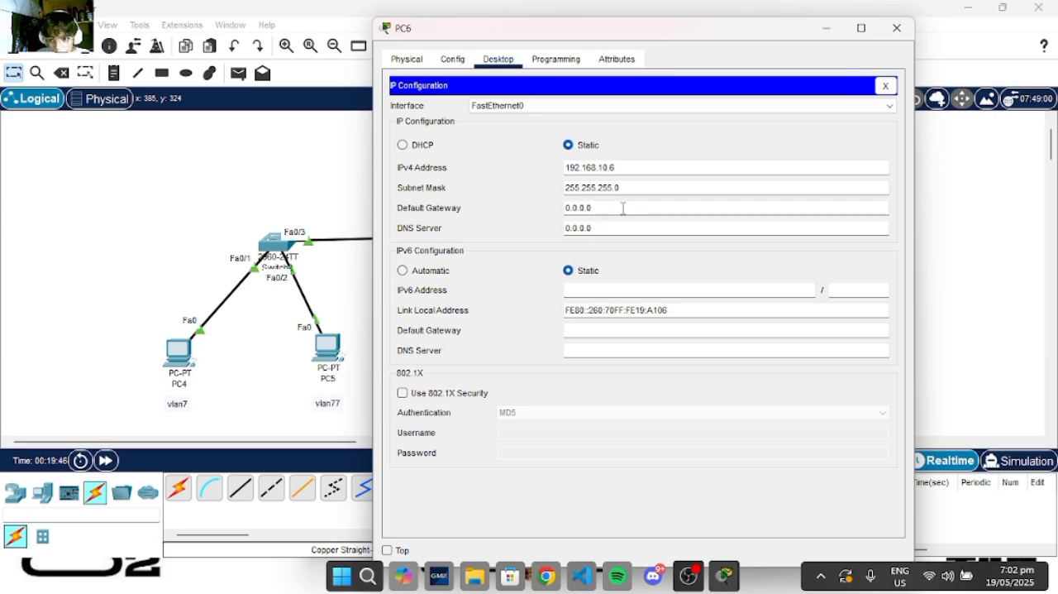
{"action": "key", "text": "BackSpace"}
{"action": "key", "text": "BackSpace"}
{"action": "key", "text": "BackSpace"}
{"action": "key", "text": "BackSpace"}
{"action": "key", "text": "BackSpace"}
{"action": "type", "text": "192"}
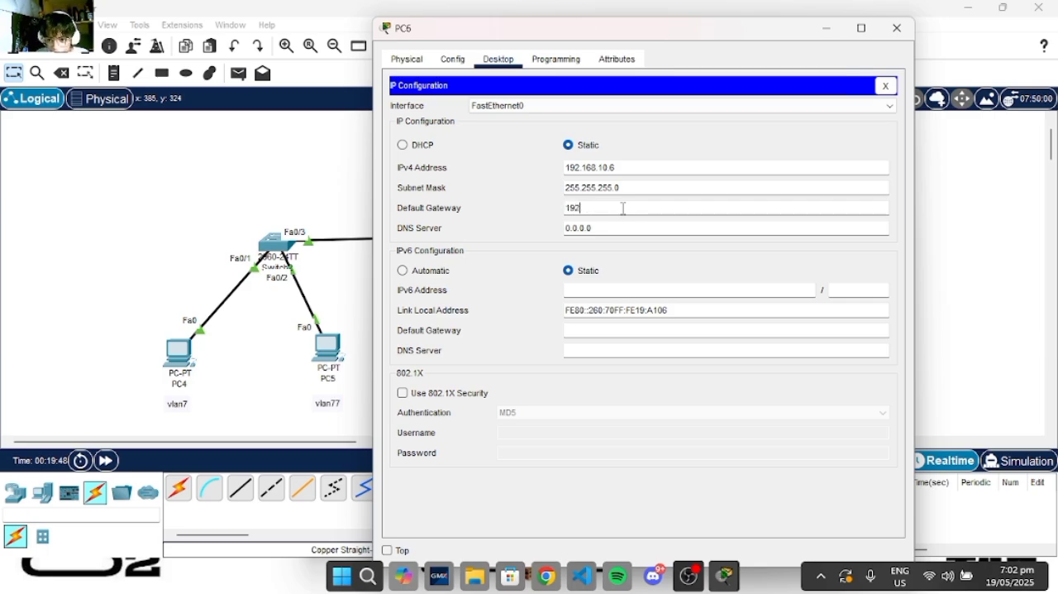
{"action": "type", "text": ".168"}
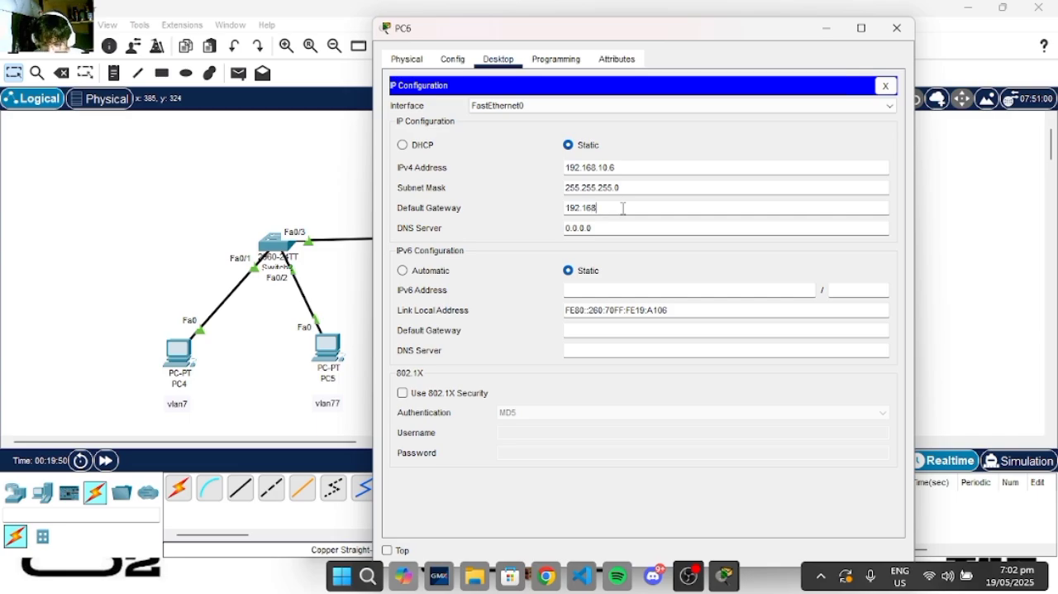
{"action": "type", "text": ".10.4"}
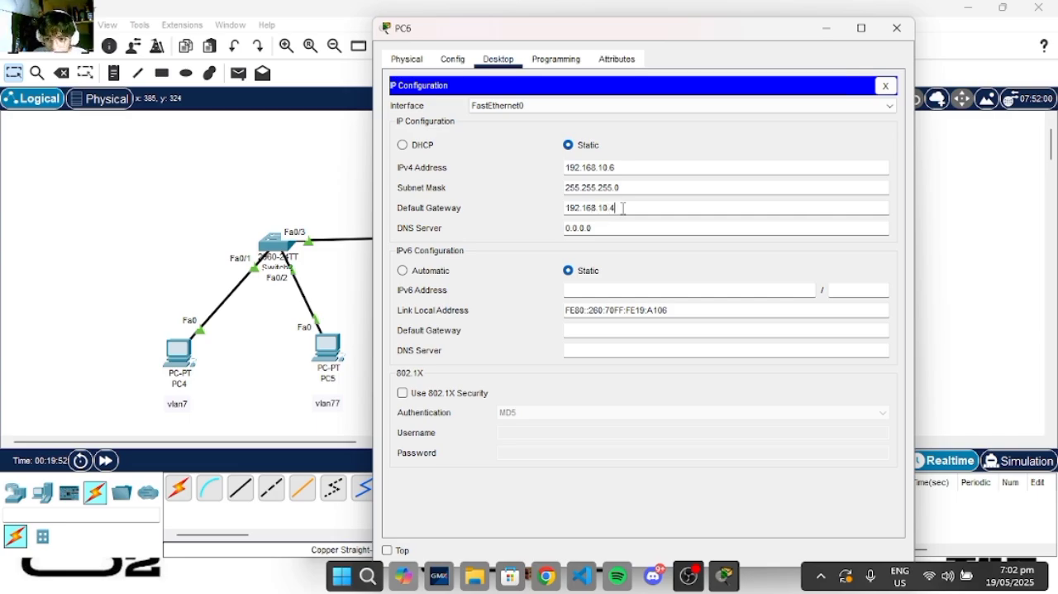
{"action": "left_click", "coordinate": [814, 34]}
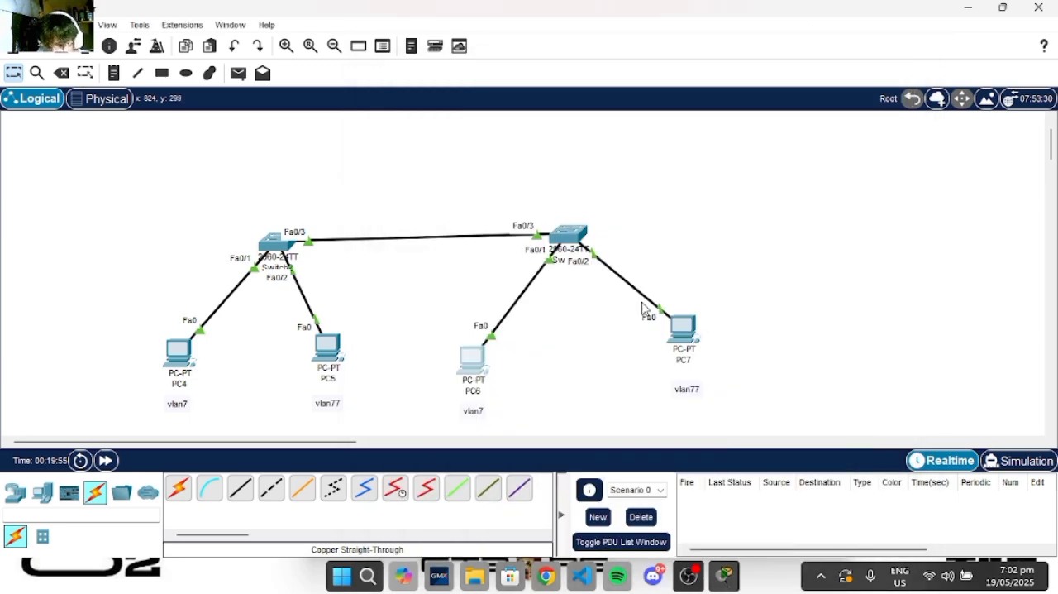
- Set PC7's static IPv4 address to 192.168.11.6 in its IP configuration
{"action": "left_click", "coordinate": [689, 354]}
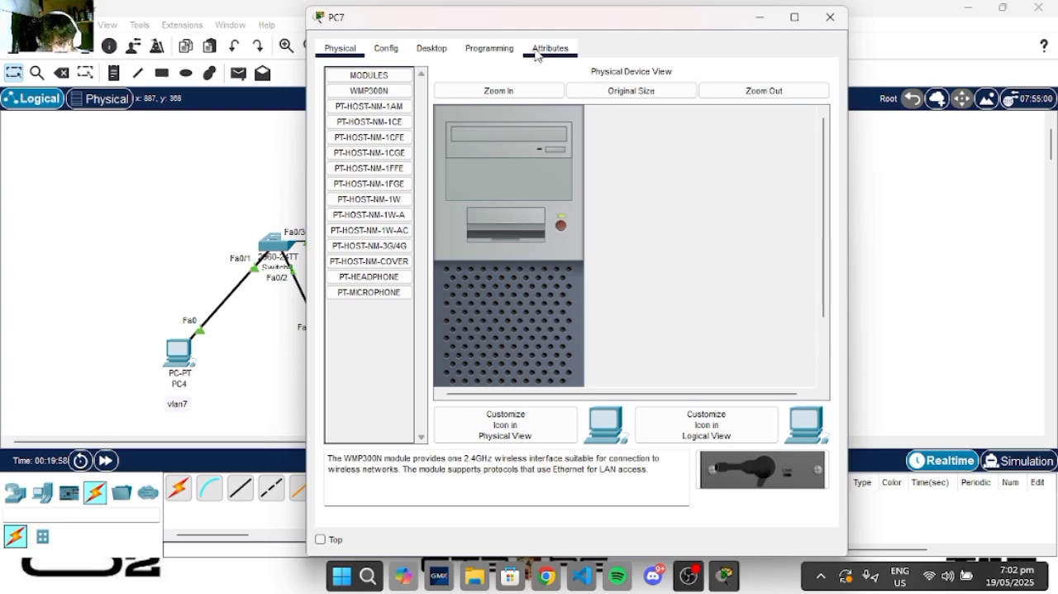
{"action": "left_click", "coordinate": [496, 52]}
{"action": "left_click", "coordinate": [432, 48]}
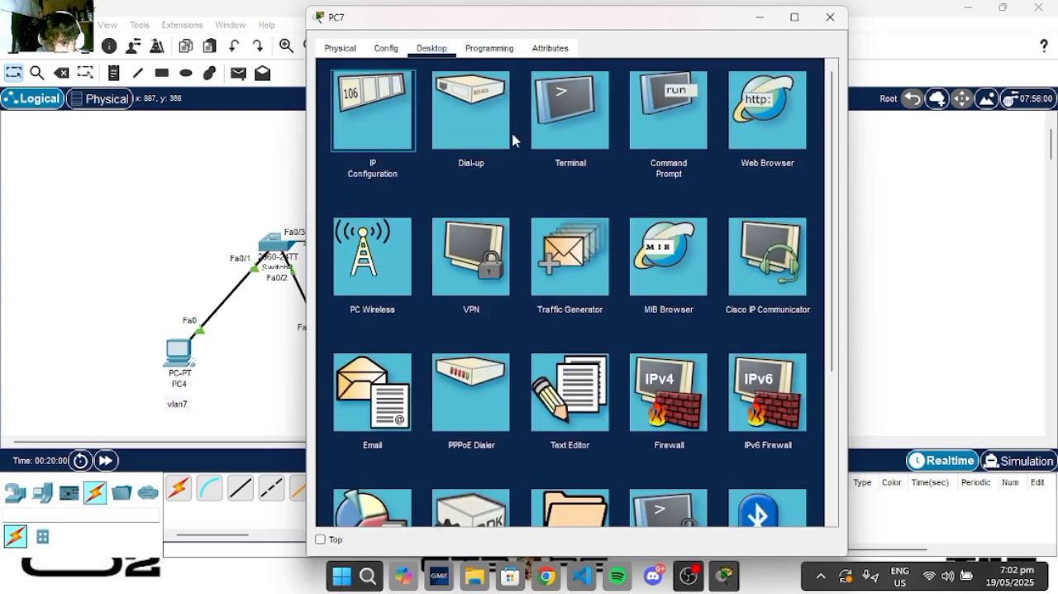
{"action": "left_click", "coordinate": [376, 101]}
{"action": "left_click", "coordinate": [552, 155]}
{"action": "type", "text": "192"}
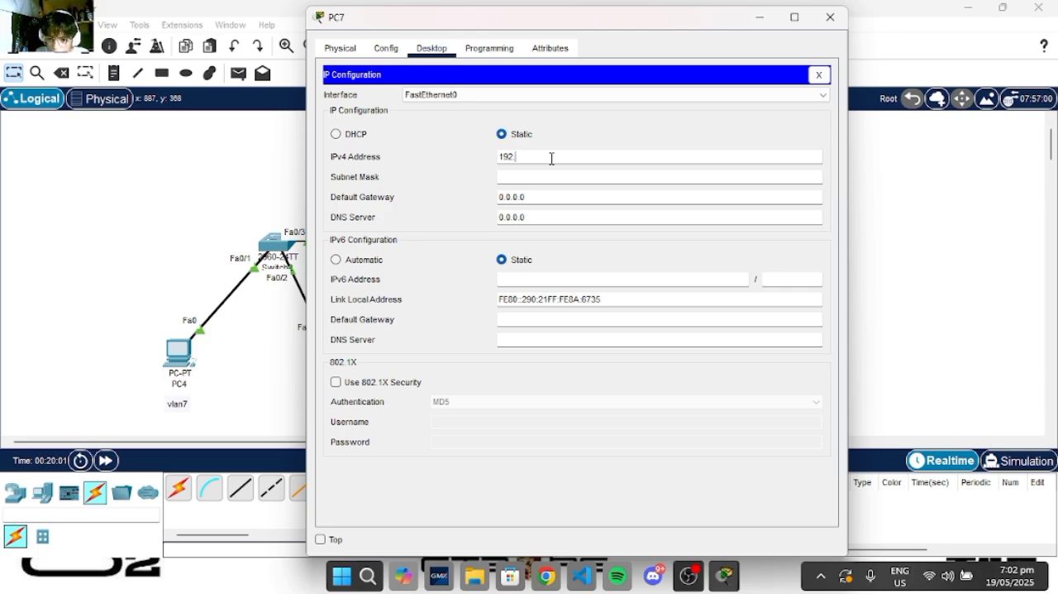
{"action": "type", "text": ".168."}
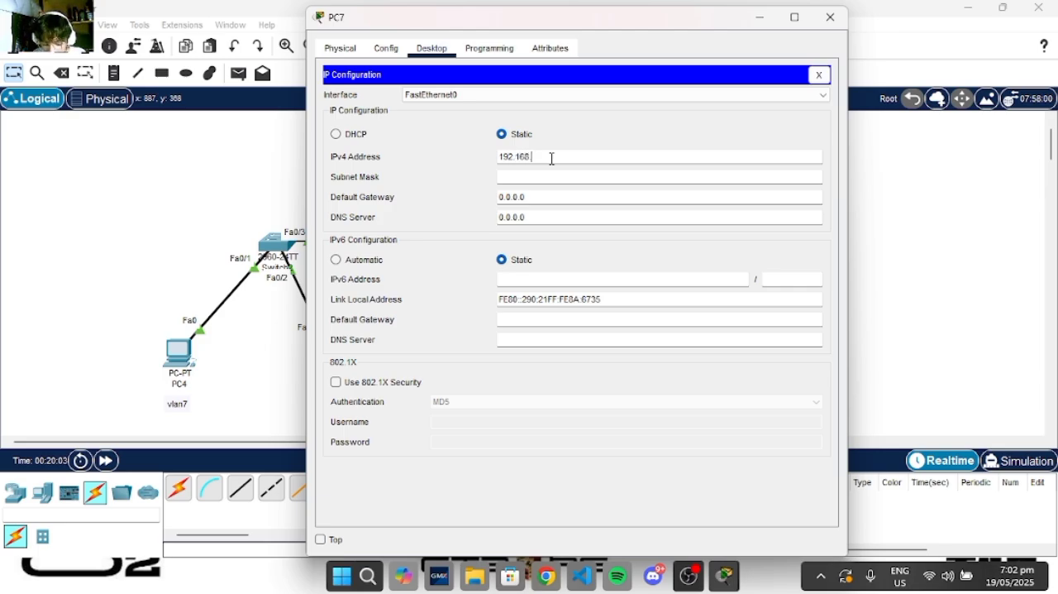
{"action": "type", "text": "11.6"}
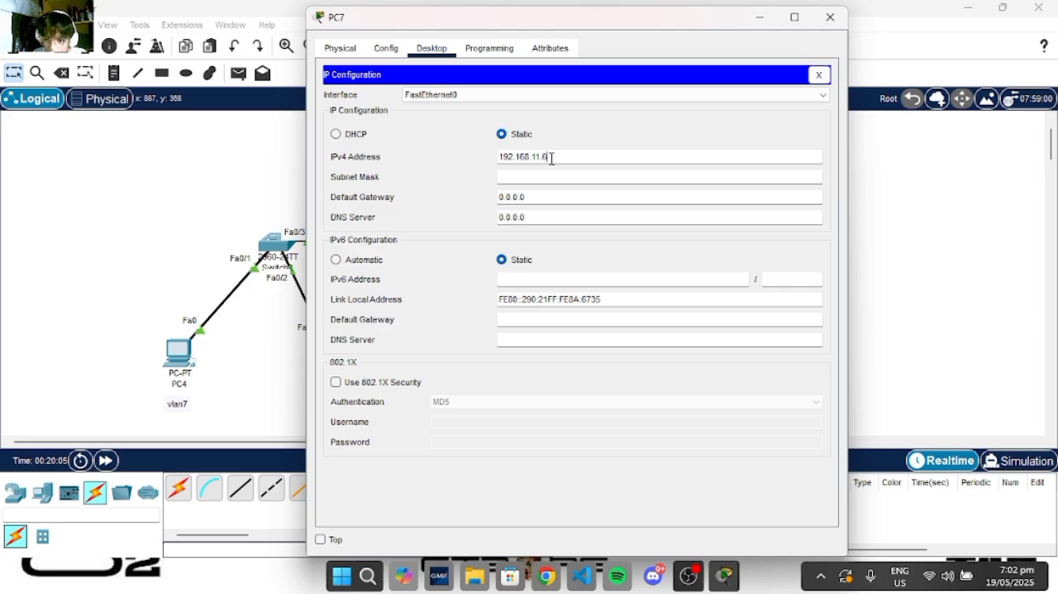
- Fill in PC7's subnet mask 255.255.255.0, set its default gateway to 192.168.11.4 and minimize its window
{"action": "left_click", "coordinate": [570, 176]}
{"action": "left_click", "coordinate": [573, 200]}
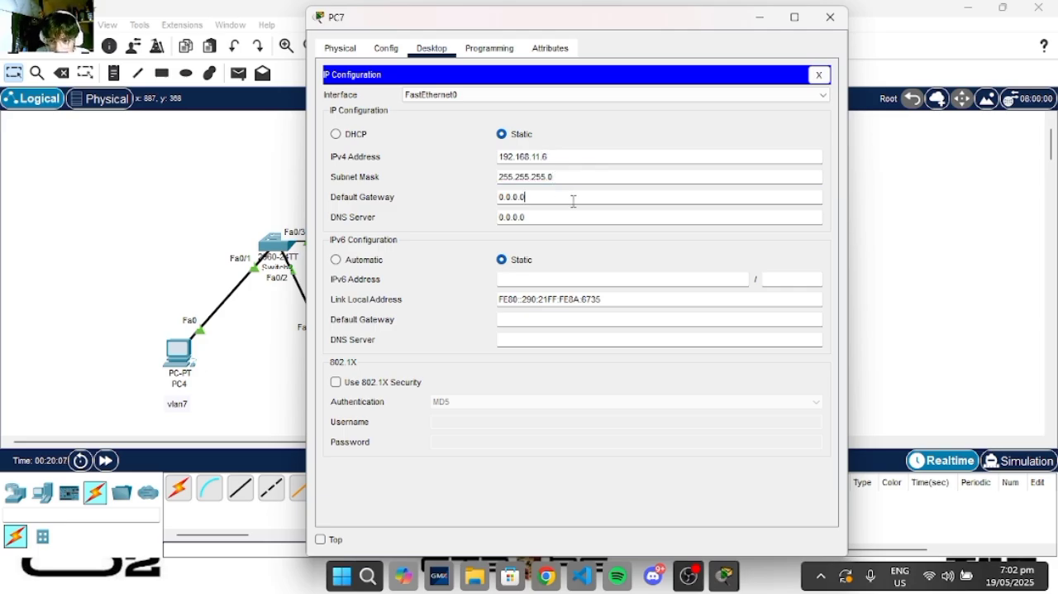
{"action": "key", "text": "BackSpace"}
{"action": "key", "text": "BackSpace"}
{"action": "key", "text": "BackSpace"}
{"action": "type", "text": "1"}
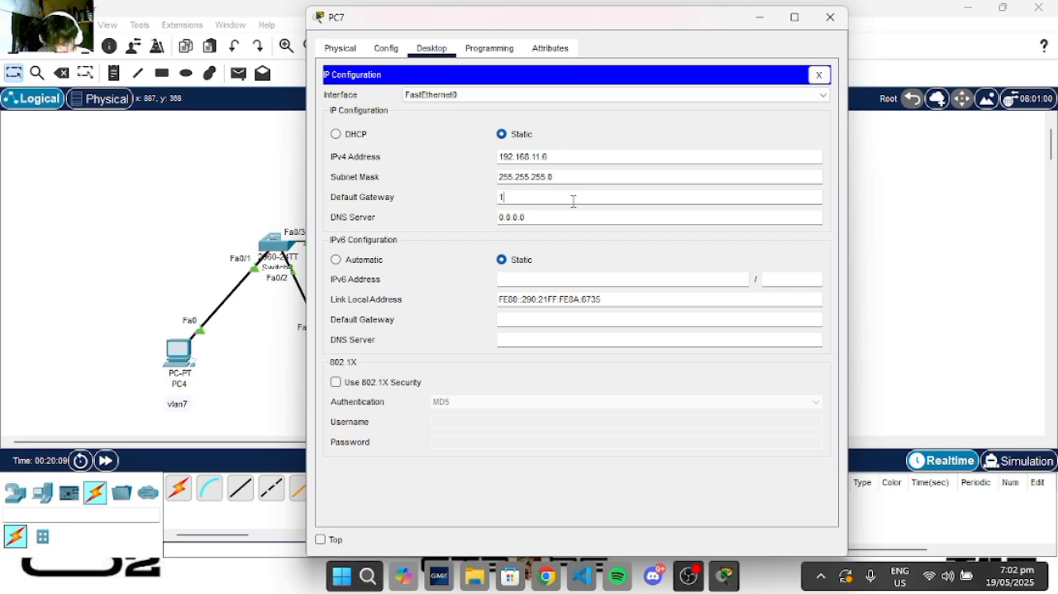
{"action": "type", "text": "92.1"}
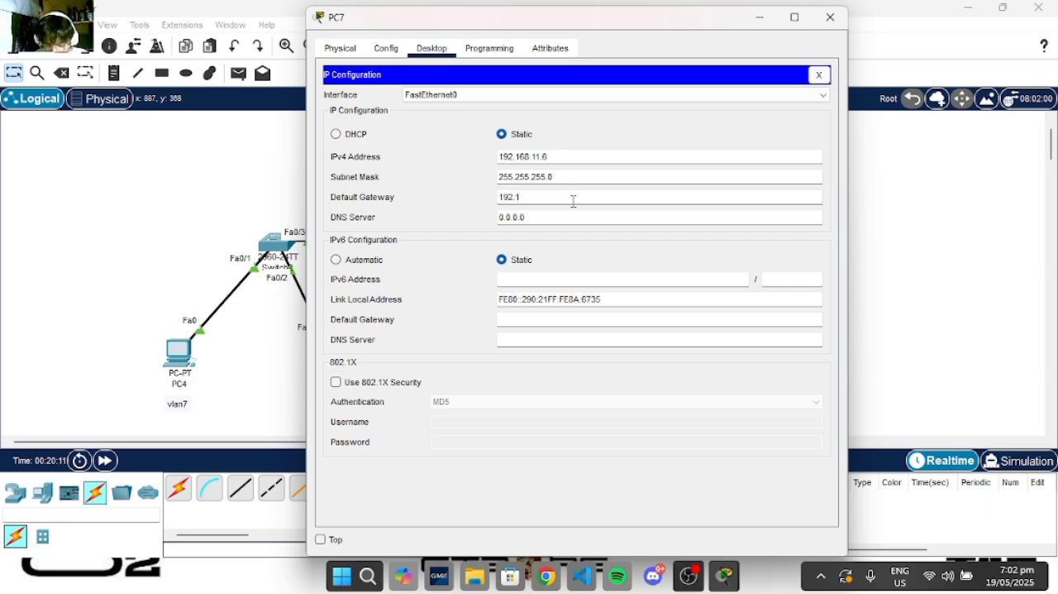
{"action": "type", "text": "68.1"}
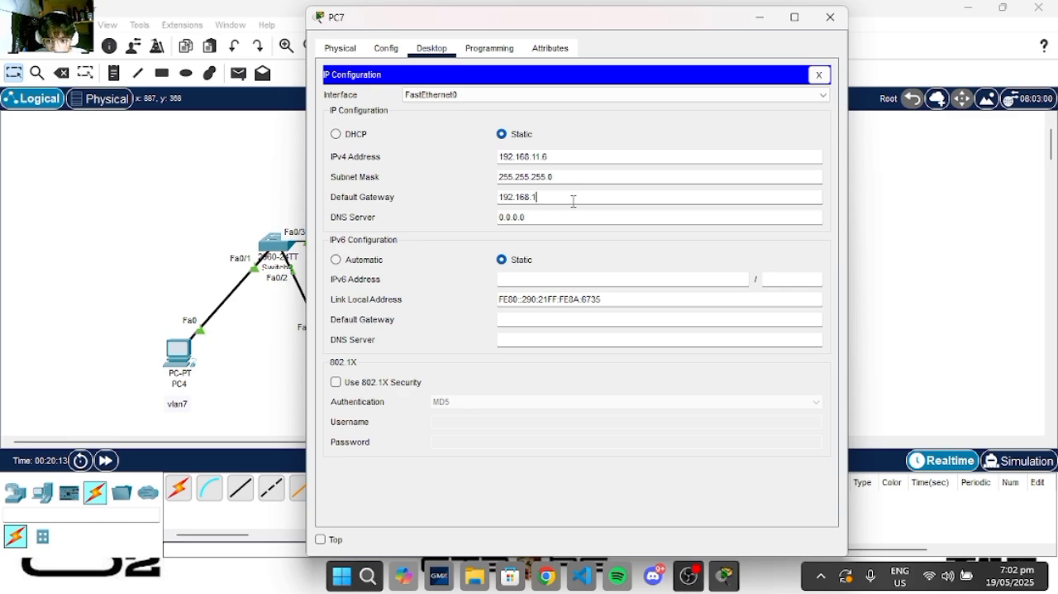
{"action": "type", "text": "1.4"}
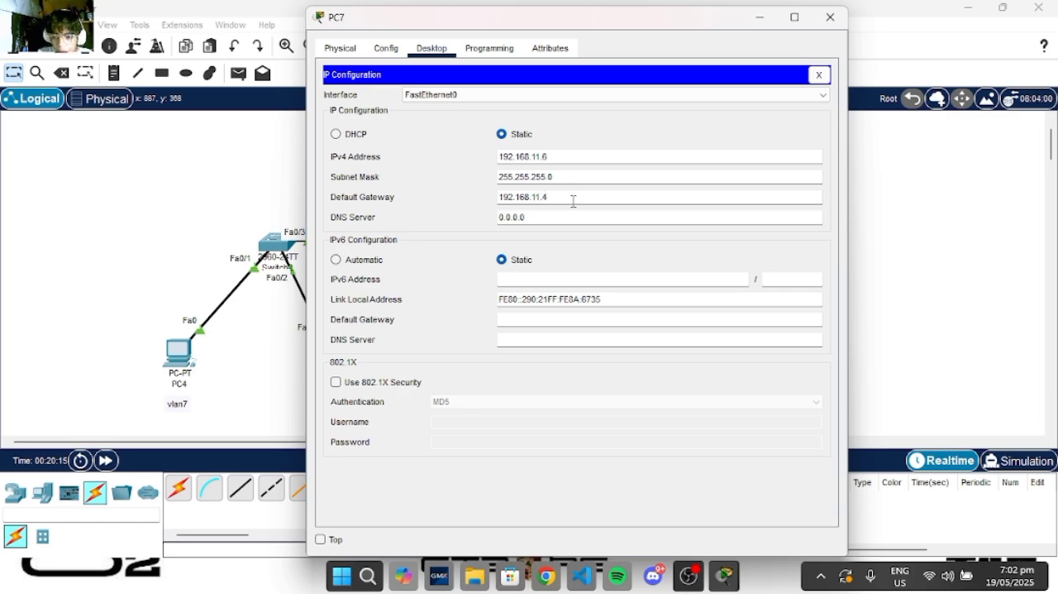
{"action": "left_click", "coordinate": [759, 17]}
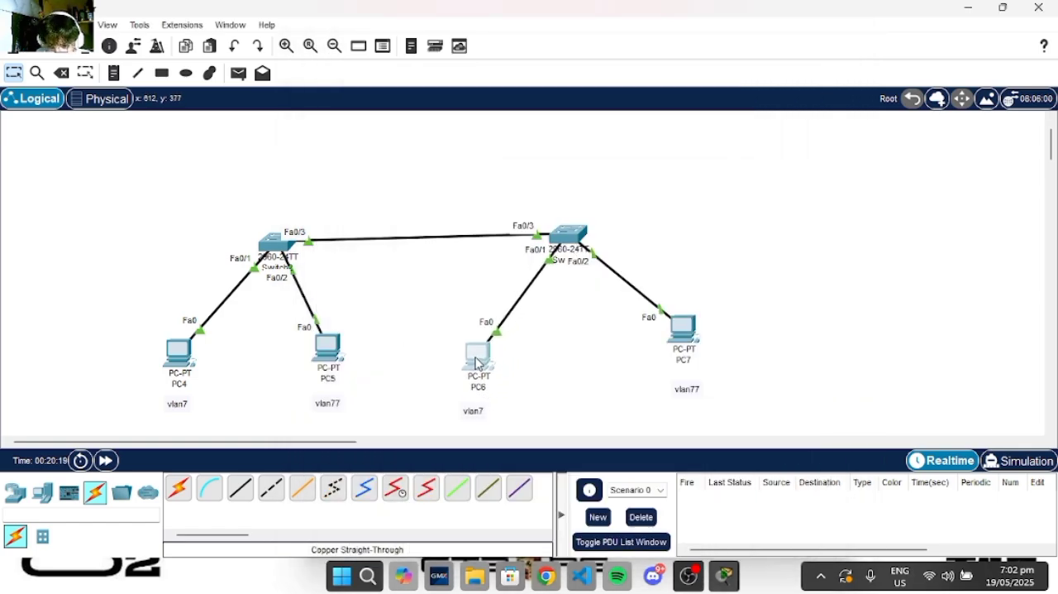
- Nudge PC6 into line above its vlan7 label and open Switch2's command line, moving its window clear of PC4 and PC5
{"action": "left_click_drag", "start_coordinate": [476, 362], "coordinate": [471, 358]}
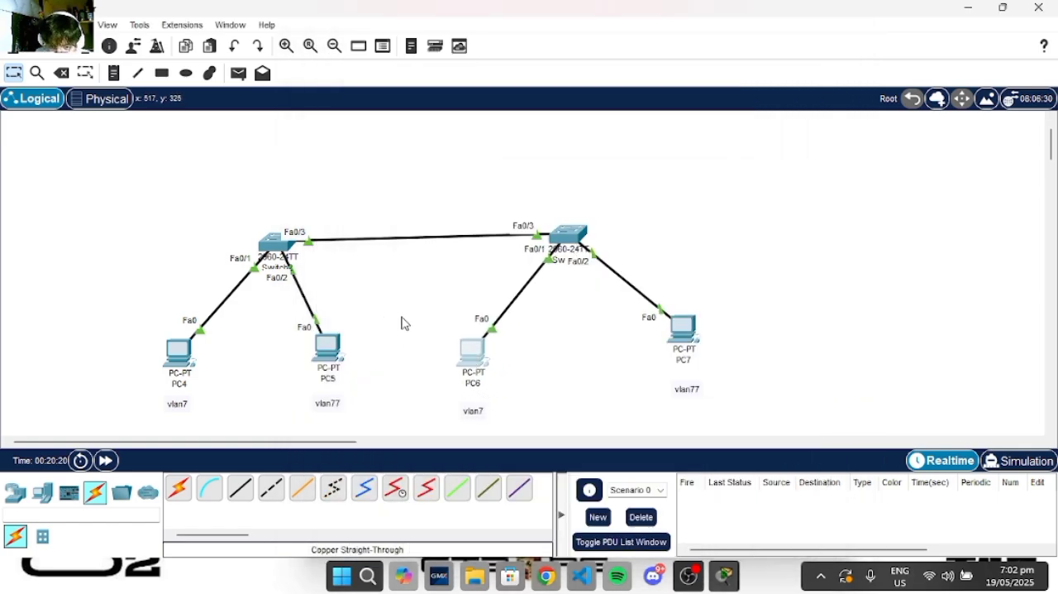
{"action": "left_click", "coordinate": [281, 252]}
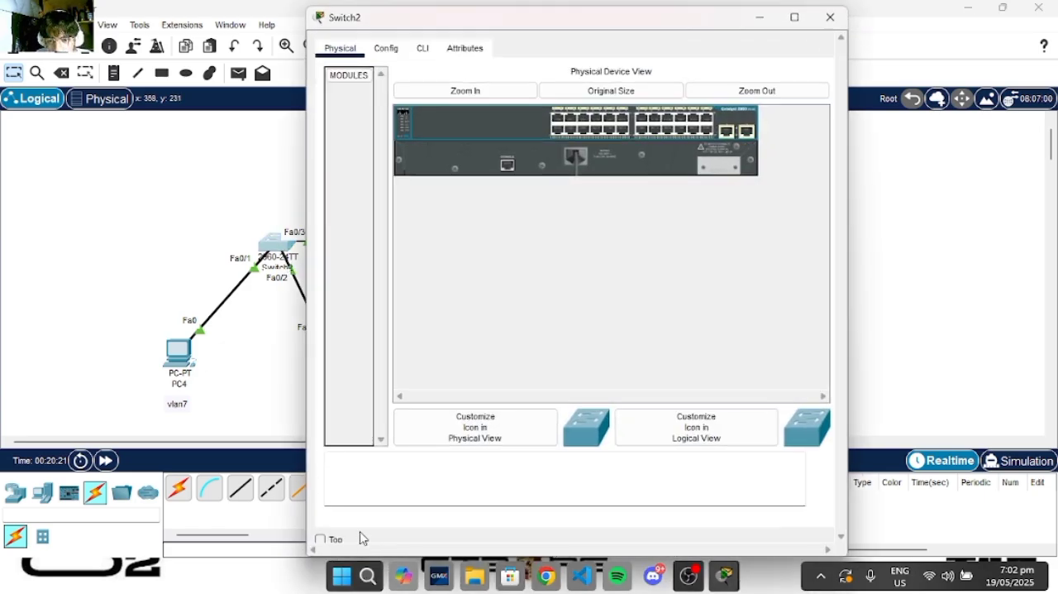
{"action": "left_click", "coordinate": [423, 48]}
{"action": "left_click_drag", "start_coordinate": [557, 18], "coordinate": [704, 18]}
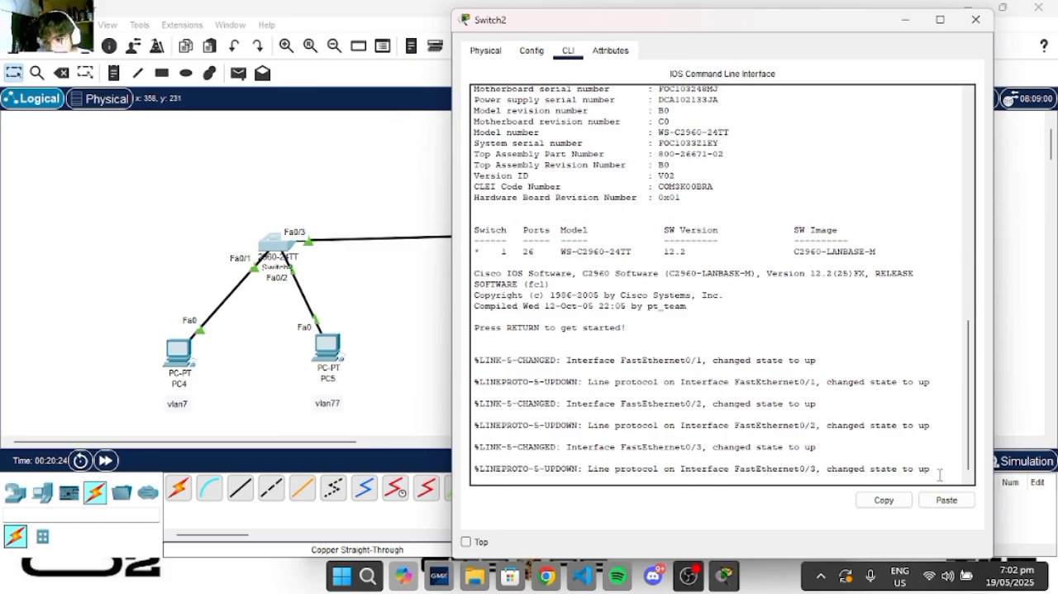
- Enter privileged mode on Switch2 with enable and start global configuration with conf t
{"action": "key", "text": "Return"}
{"action": "key", "text": "Return"}
{"action": "key", "text": "Return"}
{"action": "key", "text": "Return"}
{"action": "type", "text": "enab"}
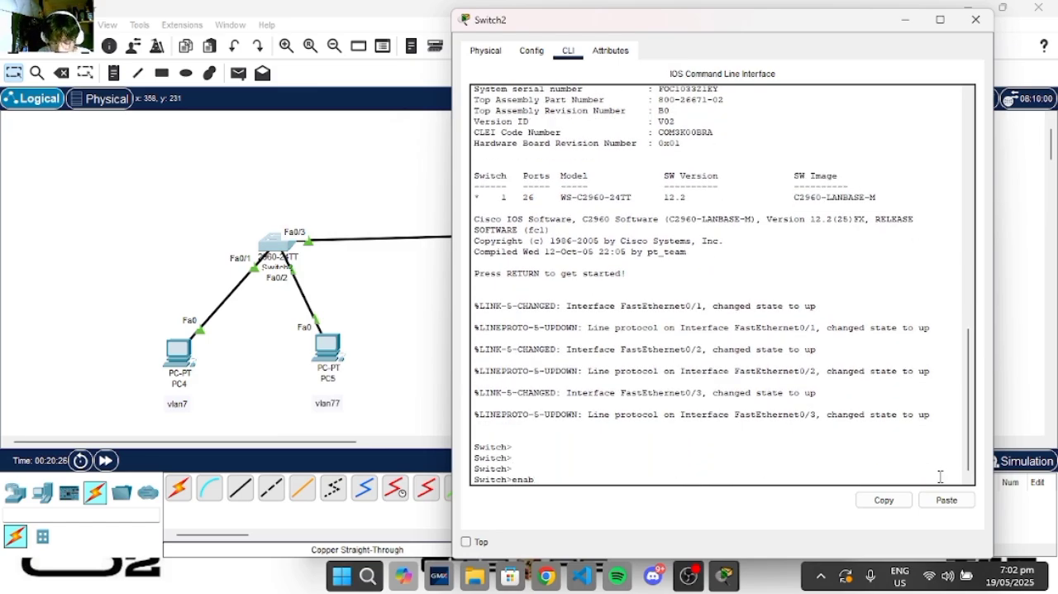
{"action": "type", "text": "le"}
{"action": "key", "text": "Return"}
{"action": "type", "text": "conm"}
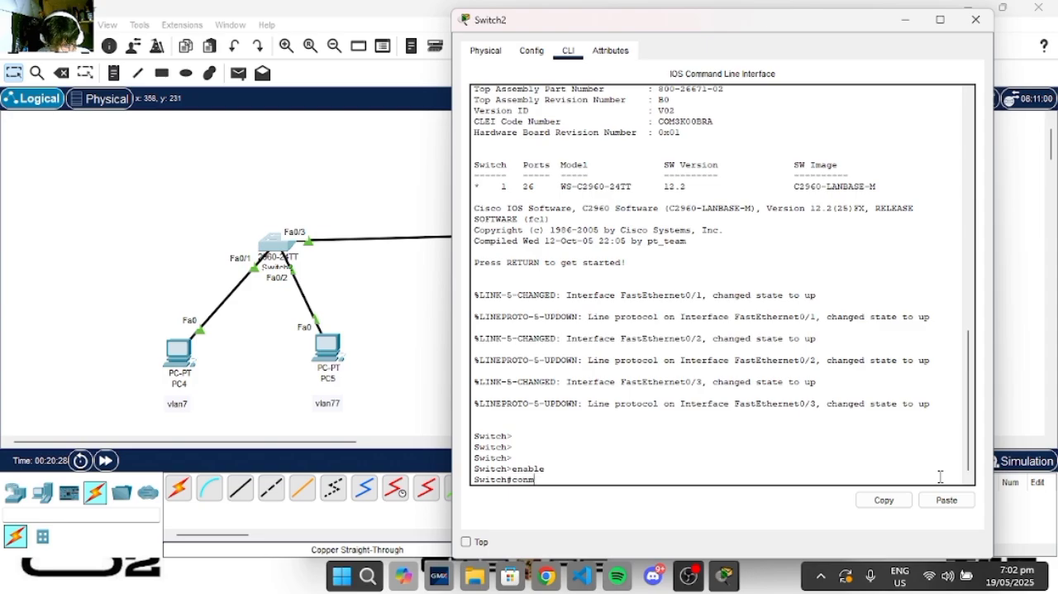
{"action": "key", "text": "BackSpace"}
{"action": "type", "text": "f t"}
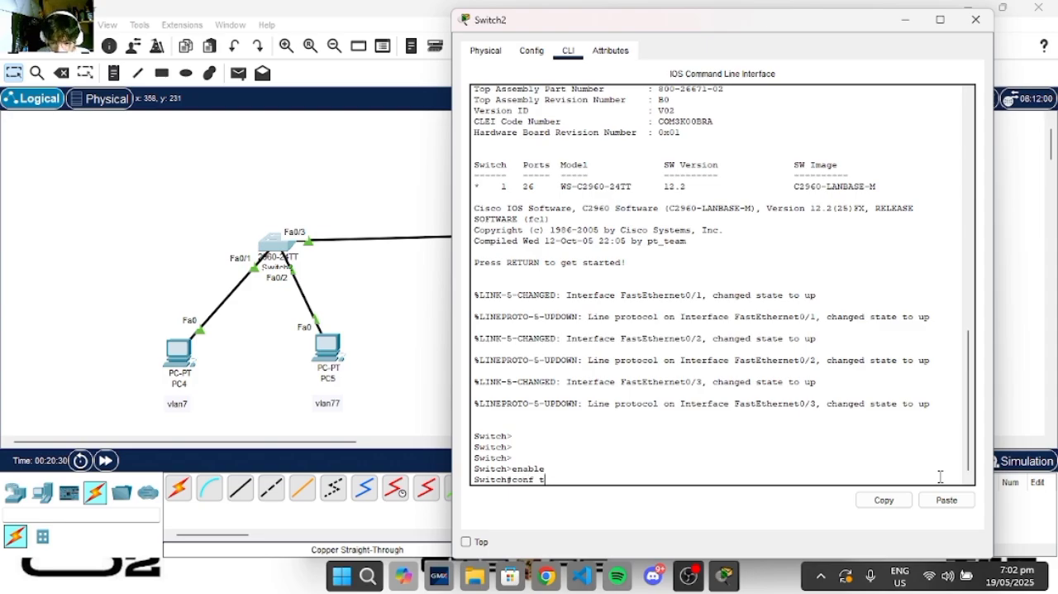
{"action": "key", "text": "Return"}
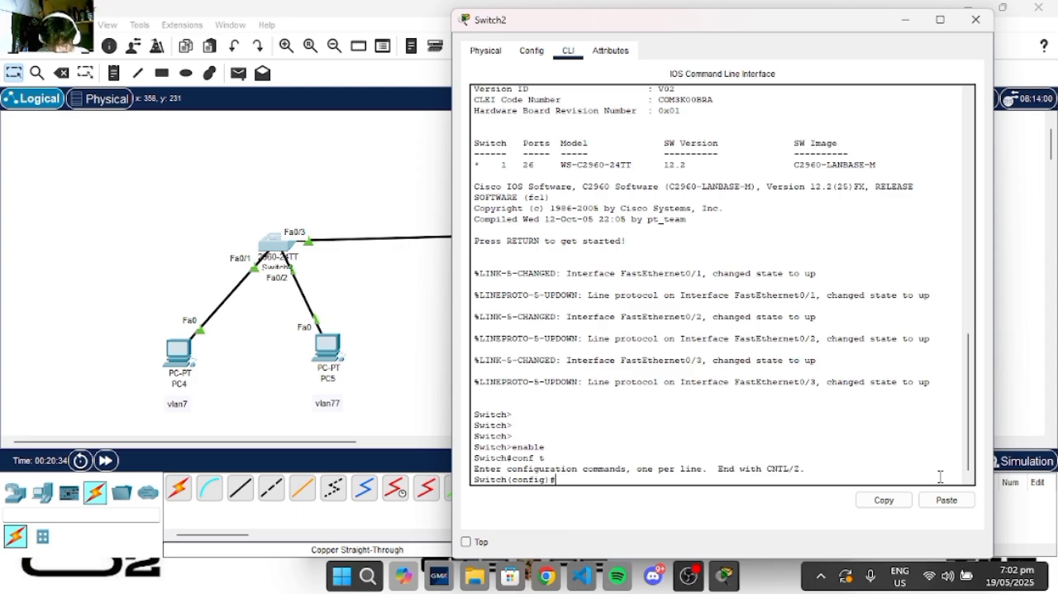
- Create VLAN 7 and VLAN 77 on Switch2, exiting VLAN configuration mode after each
{"action": "type", "text": "vlan 7"}
{"action": "key", "text": "Return"}
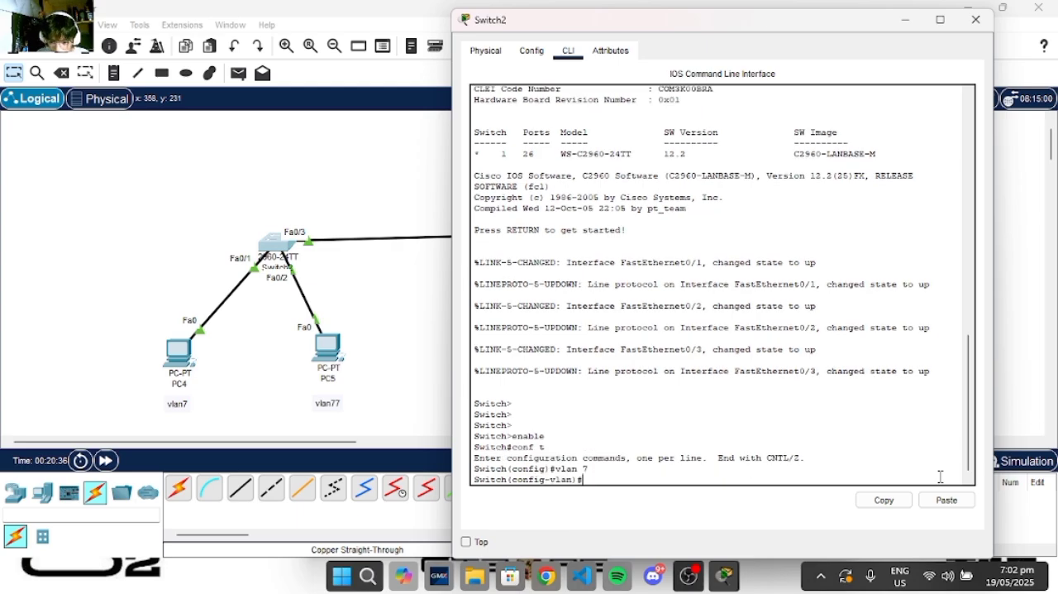
{"action": "type", "text": "exit"}
{"action": "key", "text": "Return"}
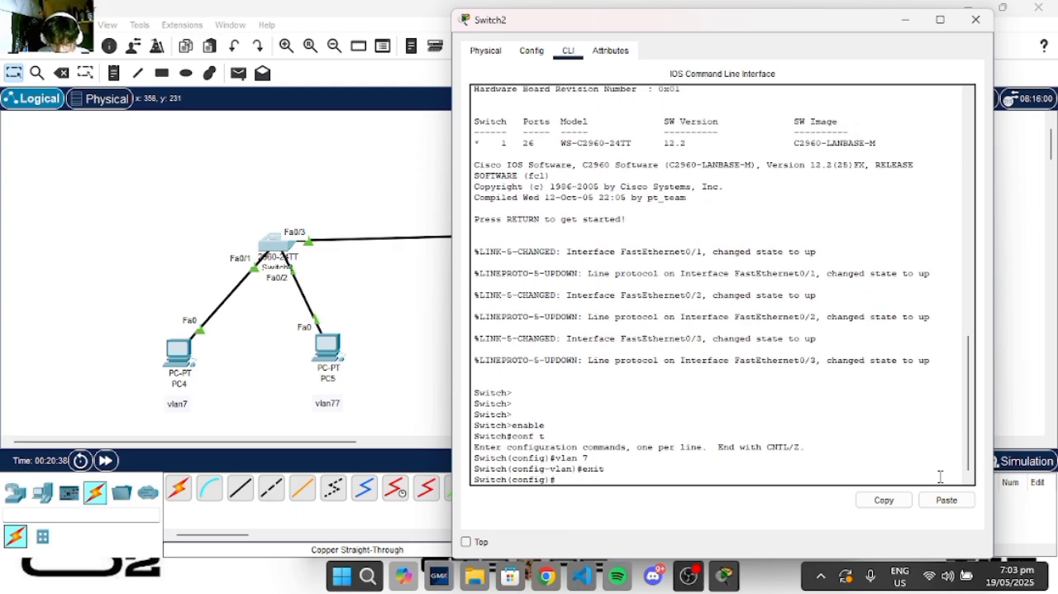
{"action": "type", "text": "vlan 77"}
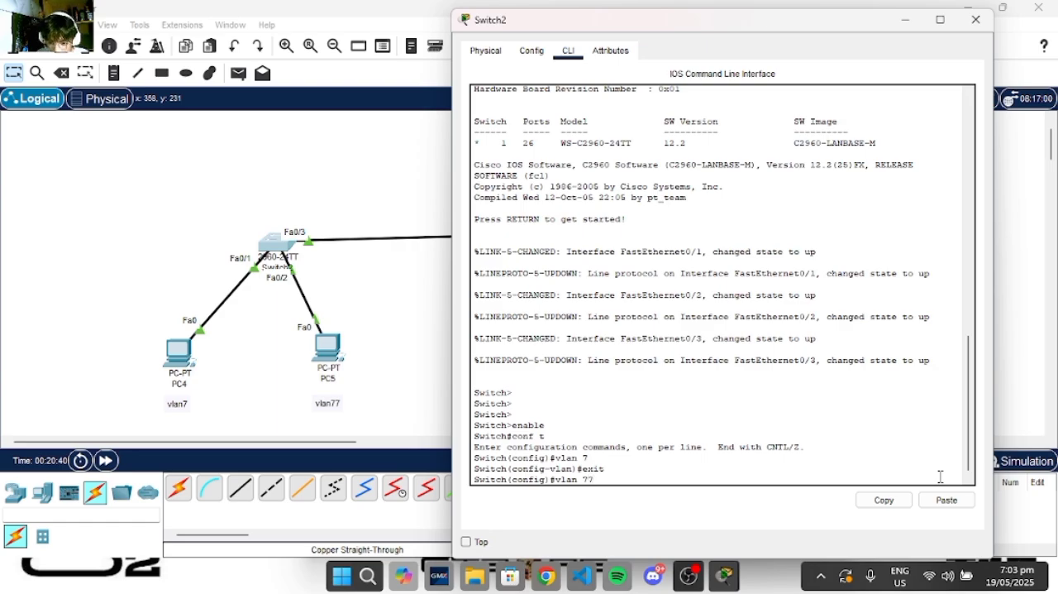
{"action": "key", "text": "Return"}
{"action": "type", "text": "exit"}
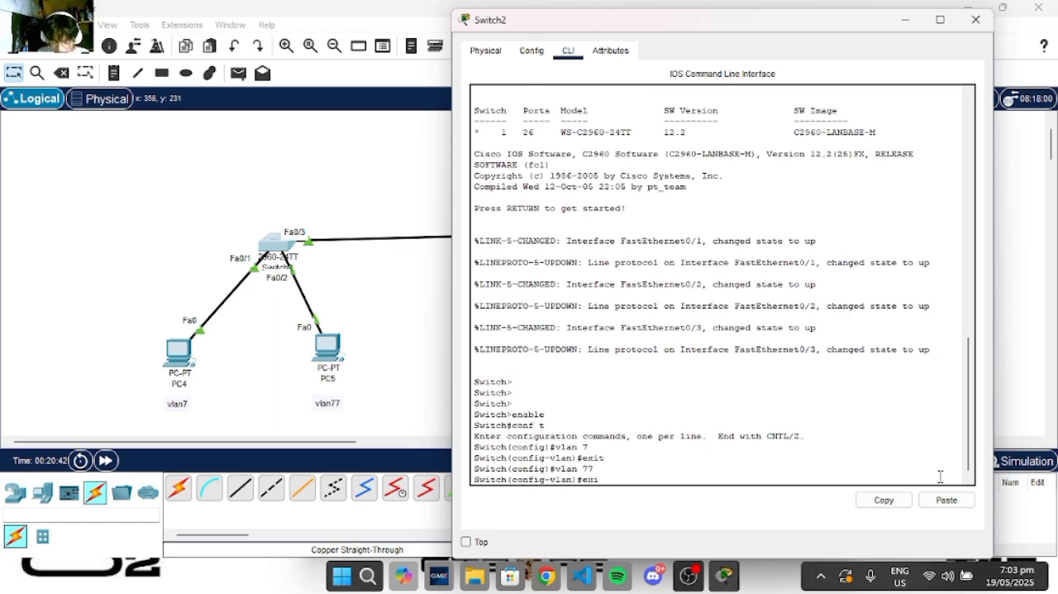
{"action": "key", "text": "Return"}
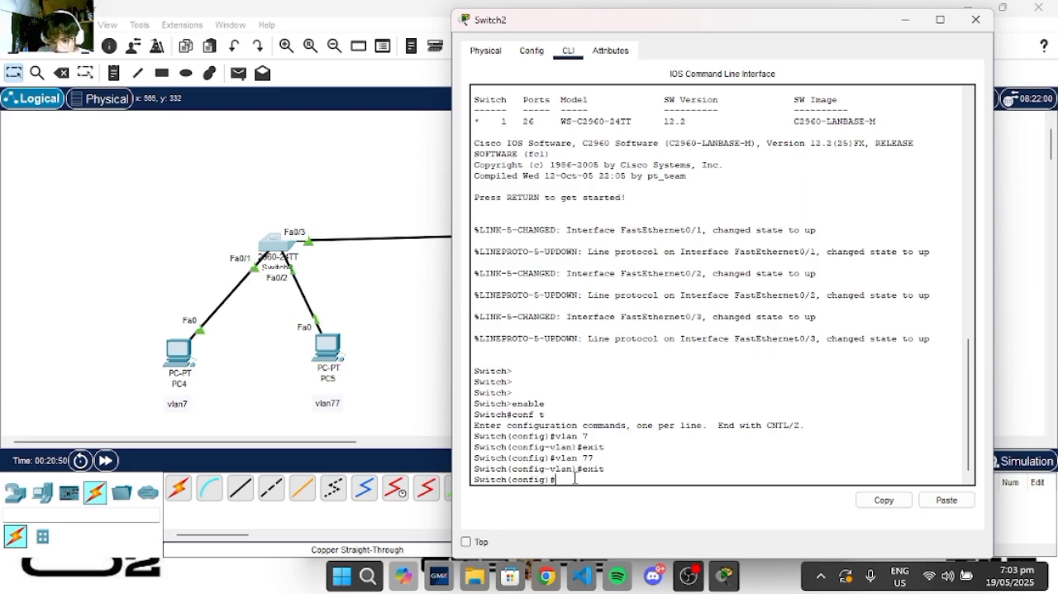
- Enter interface fa0/1 on Switch2 and set it to switchport mode access
{"action": "type", "text": "int fa"}
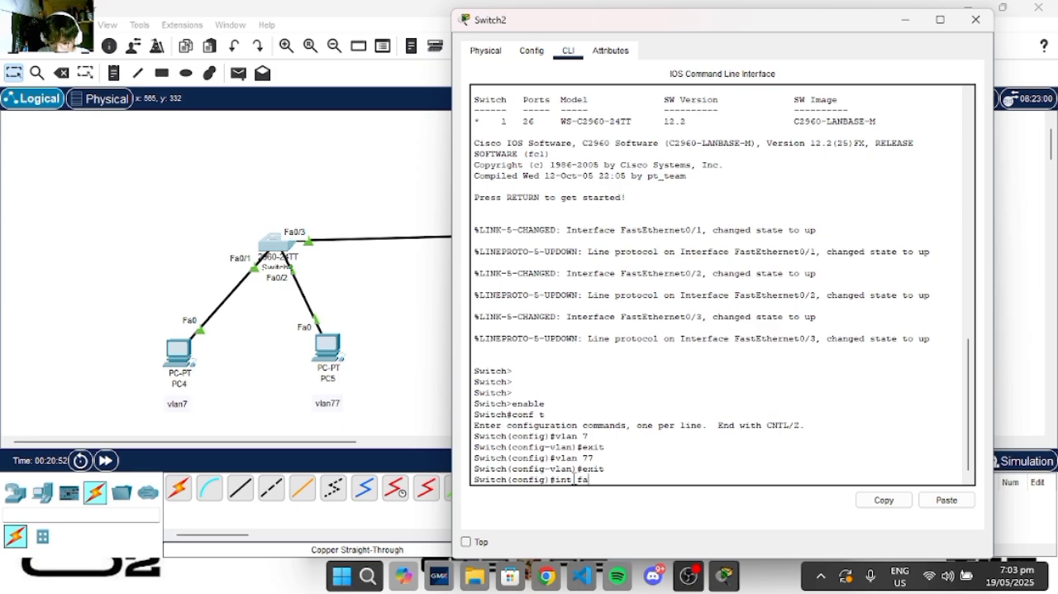
{"action": "type", "text": "0/1"}
{"action": "key", "text": "Return"}
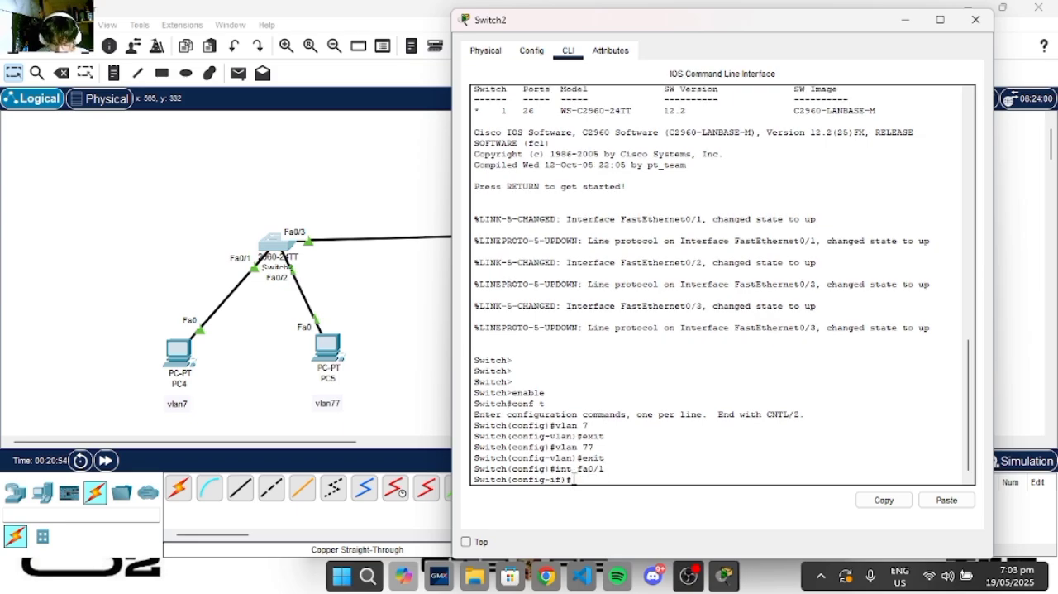
{"action": "type", "text": "sw"}
{"action": "key", "text": "Tab"}
{"action": "type", "text": "mode ac"}
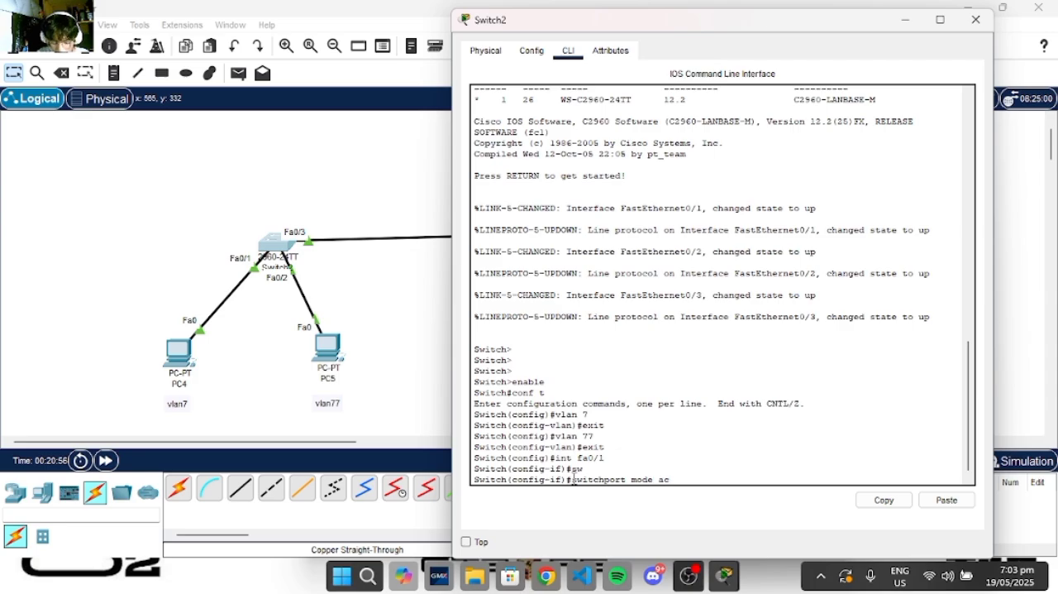
{"action": "type", "text": "cess"}
{"action": "key", "text": "Return"}
- Assign Switch2's fa0/1 to VLAN 7 with switchport access vlan 7 and exit interface configuration
{"action": "type", "text": "sw"}
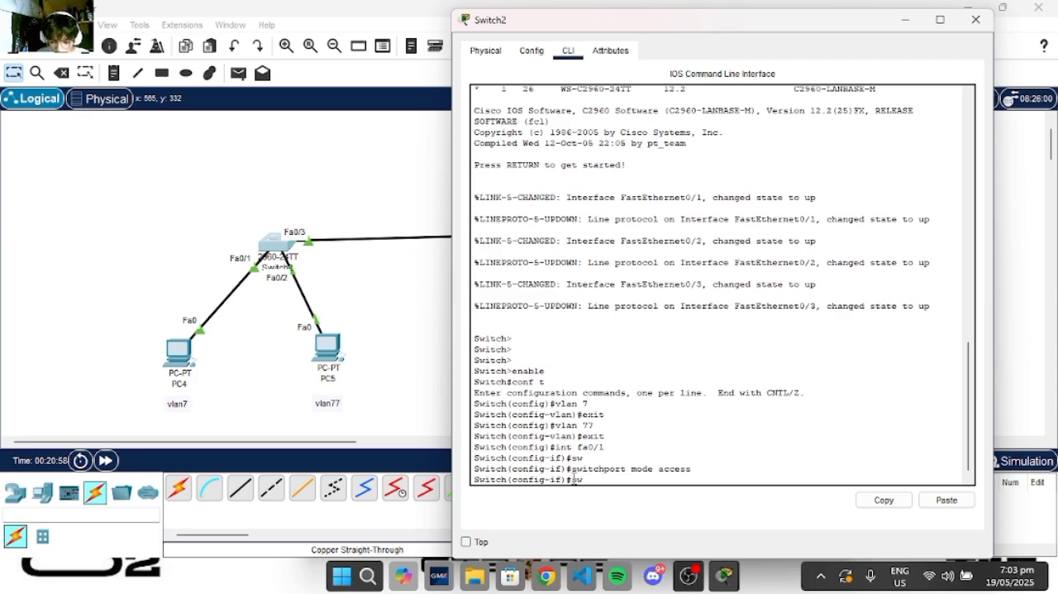
{"action": "key", "text": "Tab"}
{"action": "type", "text": "access vlan"}
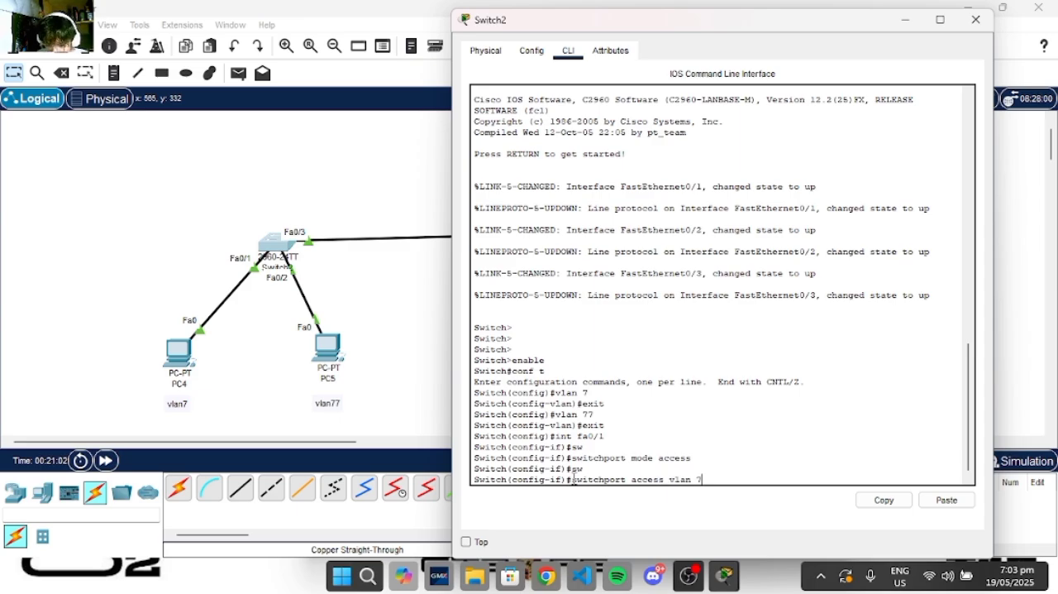
{"action": "type", "text": " 7"}
{"action": "key", "text": "Return"}
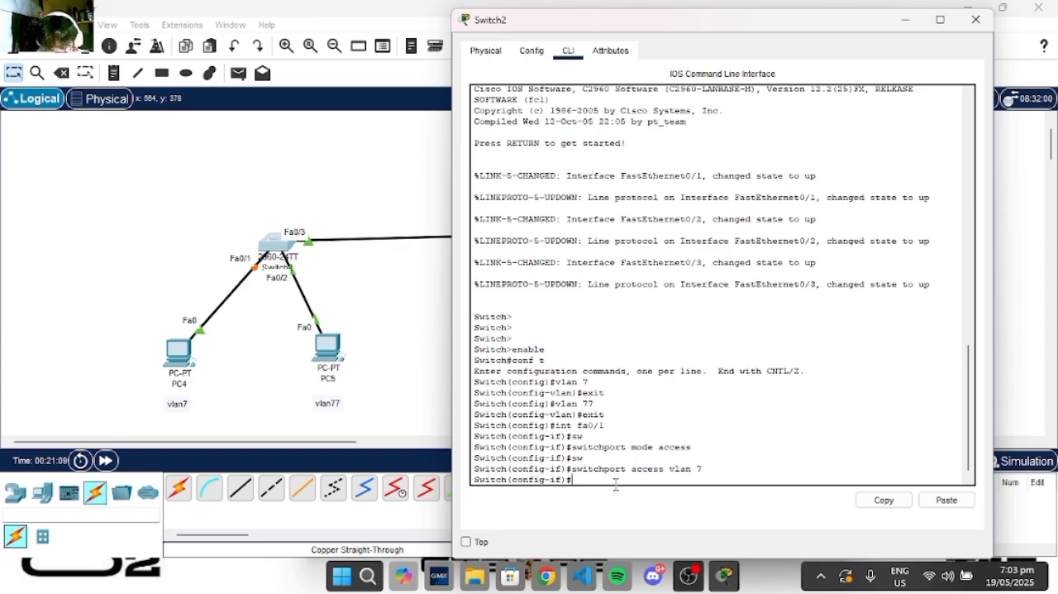
{"action": "type", "text": "exit"}
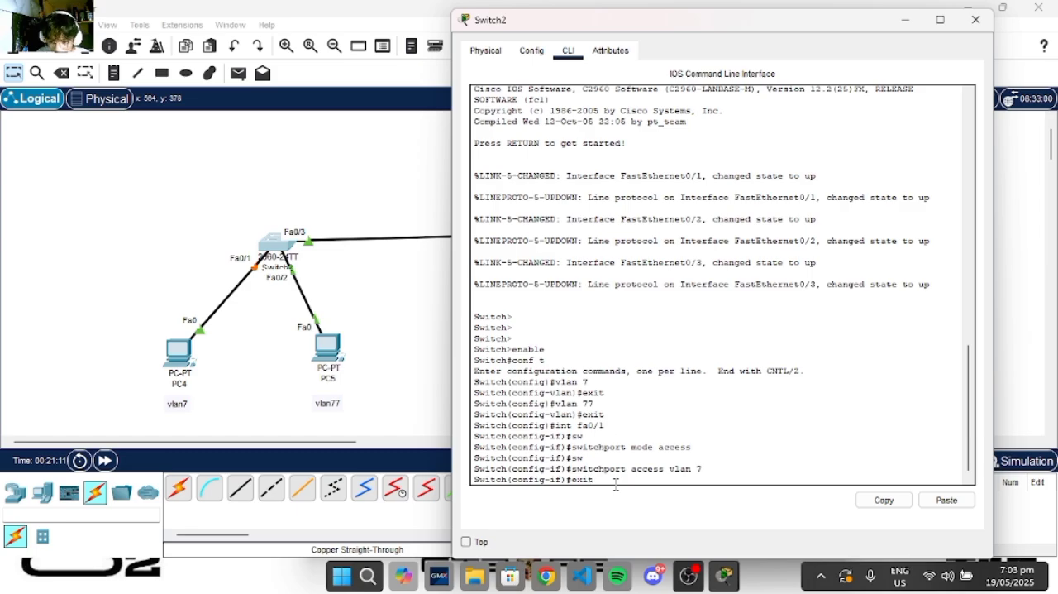
{"action": "key", "text": "Return"}
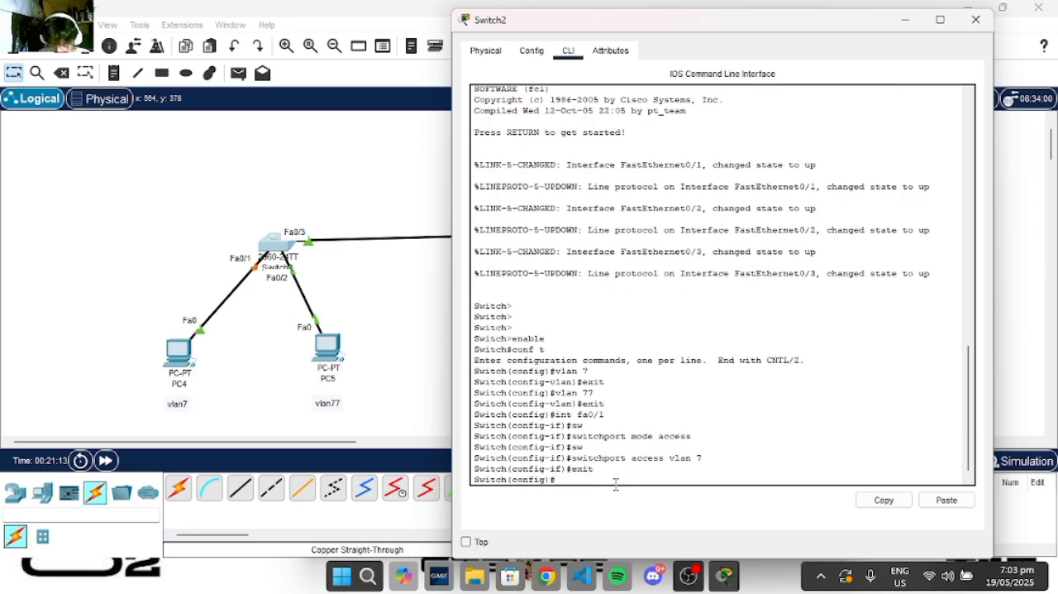
- Enter interface fa0/2 on Switch2 and set it to switchport mode access
{"action": "type", "text": "inmt fa0/2"}
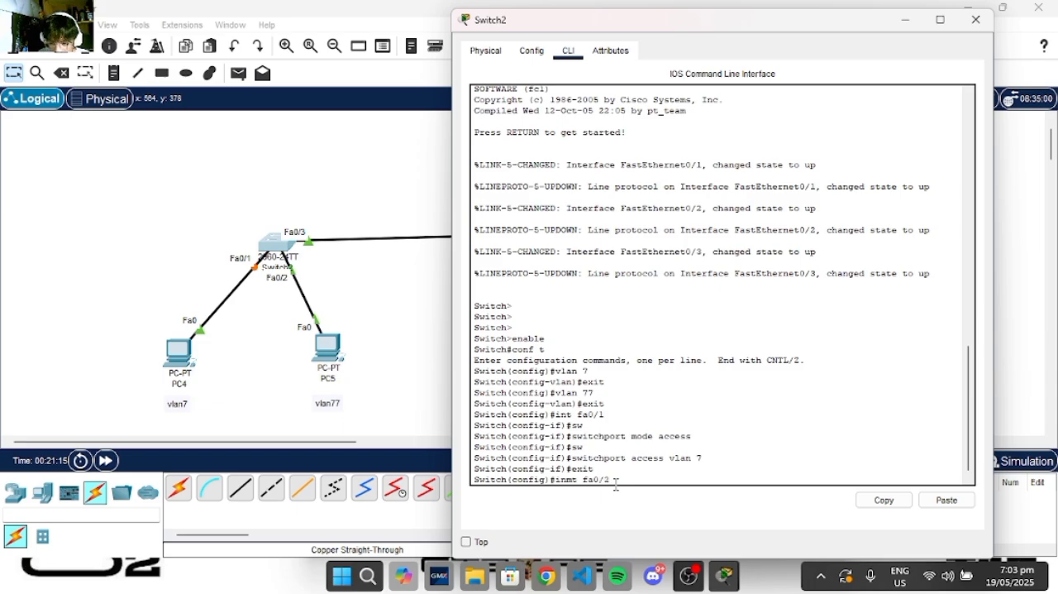
{"action": "key", "text": "Return"}
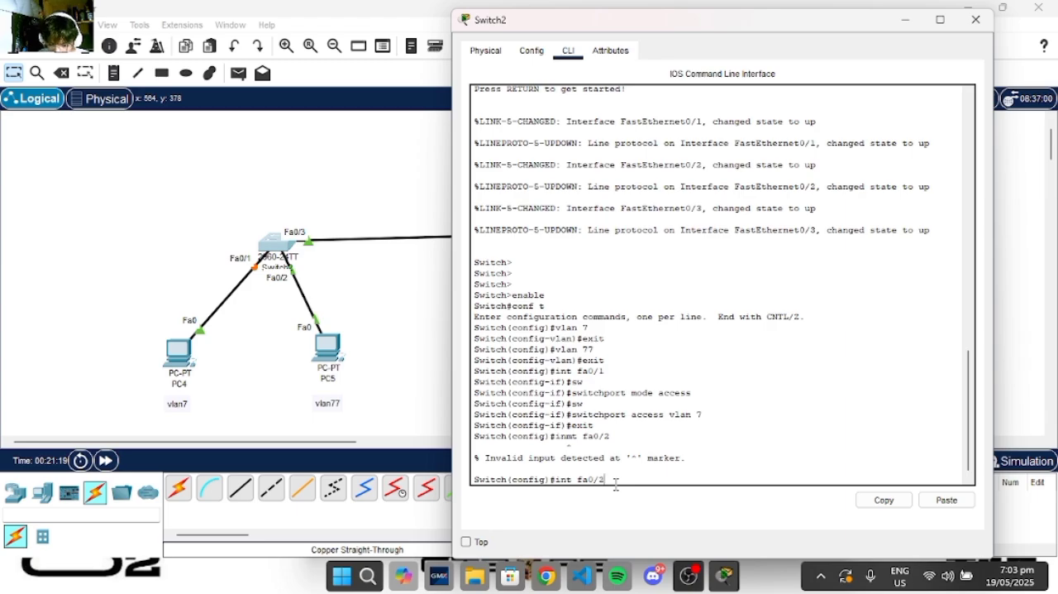
{"action": "key", "text": "Return"}
{"action": "type", "text": "sw"}
{"action": "key", "text": "Tab"}
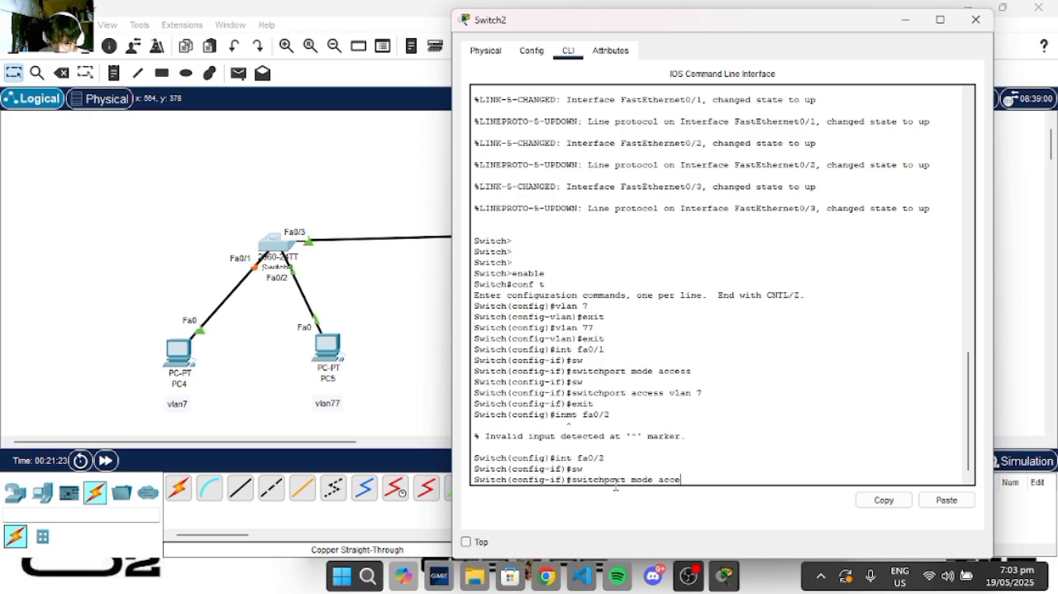
{"action": "key", "text": "Return"}
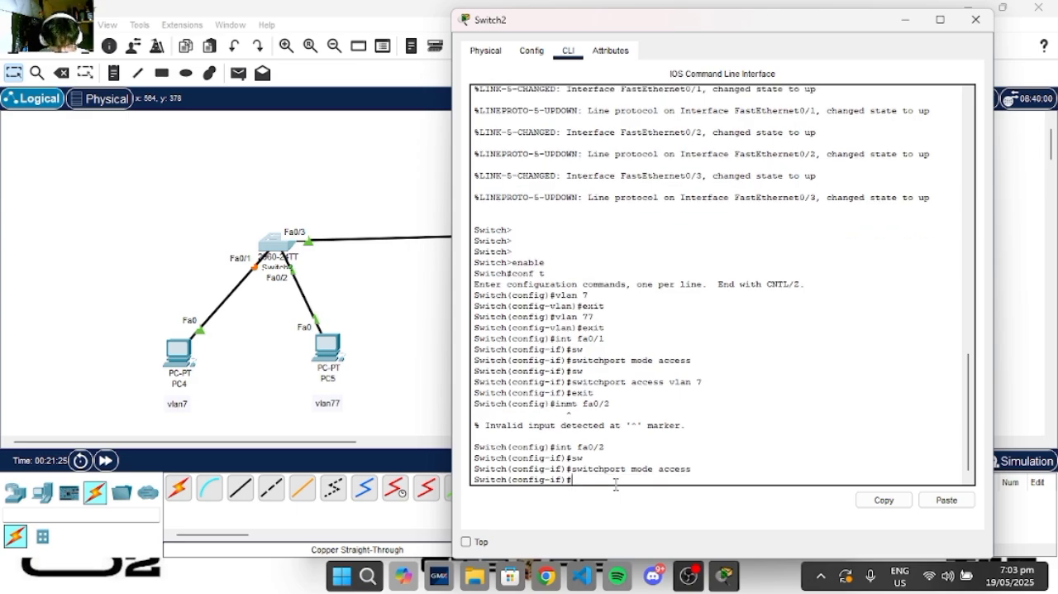
- Assign Switch2's fa0/2 to VLAN 77 with switchport access vlan 77 and exit interface configuration
{"action": "type", "text": "sw"}
{"action": "key", "text": "Tab"}
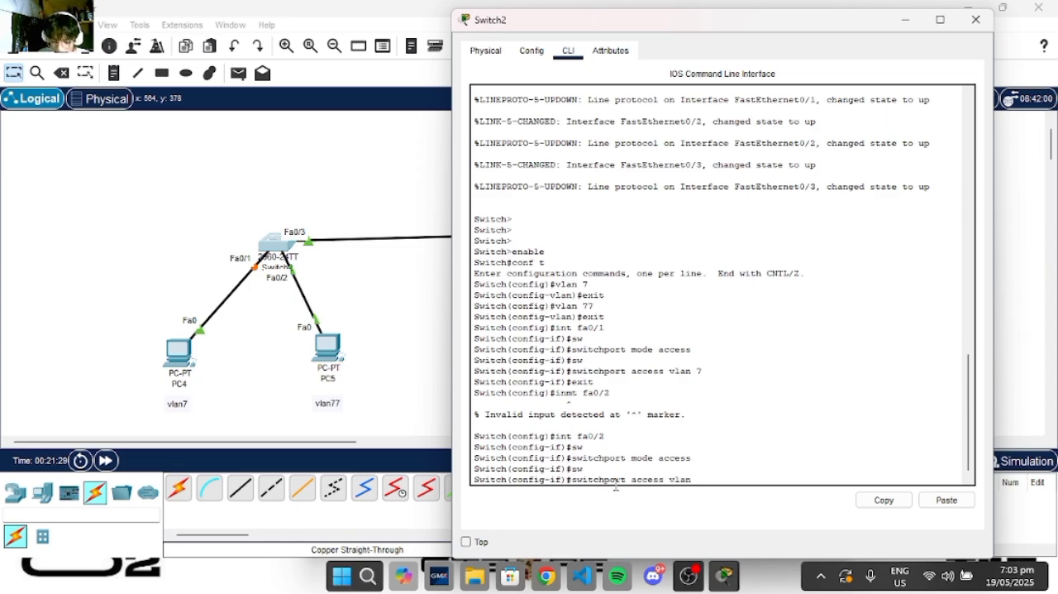
{"action": "key", "text": "Return"}
{"action": "type", "text": "exi"}
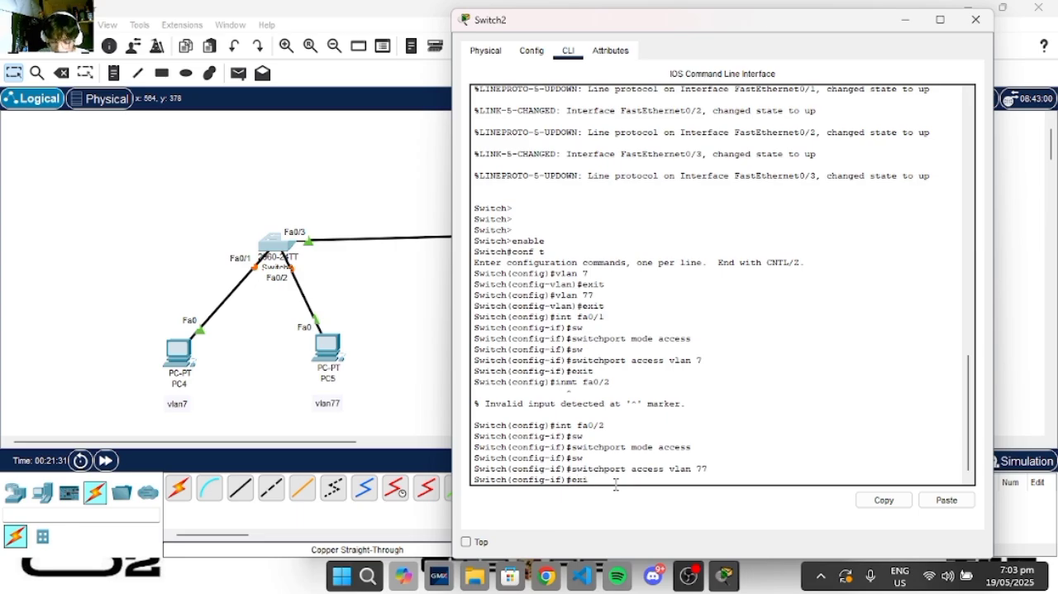
{"action": "type", "text": "t"}
{"action": "key", "text": "Return"}
- Move Switch2's window clear of the inter-switch link, and set interface fa0/3 to switchport mode trunk
{"action": "scroll", "coordinate": [616, 484], "scroll_direction": "up", "scroll_amount": 2}
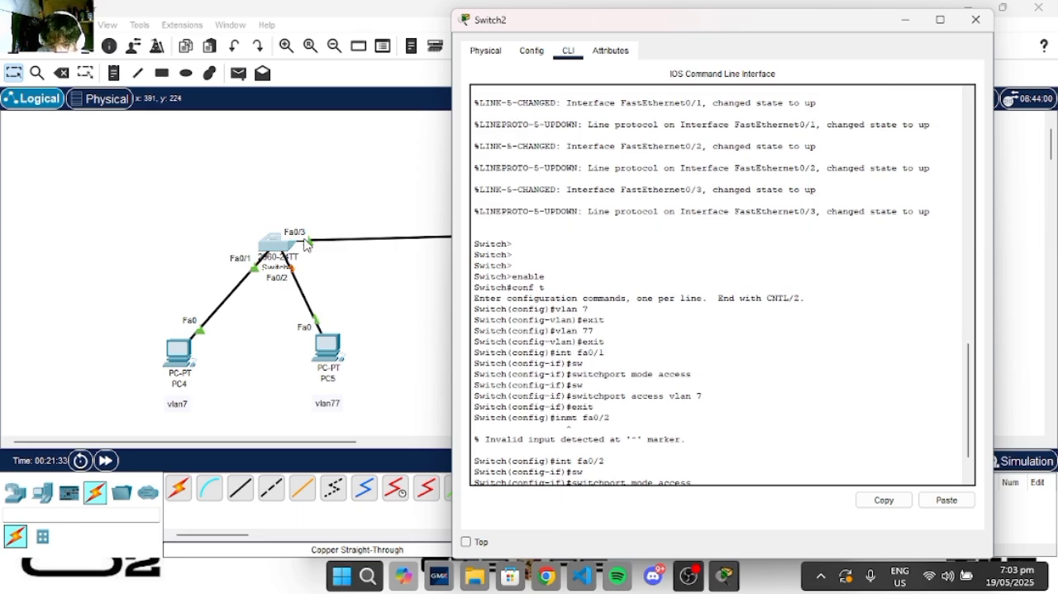
{"action": "left_click_drag", "start_coordinate": [624, 36], "coordinate": [729, 39]}
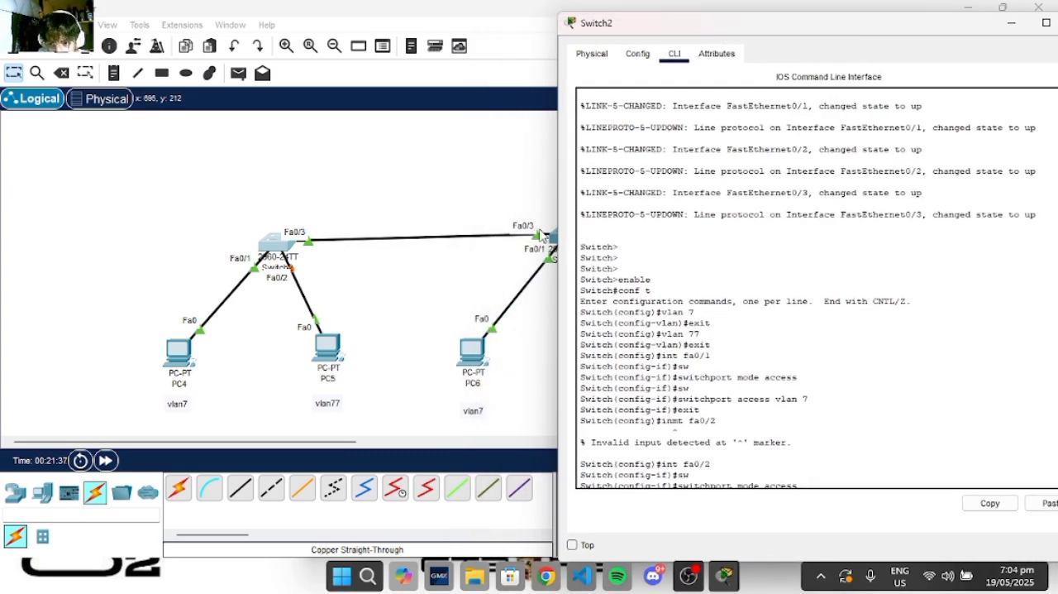
{"action": "scroll", "coordinate": [777, 424], "scroll_direction": "down", "scroll_amount": 2}
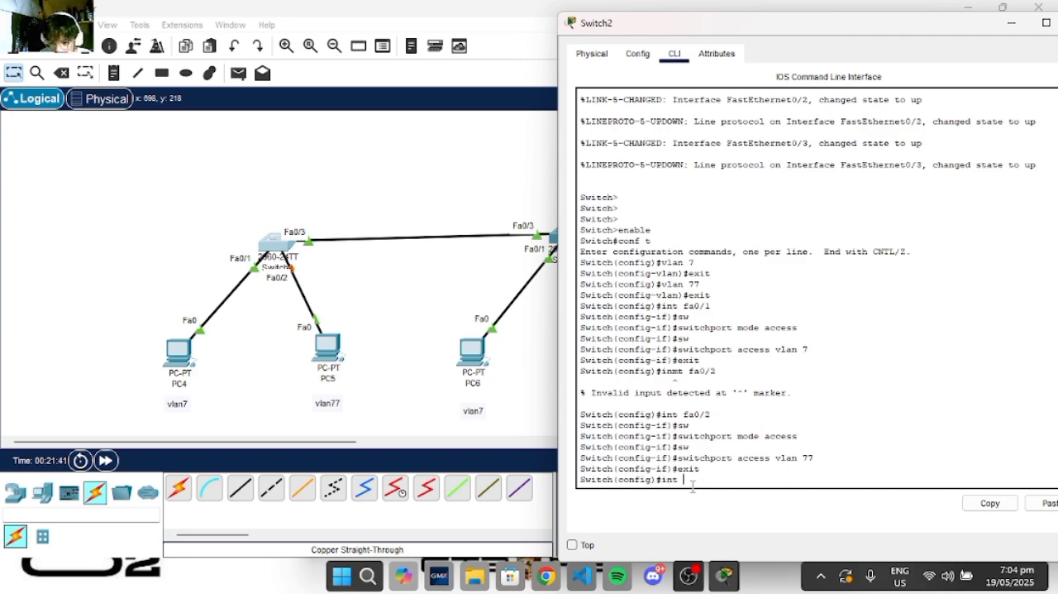
{"action": "type", "text": "3"}
{"action": "key", "text": "Return"}
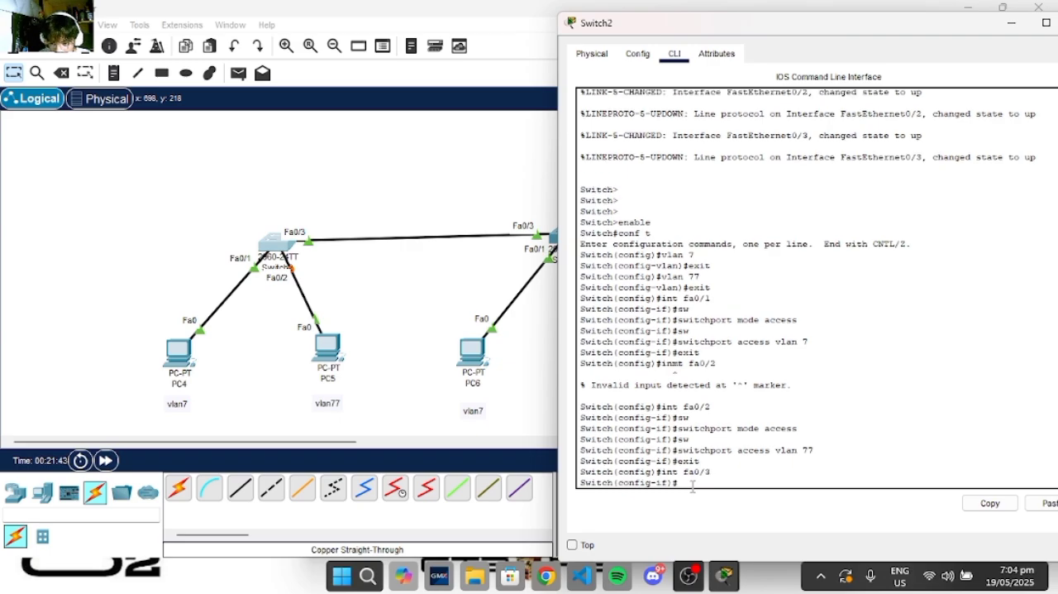
{"action": "type", "text": "sw"}
{"action": "key", "text": "Tab"}
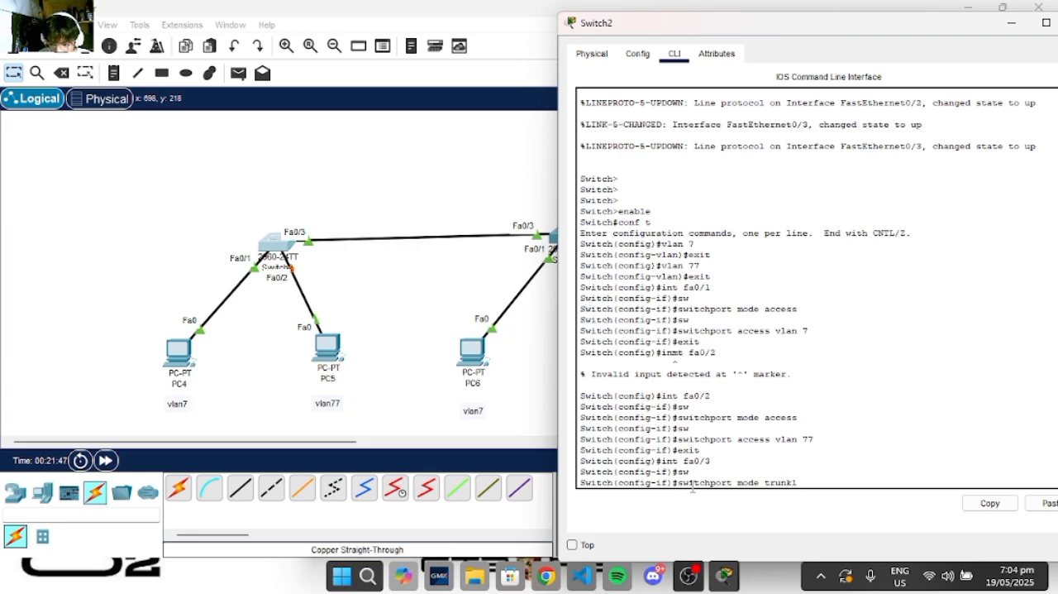
{"action": "type", "text": "mode trunk"}
{"action": "key", "text": "Return"}
{"action": "key", "text": "Return"}
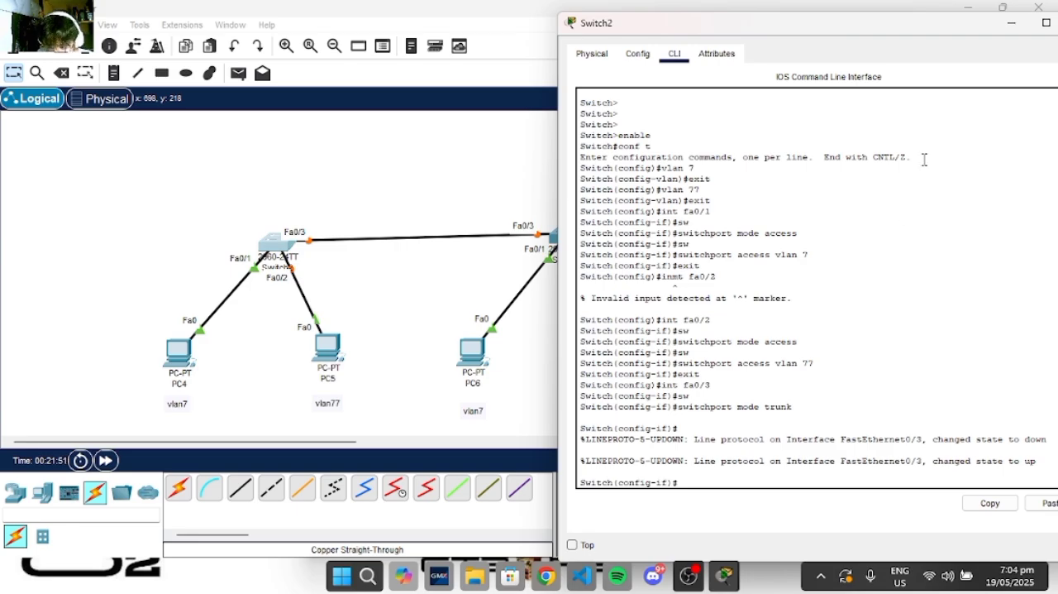
- Close Switch2's window and open the command line of Switch3, the switch connected to PC6 and PC7
{"action": "left_click_drag", "start_coordinate": [937, 25], "coordinate": [898, 64]}
{"action": "left_click", "coordinate": [969, 66]}
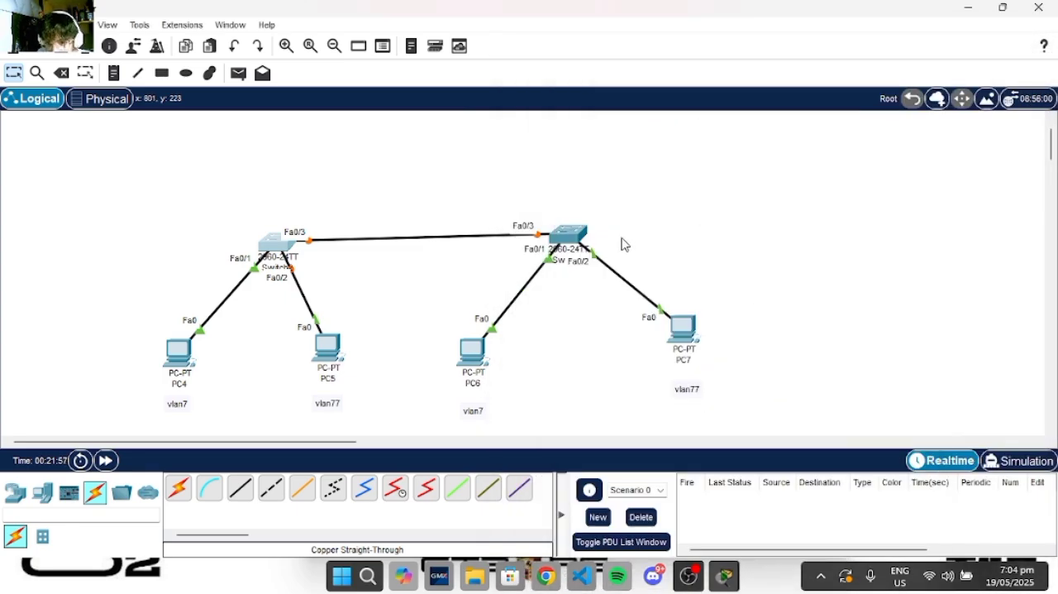
{"action": "left_click", "coordinate": [567, 240]}
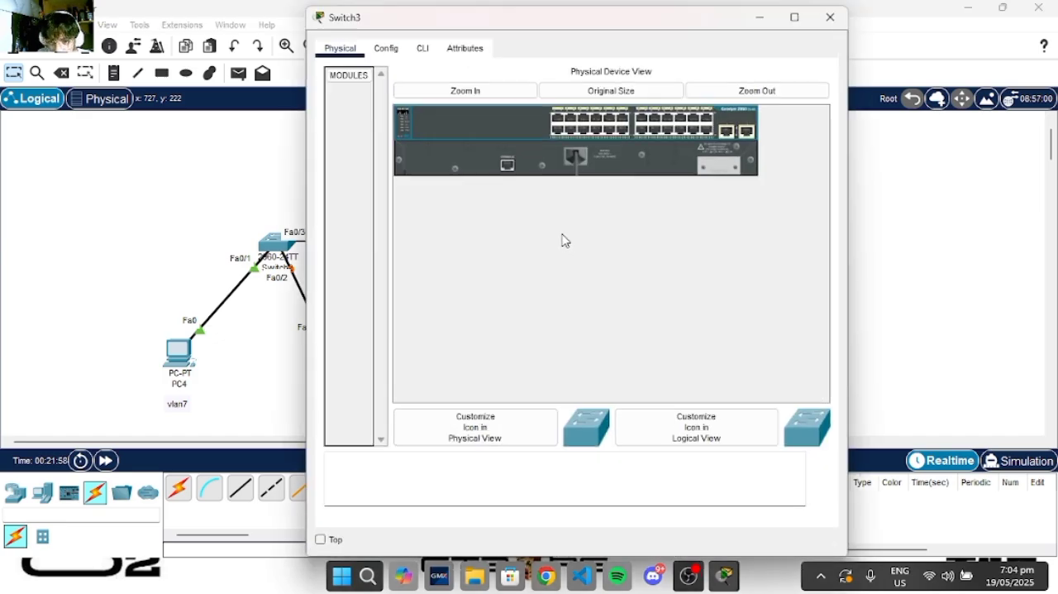
{"action": "left_click", "coordinate": [423, 53]}
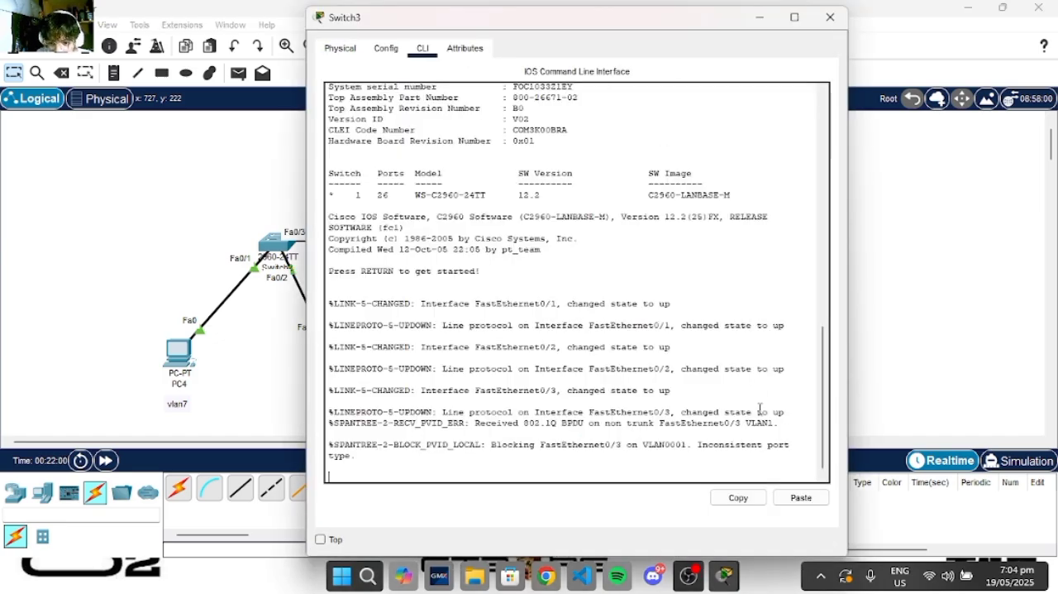
- Enter privileged mode on Switch3 with enable and start global configuration with conf t
{"action": "key", "text": "Return"}
{"action": "key", "text": "Return"}
{"action": "key", "text": "Return"}
{"action": "type", "text": "enab"}
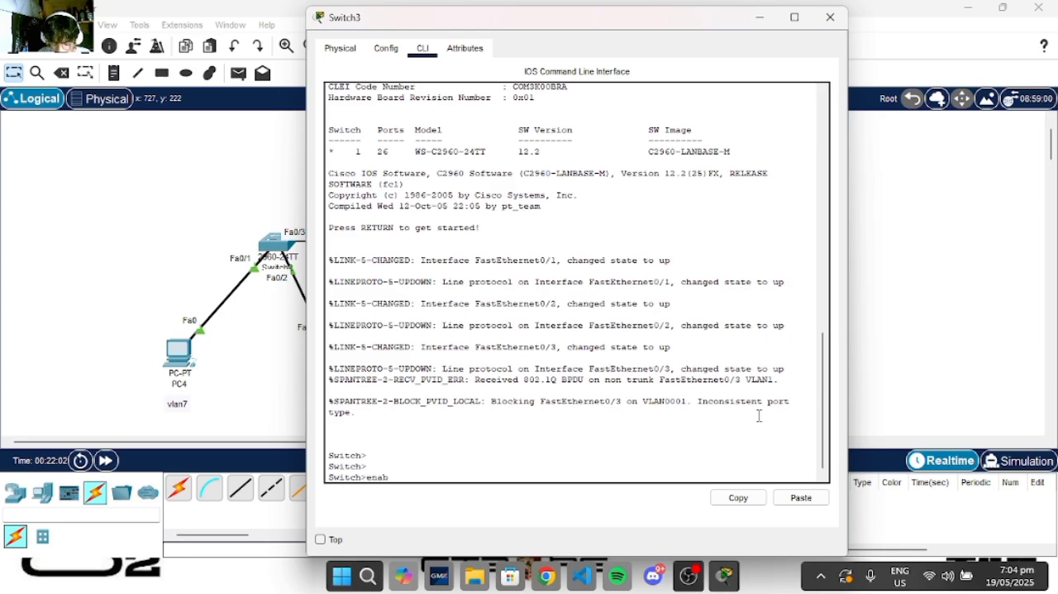
{"action": "type", "text": "le"}
{"action": "key", "text": "Return"}
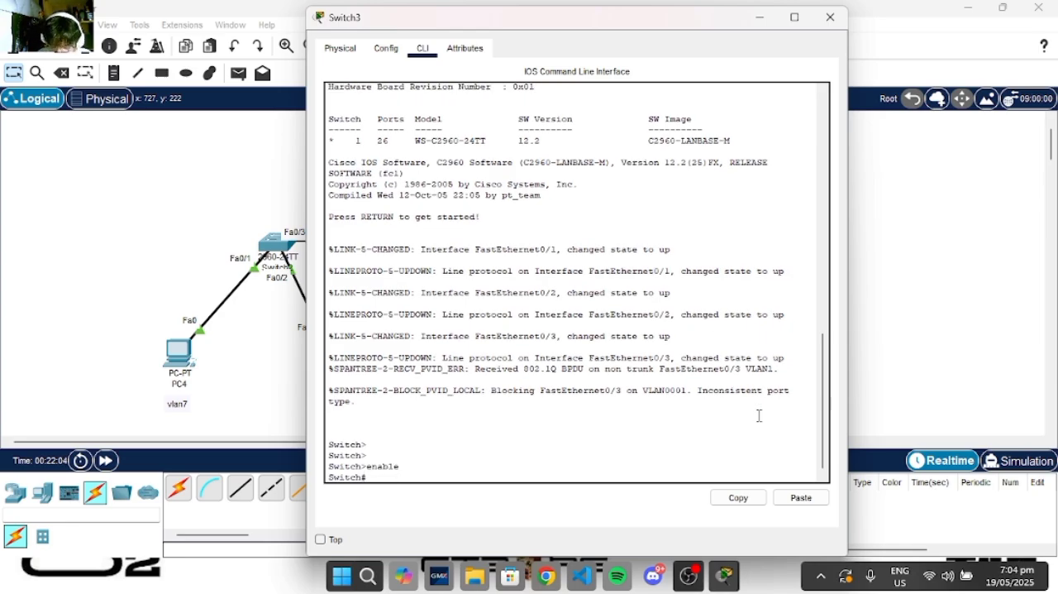
{"action": "type", "text": "conf t"}
{"action": "key", "text": "Return"}
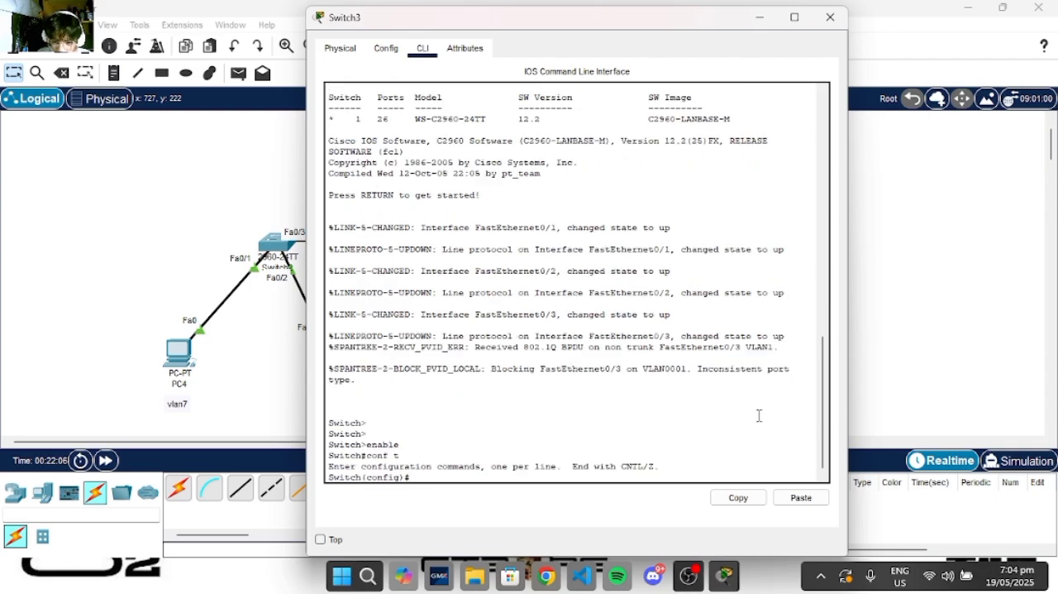
- Move Switch3's window clear of PC6 and create VLAN 7 and VLAN 77, exiting VLAN configuration mode after each
{"action": "left_click_drag", "start_coordinate": [569, 35], "coordinate": [834, 55]}
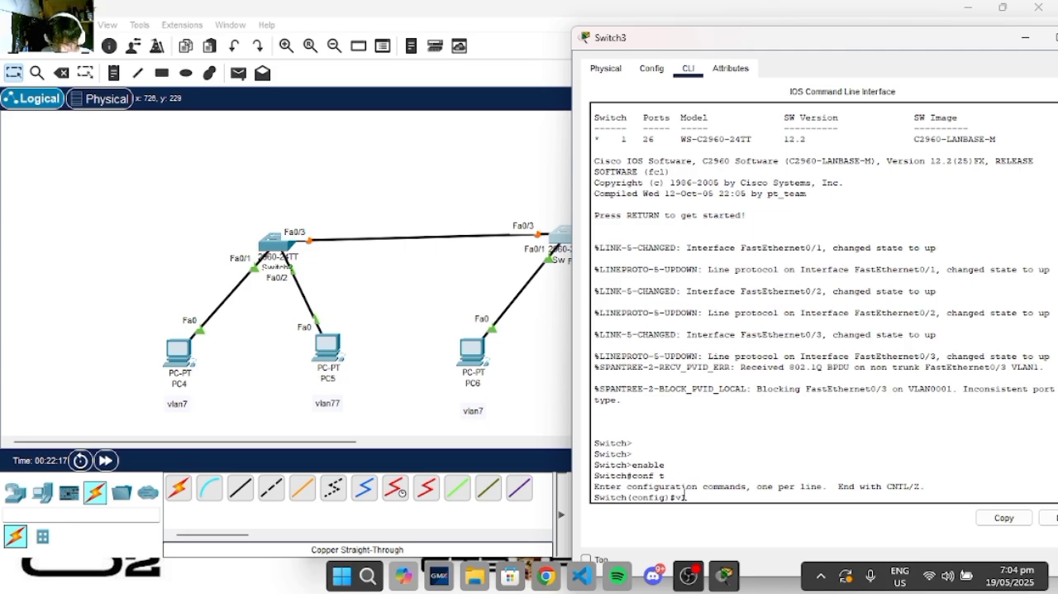
{"action": "type", "text": "an 7"}
{"action": "key", "text": "Return"}
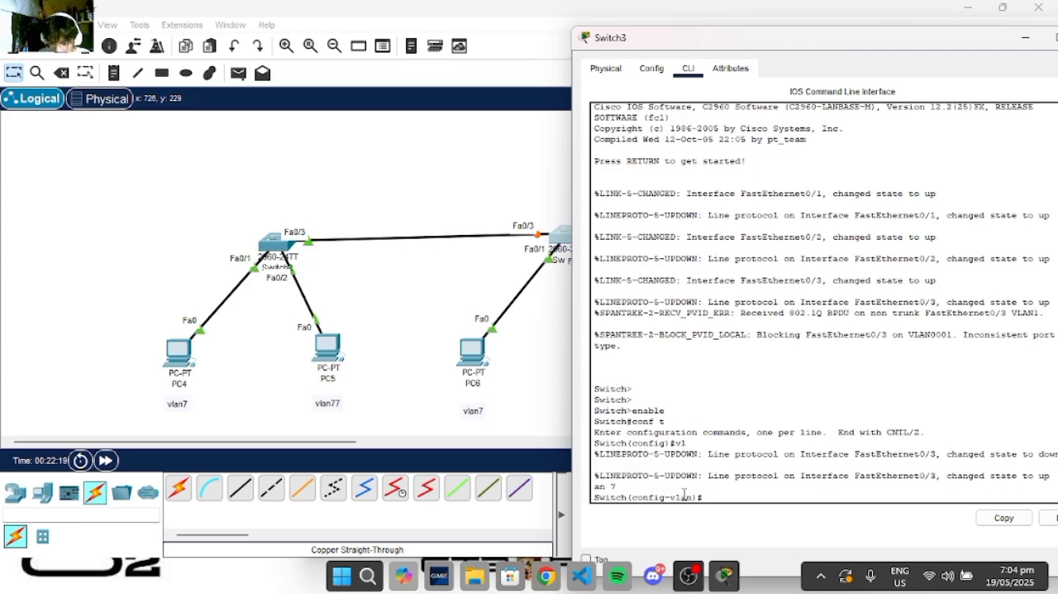
{"action": "type", "text": "exit"}
{"action": "key", "text": "Return"}
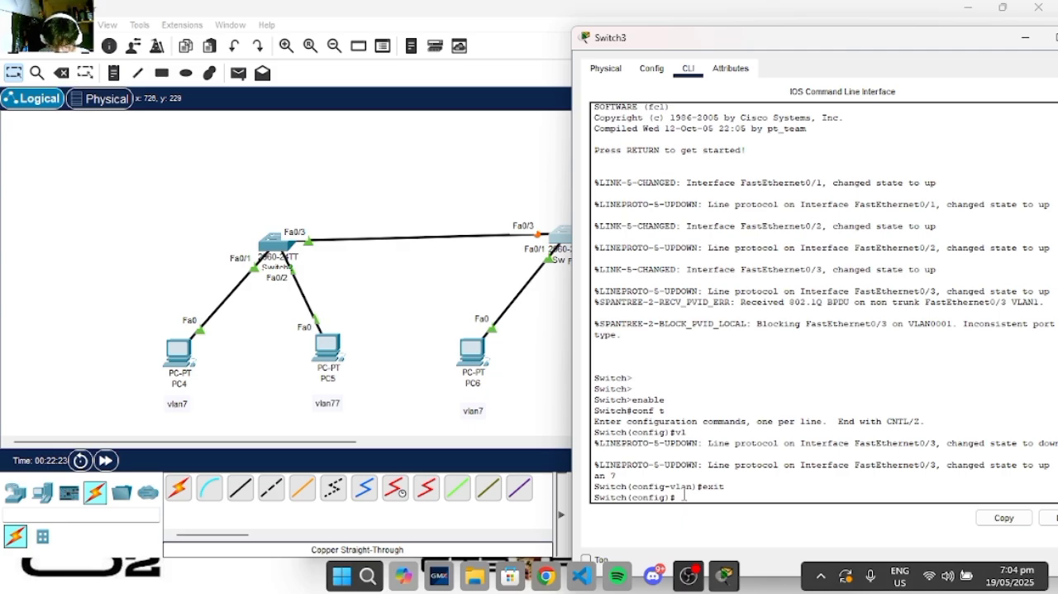
{"action": "type", "text": "vlan 77"}
{"action": "key", "text": "Return"}
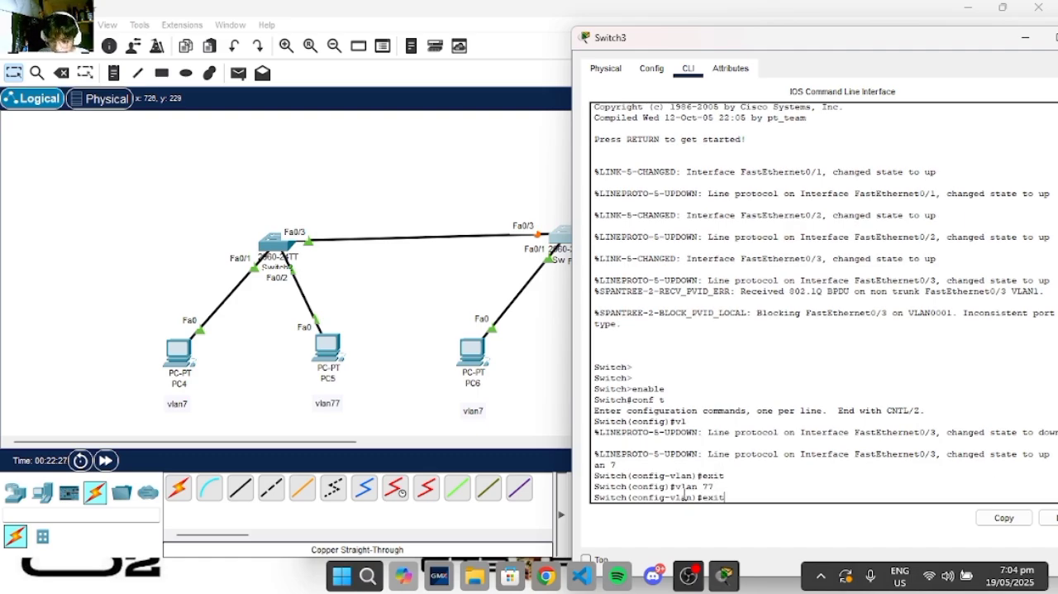
{"action": "key", "text": "Return"}
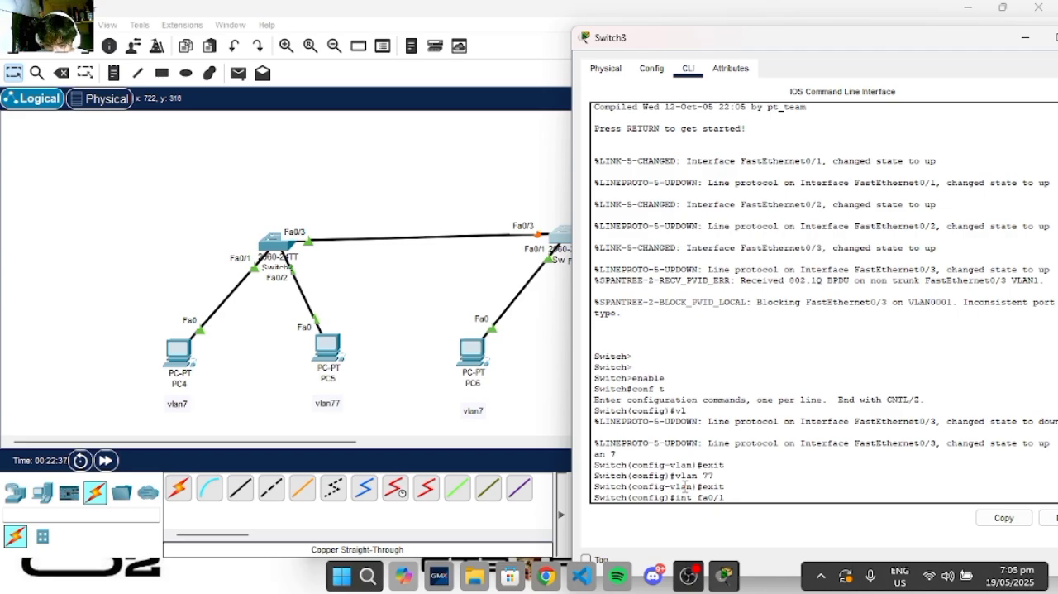
- Enter interface fa0/1 on Switch3 and set it to switchport mode access
{"action": "key", "text": "Return"}
{"action": "type", "text": "sw"}
{"action": "key", "text": "Tab"}
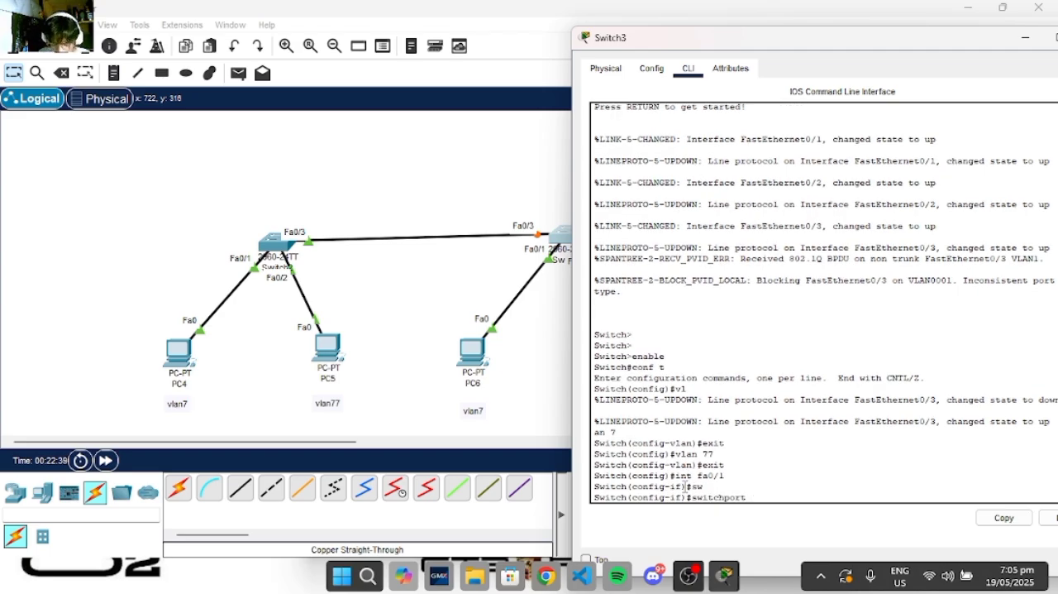
{"action": "type", "text": "cess"}
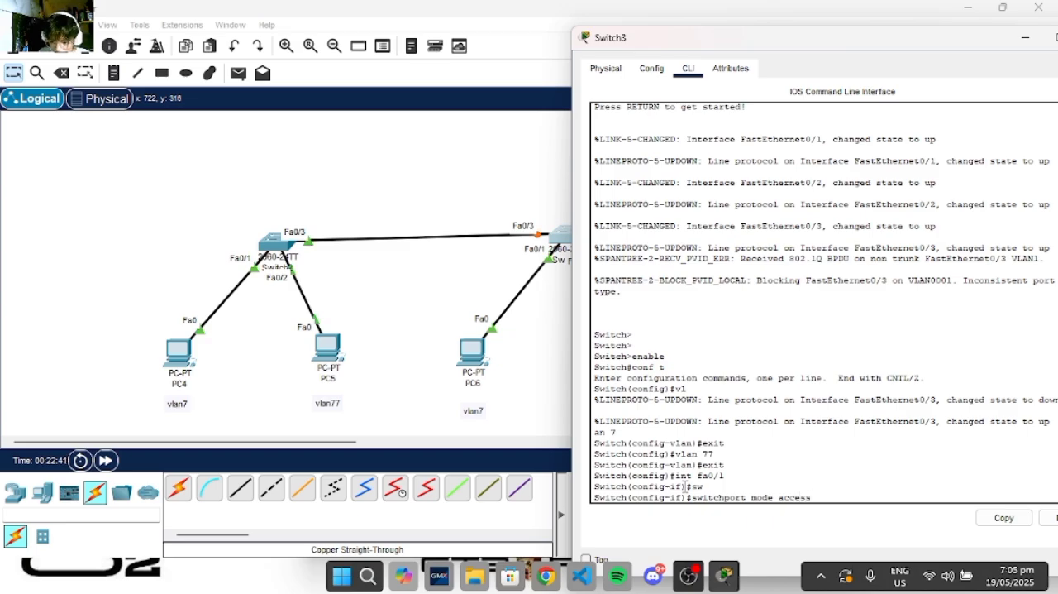
{"action": "key", "text": "Return"}
- Assign Switch3's fa0/1 to VLAN 7 with switchport access vlan 7 and exit interface configuration
{"action": "type", "text": "sw"}
{"action": "key", "text": "Tab"}
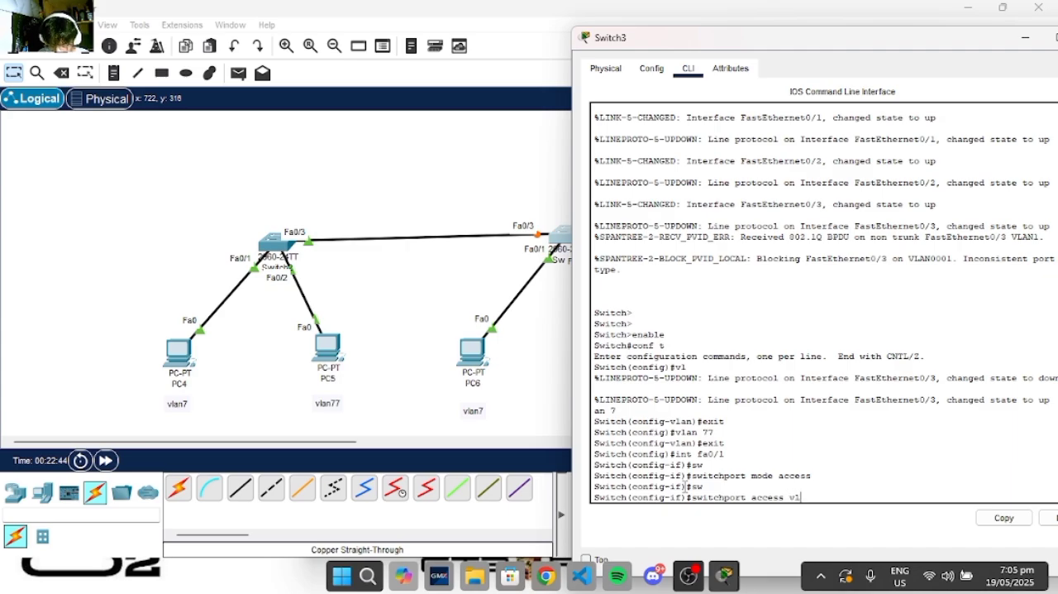
{"action": "key", "text": "Return"}
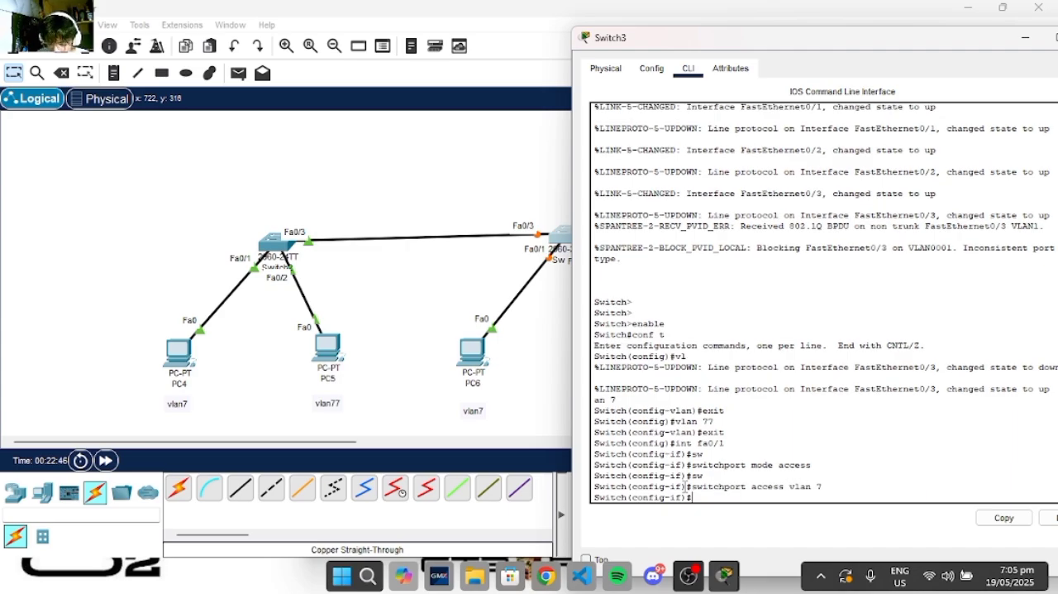
{"action": "type", "text": "exit"}
{"action": "key", "text": "Return"}
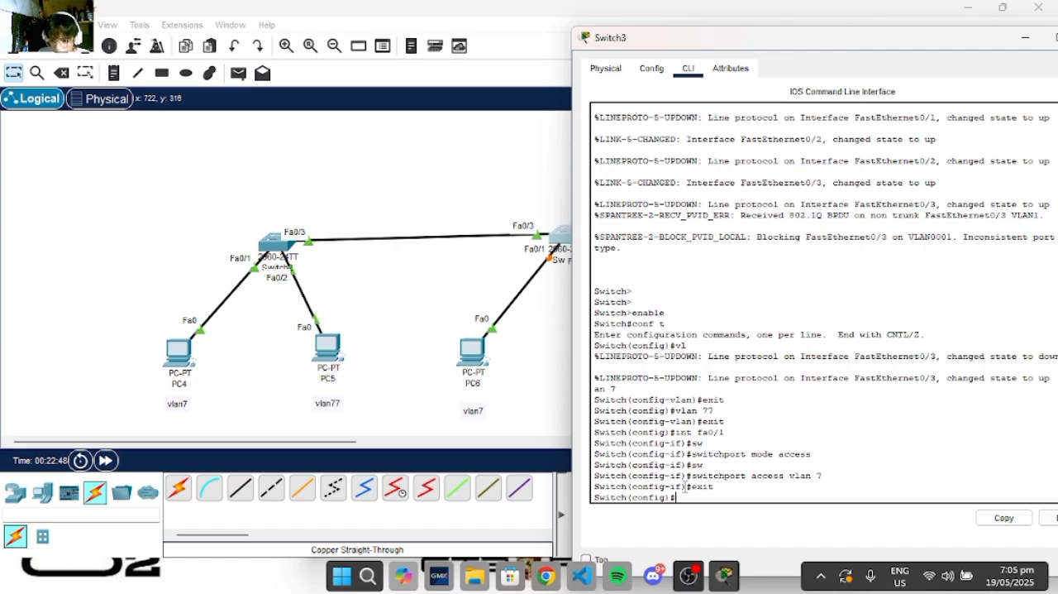
- Shift Switch3's window aside to check the port labels on its links, and move it back into view
{"action": "left_click_drag", "start_coordinate": [770, 46], "coordinate": [863, 57]}
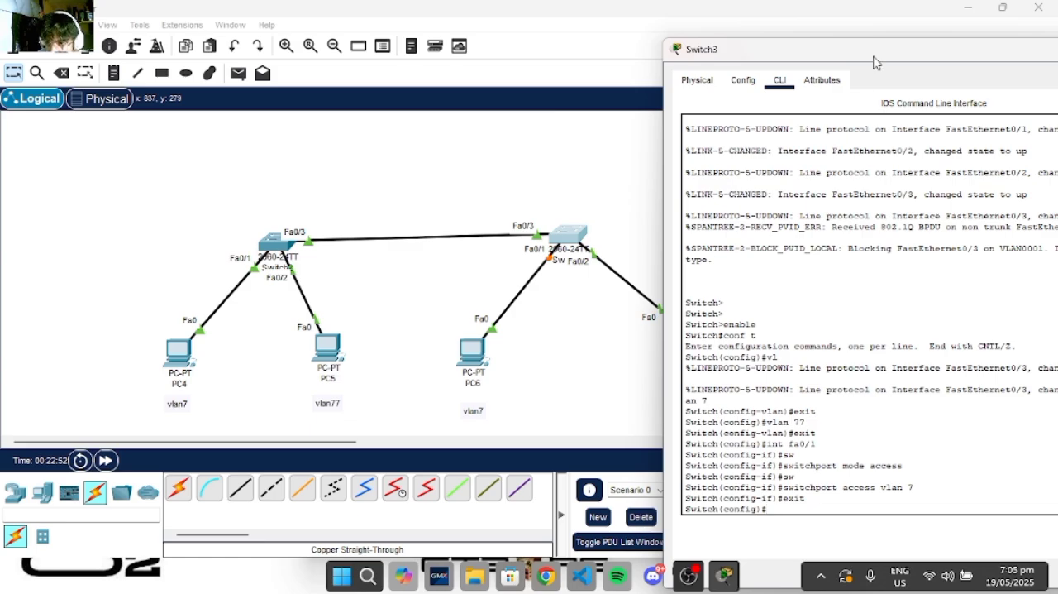
{"action": "left_click_drag", "start_coordinate": [875, 60], "coordinate": [796, 34]}
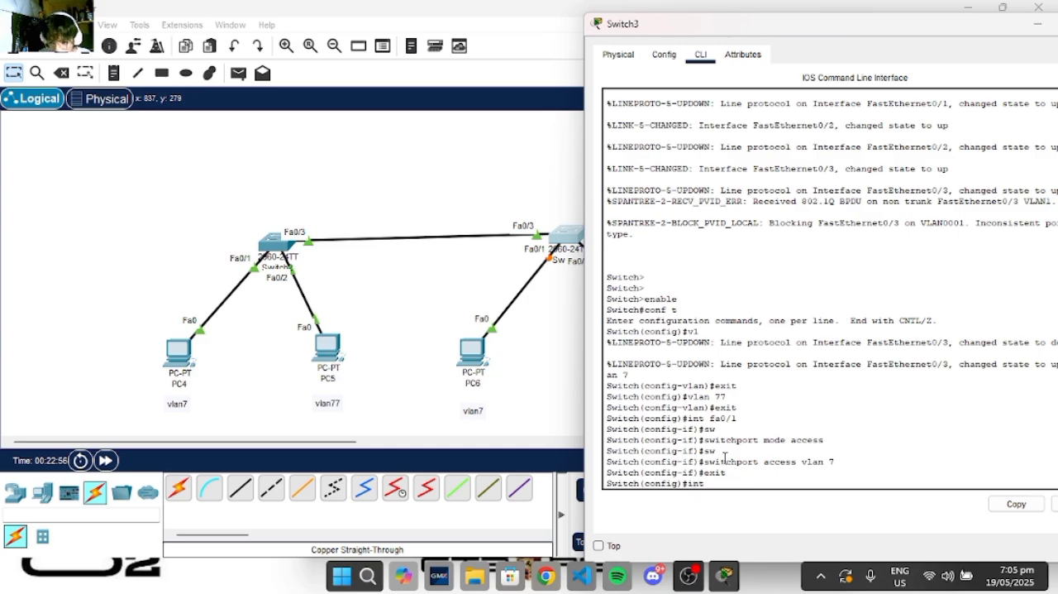
- Enter interface fa0/2 on Switch3 and set it to switchport mode access
{"action": "type", "text": "2"}
{"action": "key", "text": "Return"}
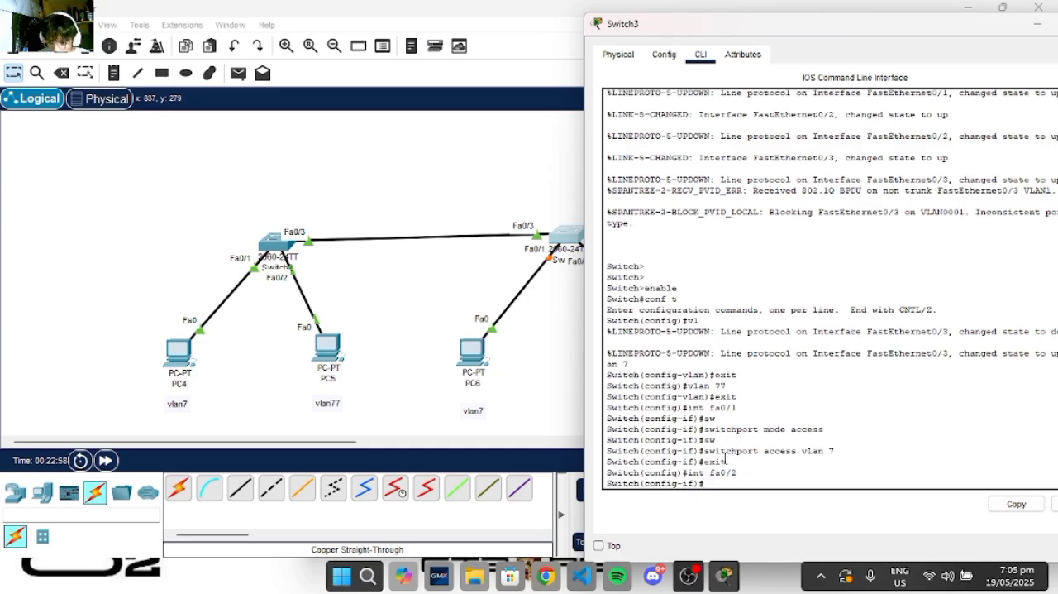
{"action": "type", "text": "sw"}
{"action": "key", "text": "Tab"}
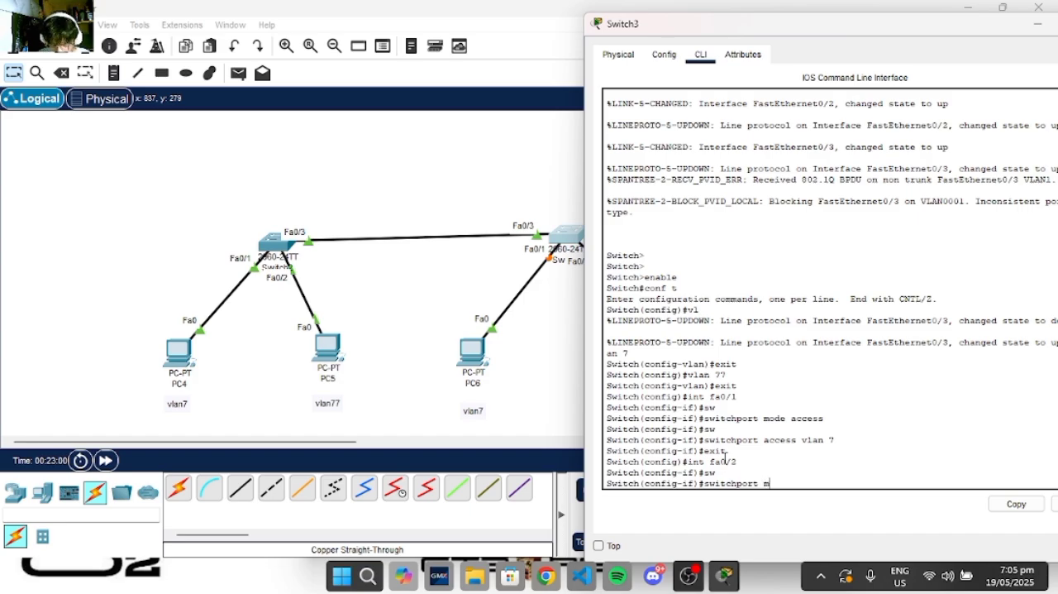
{"action": "type", "text": "mode access"}
{"action": "key", "text": "Return"}
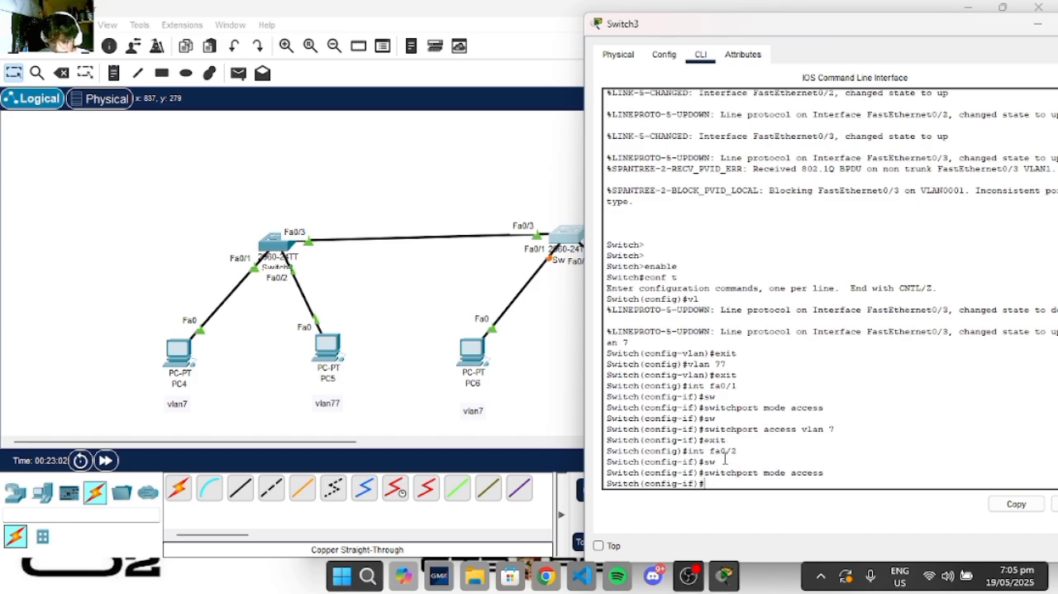
- Assign Switch3's fa0/2 to VLAN 77 with switchport access vlan 77 and exit interface configuration
{"action": "type", "text": "sw"}
{"action": "key", "text": "Tab"}
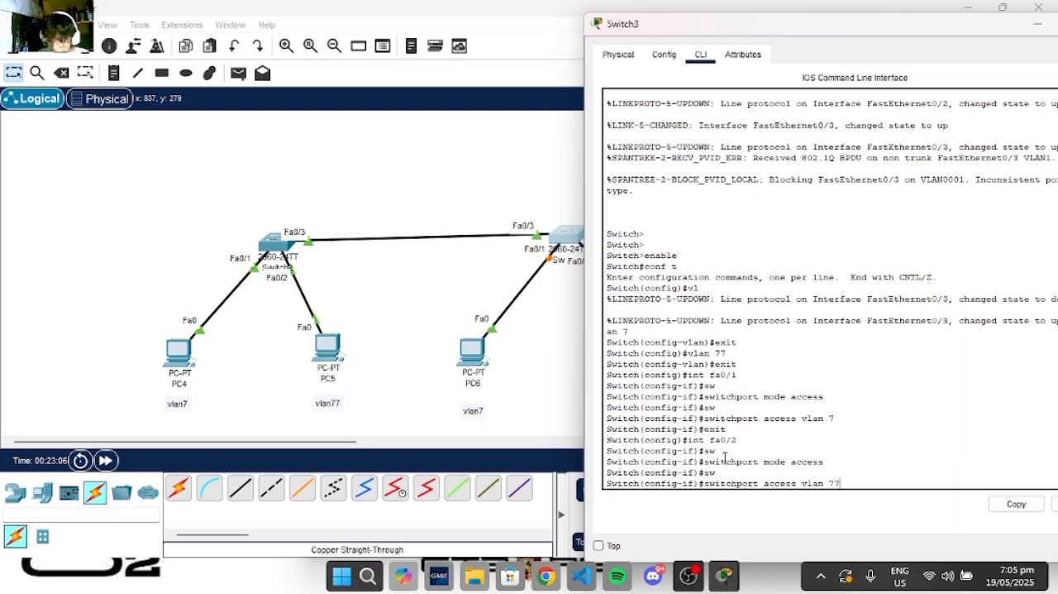
{"action": "key", "text": "Return"}
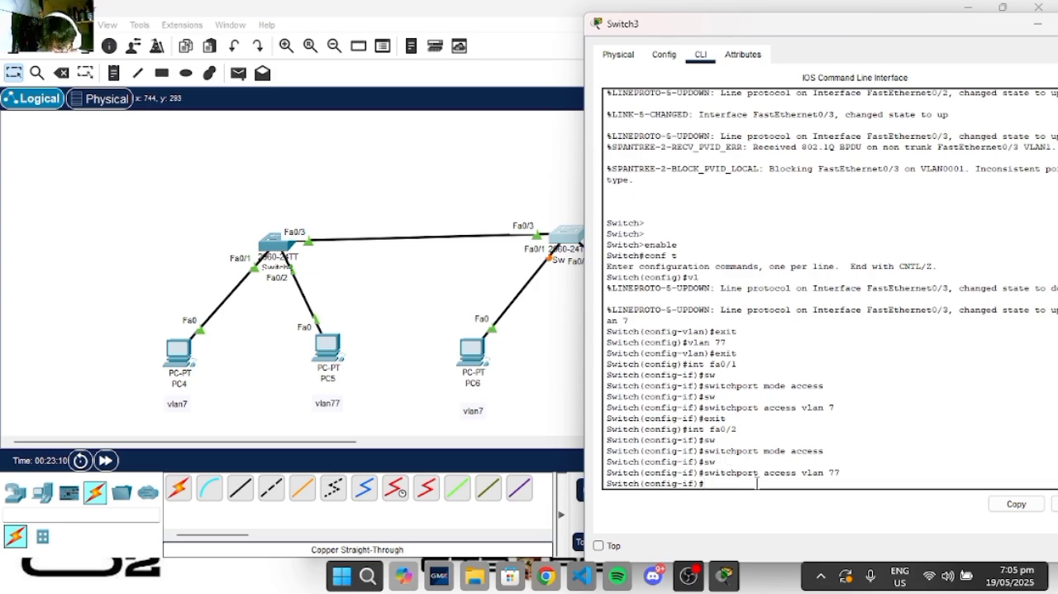
{"action": "type", "text": "exit"}
{"action": "key", "text": "Return"}
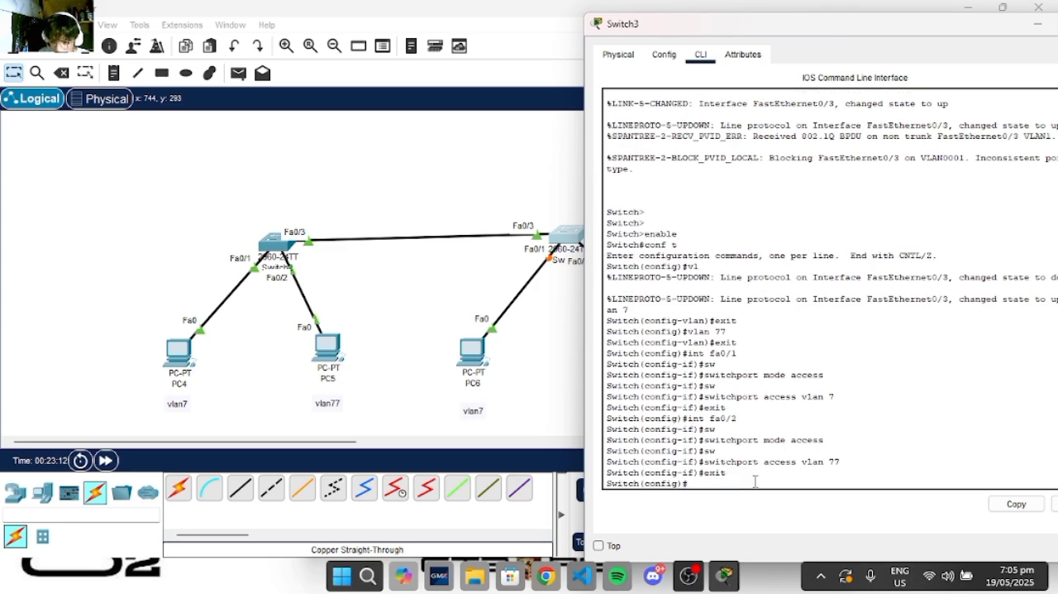
- Configure Switch3's fa0/3 with switchport mode trunk and exit interface configuration
{"action": "type", "text": "int fa0/"}
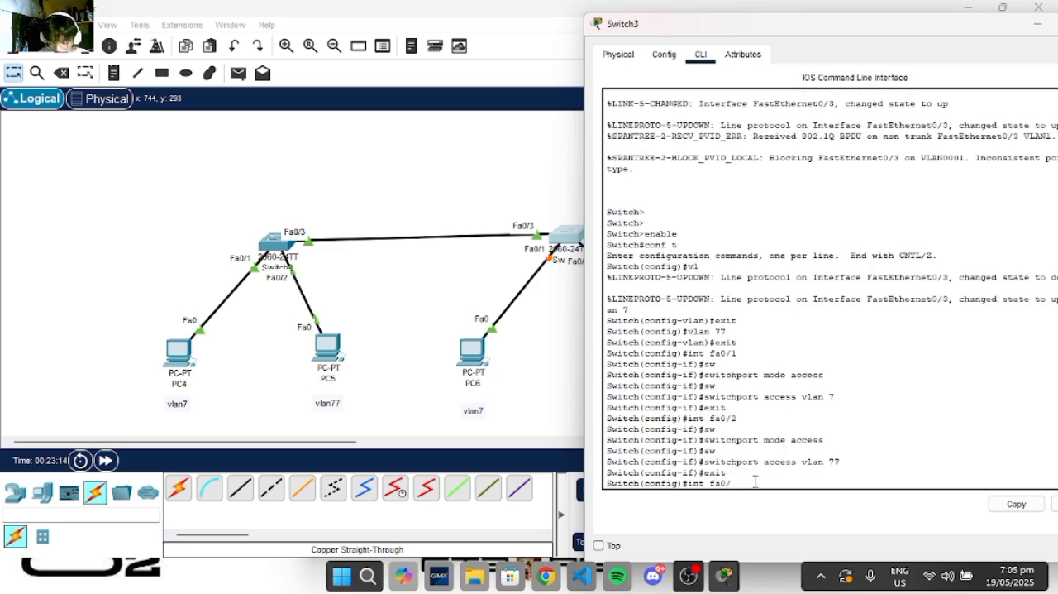
{"action": "type", "text": "3"}
{"action": "key", "text": "Return"}
{"action": "type", "text": "sw"}
{"action": "key", "text": "Tab"}
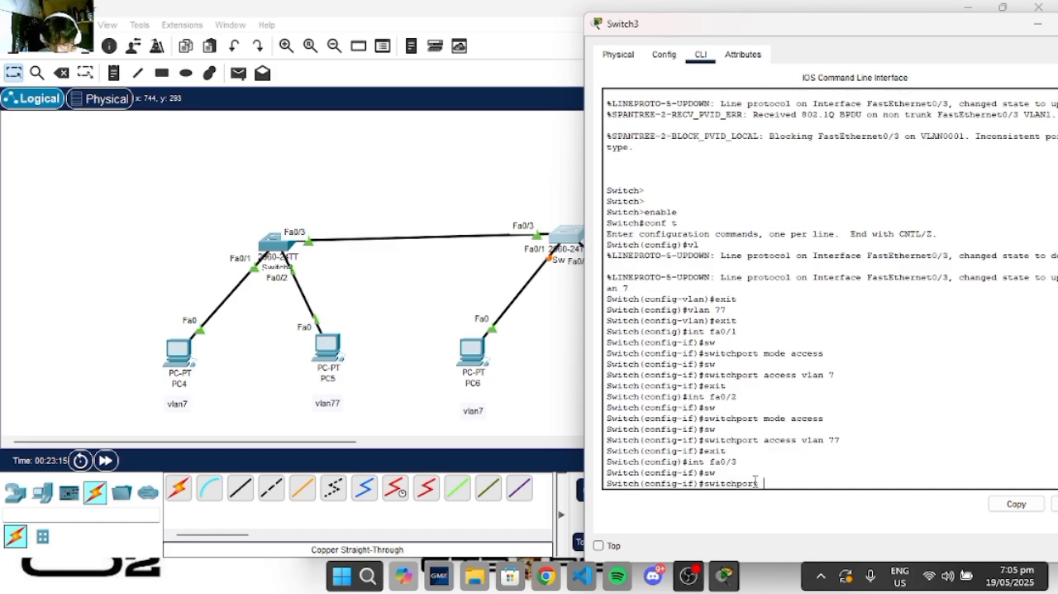
{"action": "type", "text": "mode tru"}
{"action": "key", "text": "Tab"}
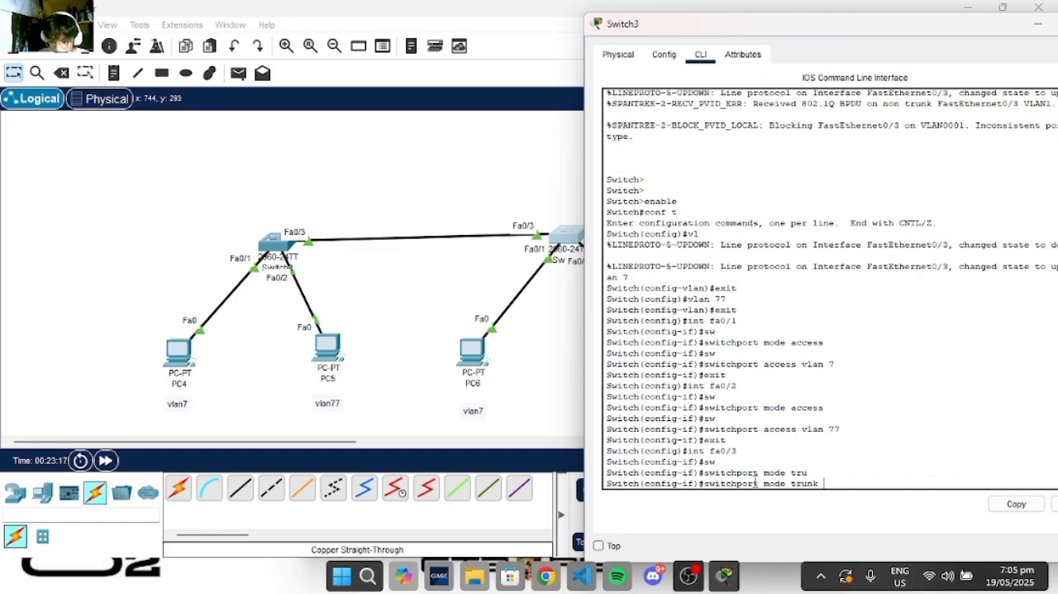
{"action": "key", "text": "Return"}
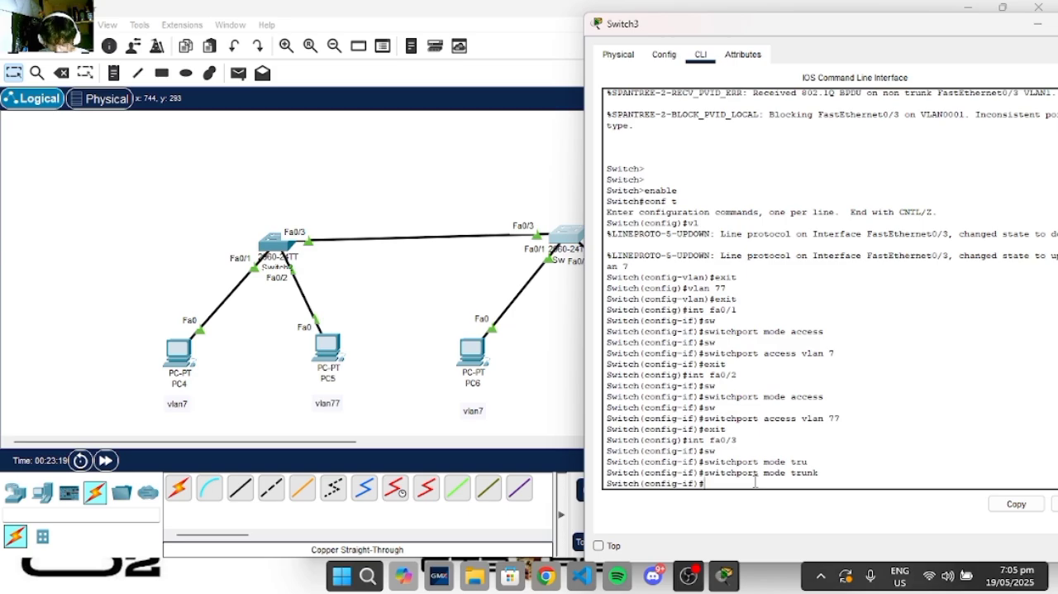
{"action": "type", "text": "exit"}
{"action": "key", "text": "Return"}
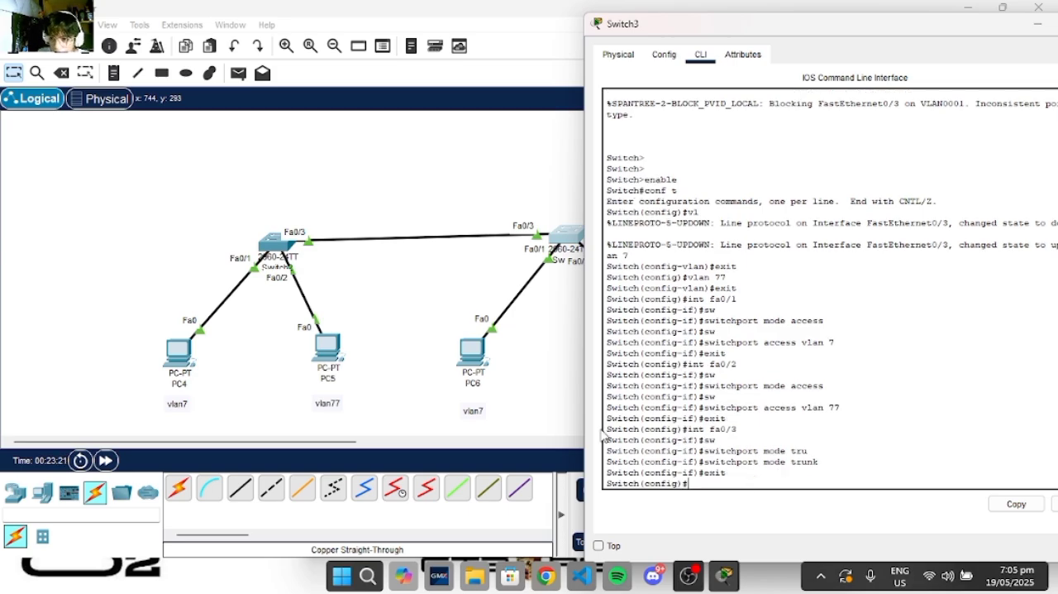
- Minimize Switch3's window and fast-forward the simulation time to bring up the switch links
{"action": "left_click_drag", "start_coordinate": [834, 34], "coordinate": [661, 46]}
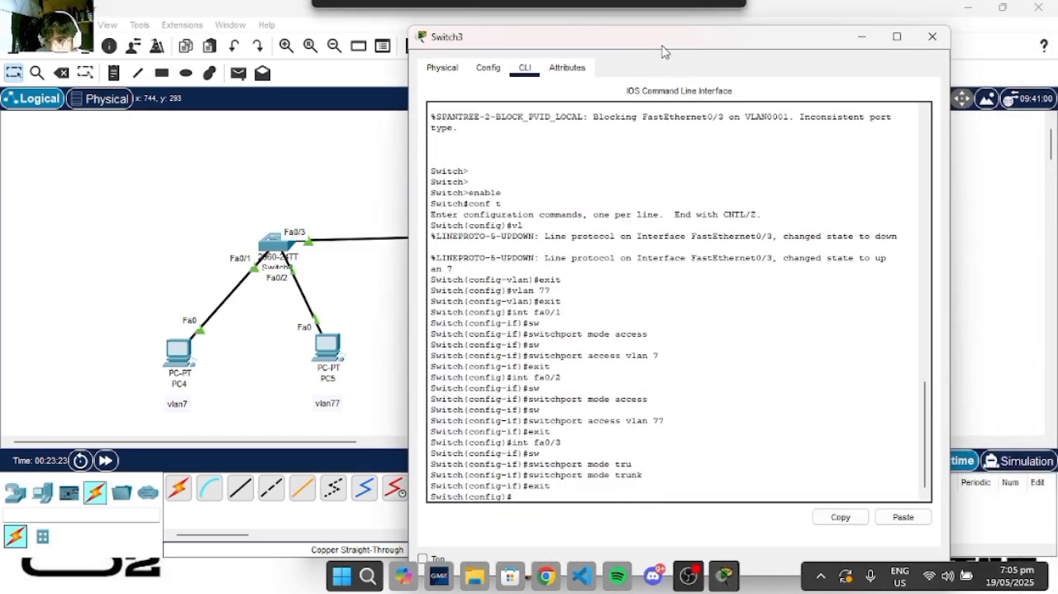
{"action": "left_click", "coordinate": [858, 38]}
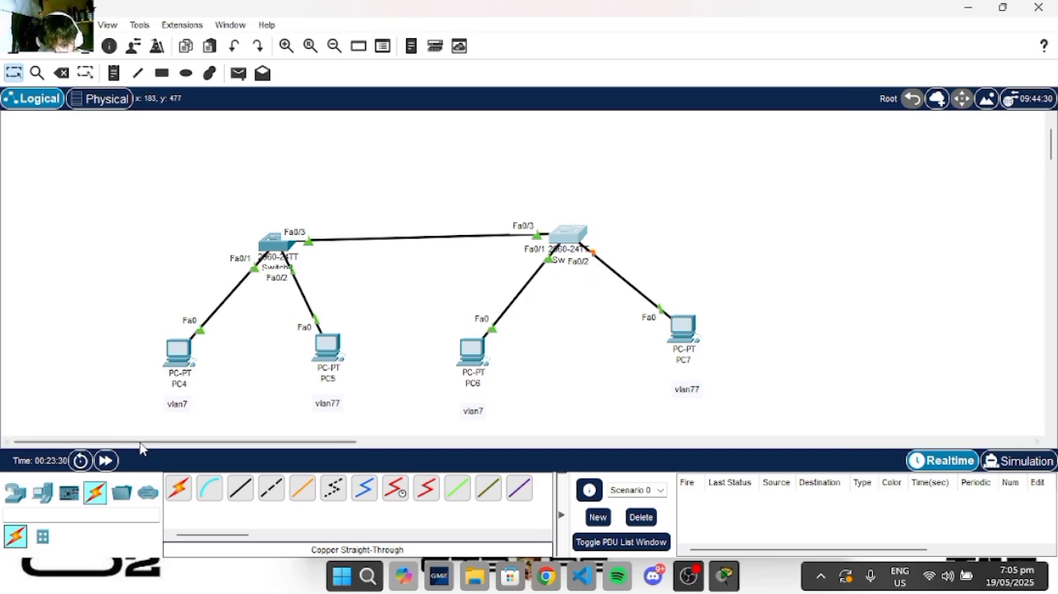
{"action": "left_click", "coordinate": [108, 463]}
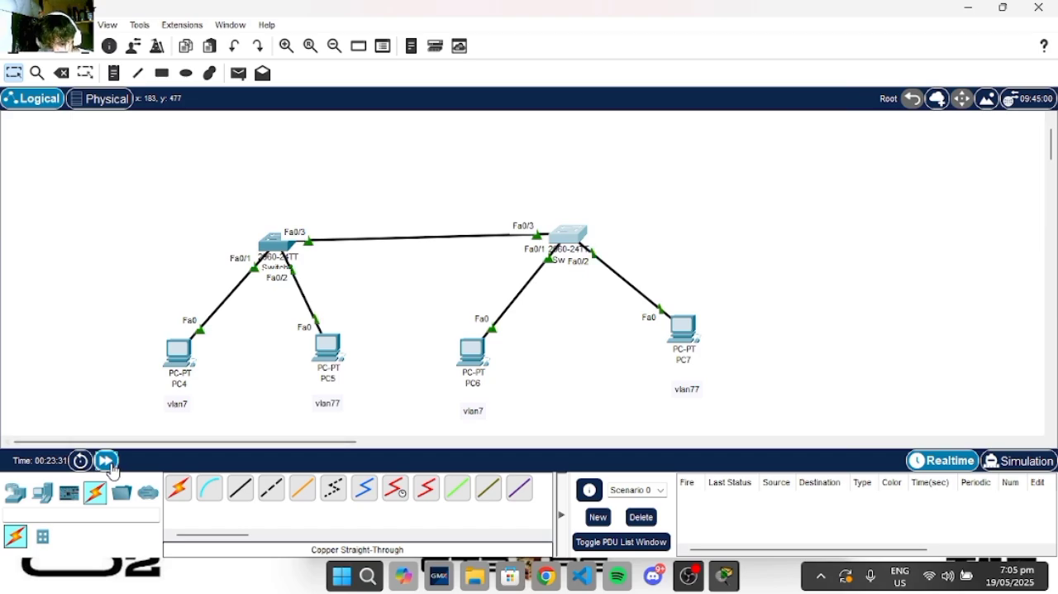
{"action": "left_click", "coordinate": [107, 461]}
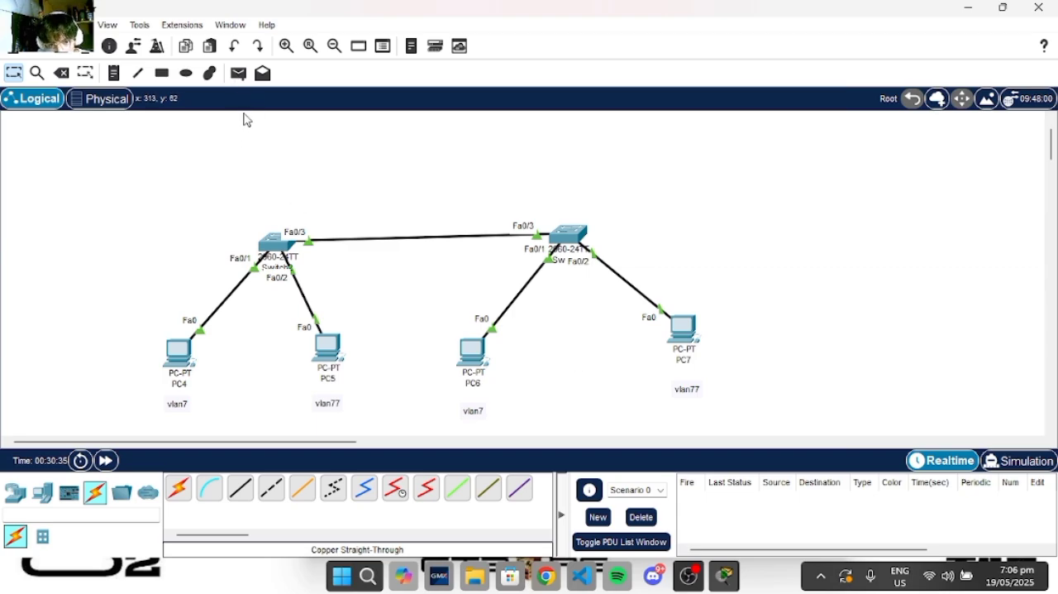
- Test connectivity within each VLAN by sending a simple PDU from PC4 to PC6 and from PC5 to PC7
{"action": "left_click", "coordinate": [239, 83]}
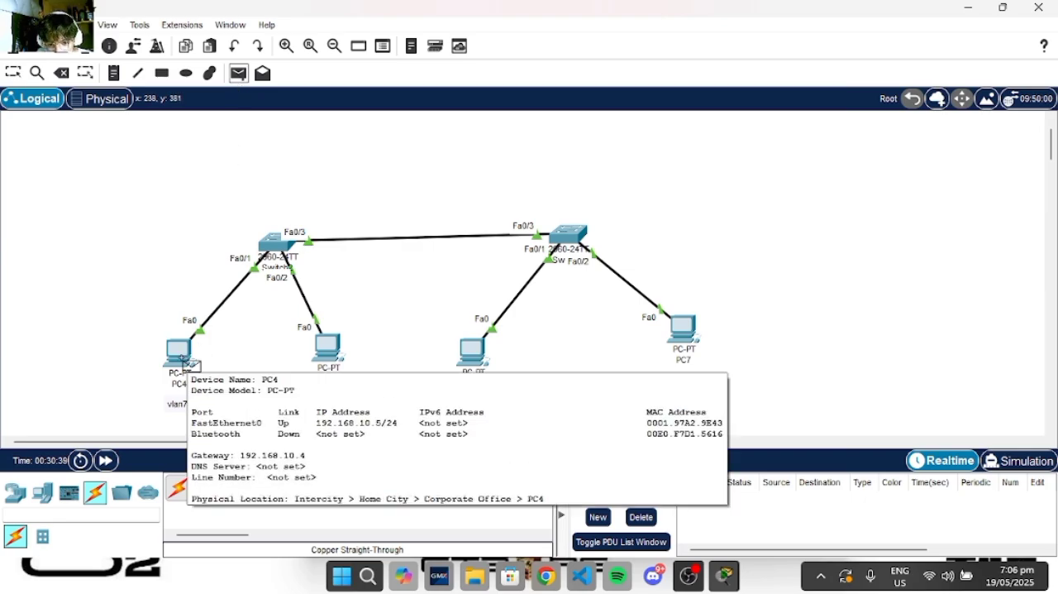
{"action": "left_click", "coordinate": [186, 362]}
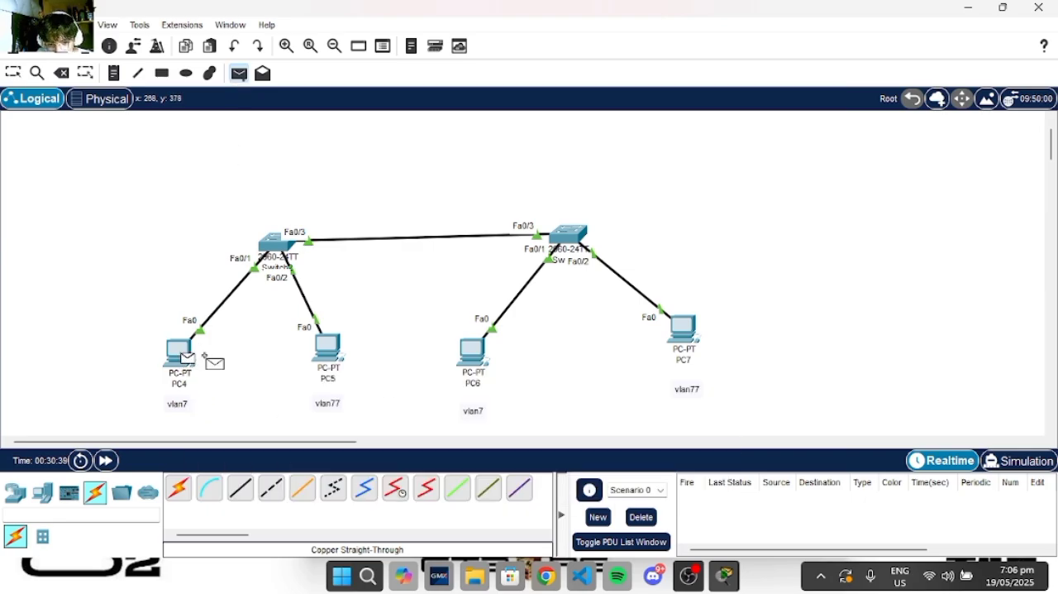
{"action": "left_click", "coordinate": [490, 353]}
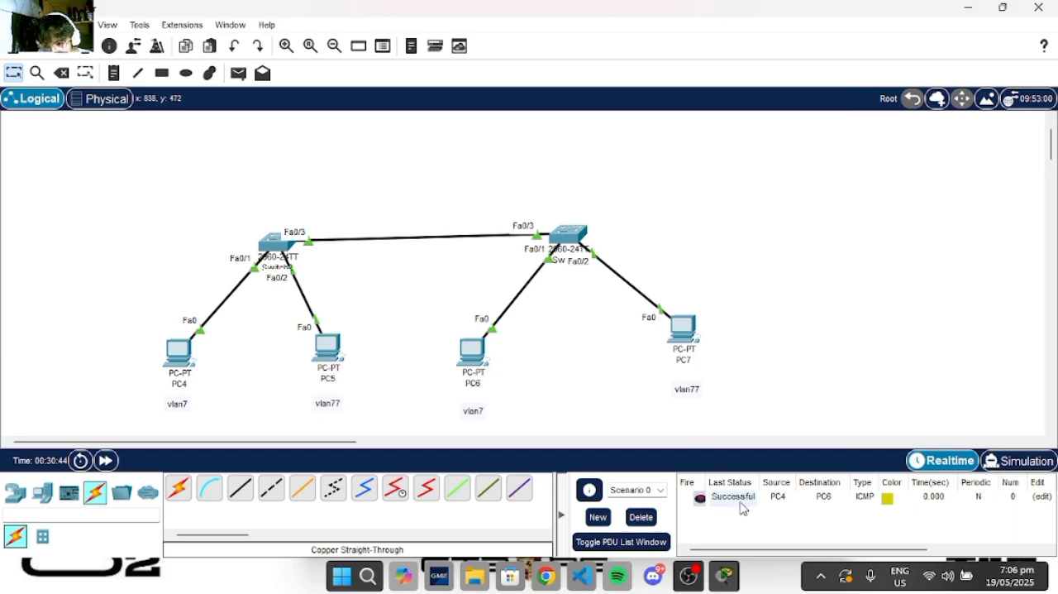
{"action": "left_click", "coordinate": [239, 74]}
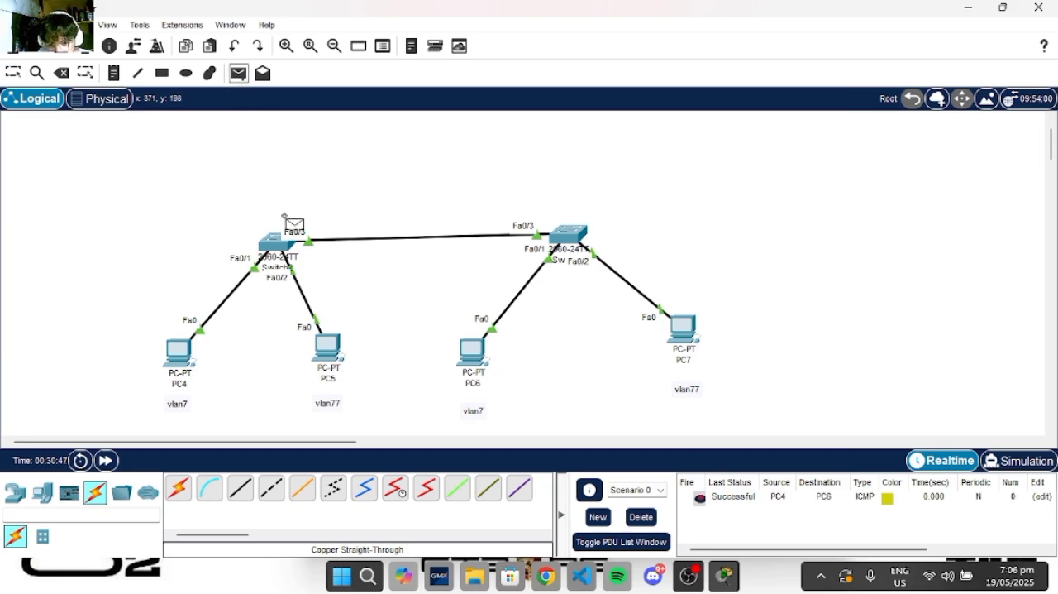
{"action": "left_click", "coordinate": [335, 351]}
{"action": "left_click", "coordinate": [688, 341]}
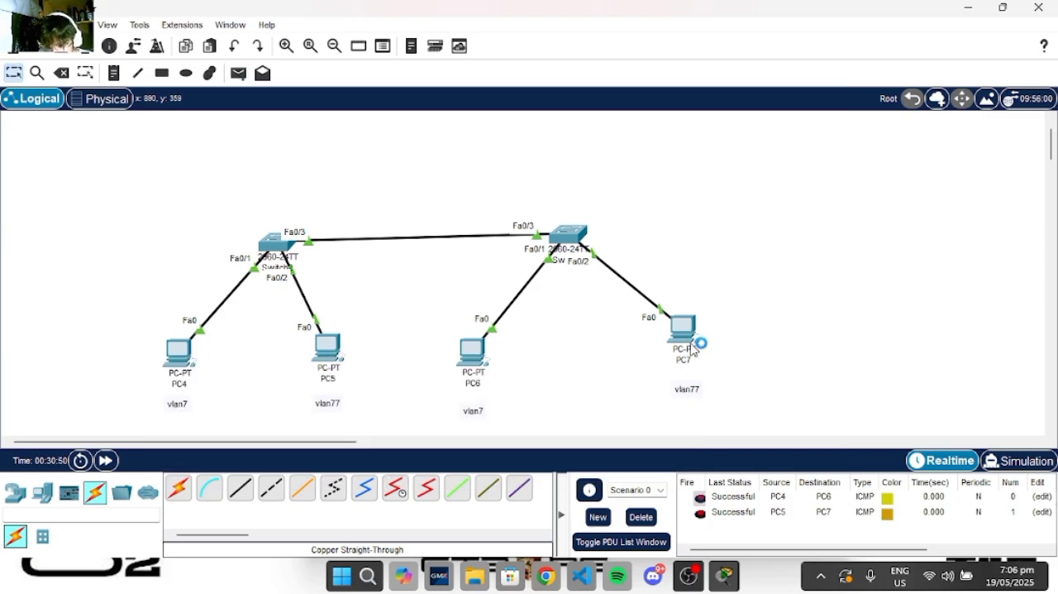
- Delete the scenario's PDUs and test communication between VLANs with a simple PDU from PC4 to PC7
{"action": "left_click", "coordinate": [642, 516]}
{"action": "left_click", "coordinate": [239, 74]}
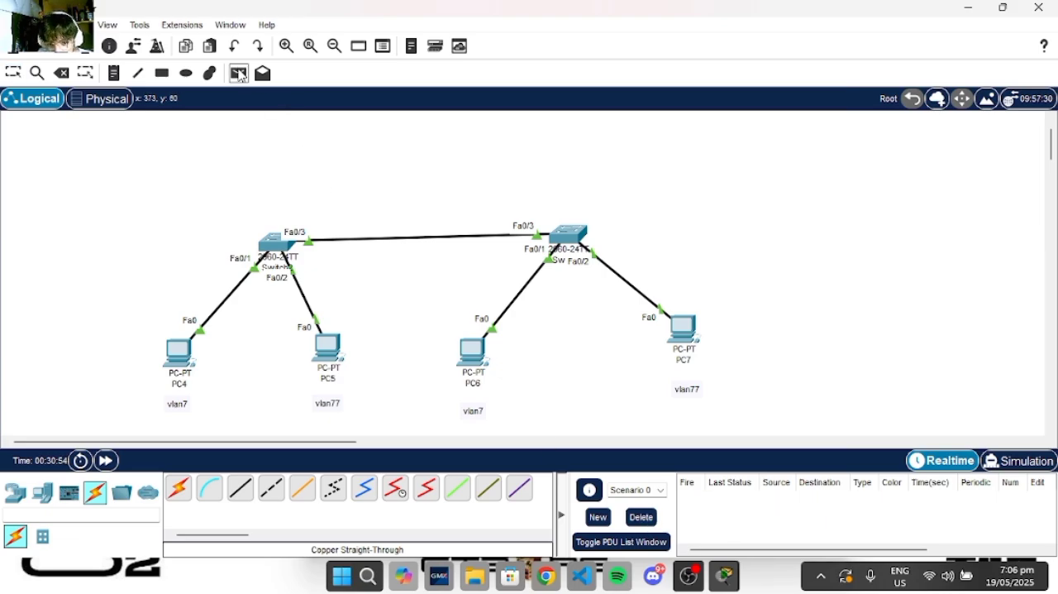
{"action": "left_click", "coordinate": [185, 362]}
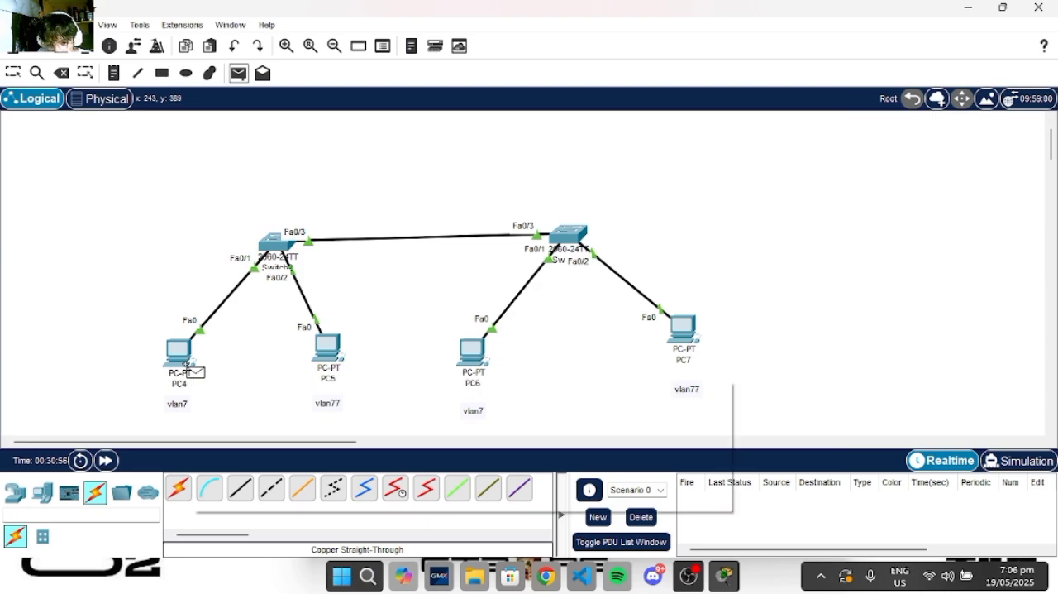
{"action": "left_click", "coordinate": [692, 336]}
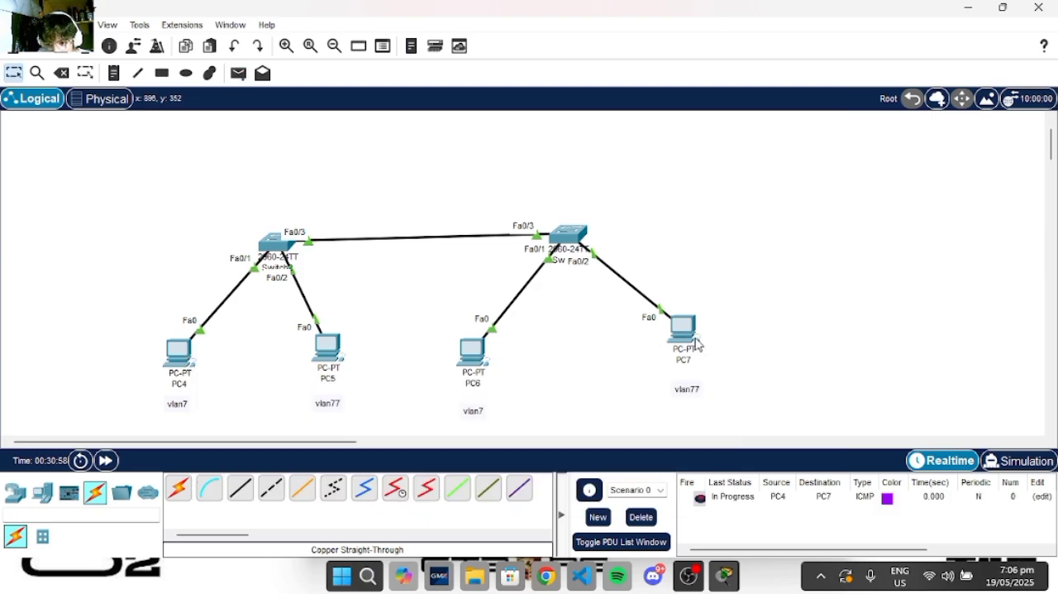
- Clear the PDU list and check the default gateway in PC7's IP configuration, then minimize its window
{"action": "left_click", "coordinate": [641, 517]}
{"action": "left_click", "coordinate": [688, 339]}
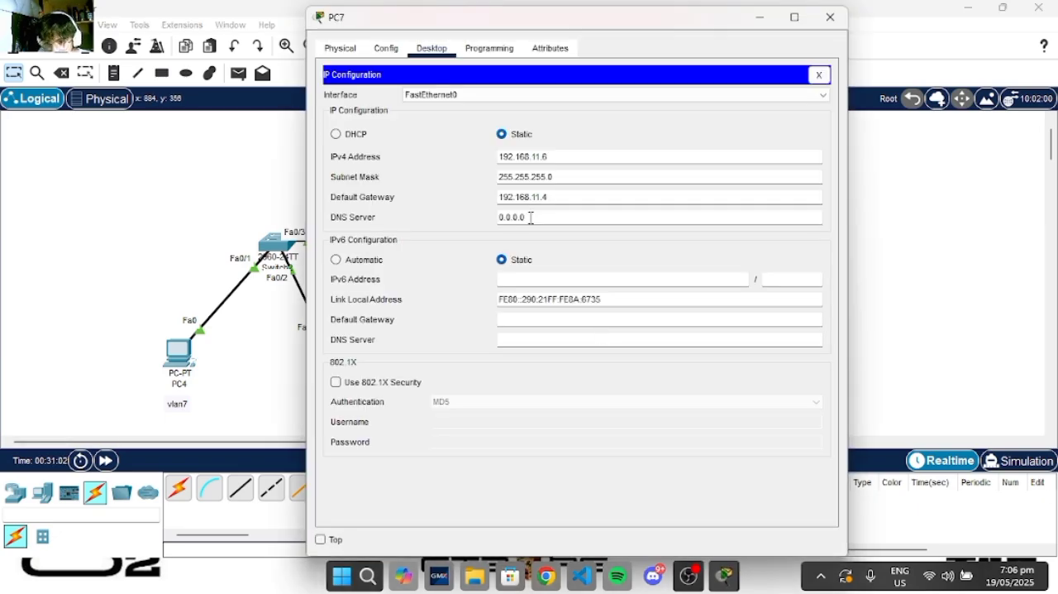
{"action": "left_click_drag", "start_coordinate": [559, 195], "coordinate": [462, 196]}
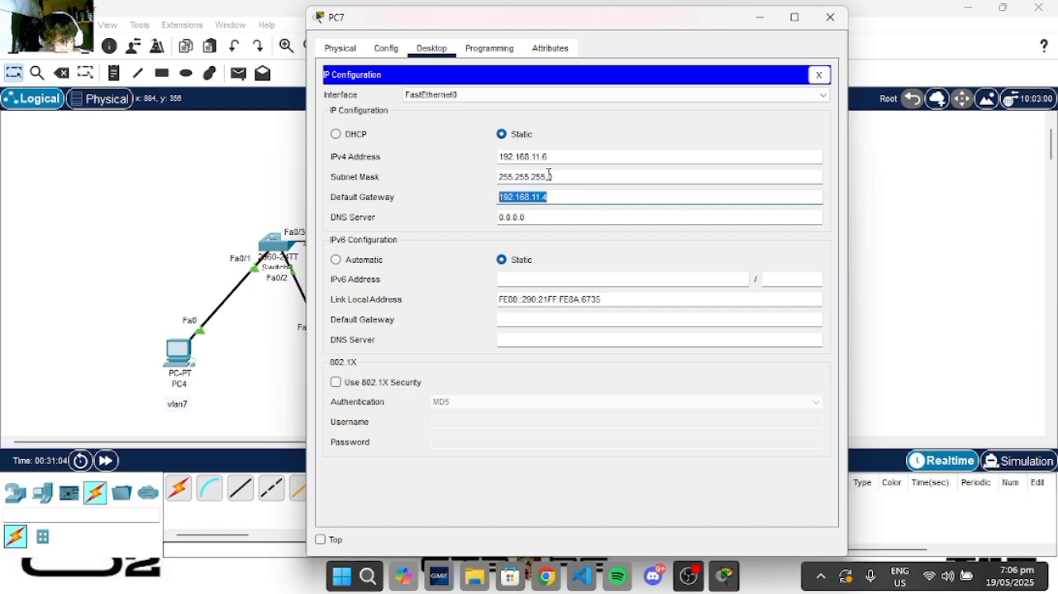
{"action": "left_click", "coordinate": [760, 17]}
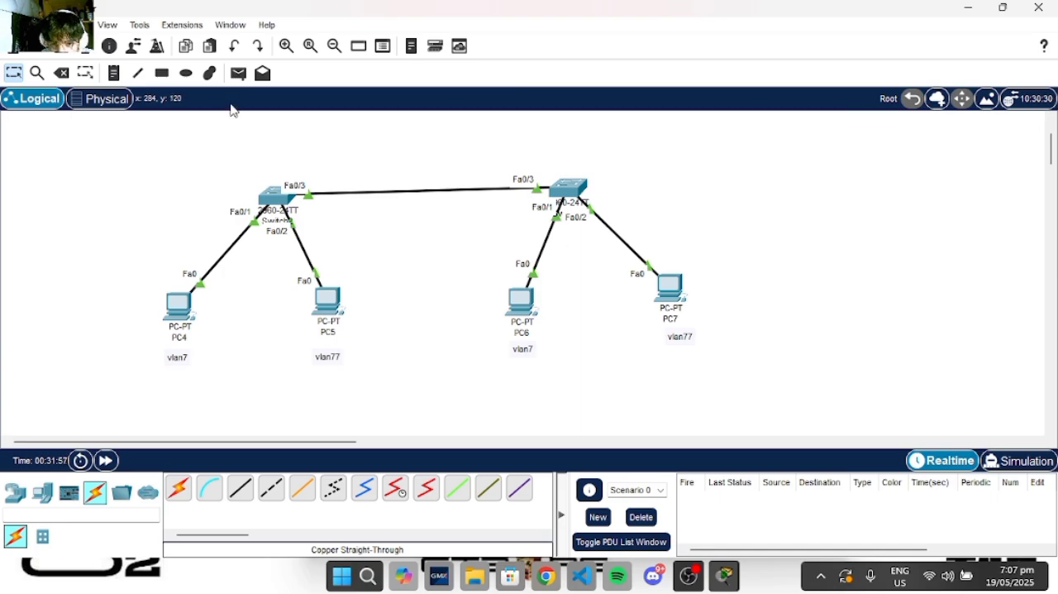
- Send another simple PDU from PC4 to PC7 and review PC7's IP configuration before minimizing its window
{"action": "left_click", "coordinate": [243, 80]}
{"action": "left_click", "coordinate": [186, 307]}
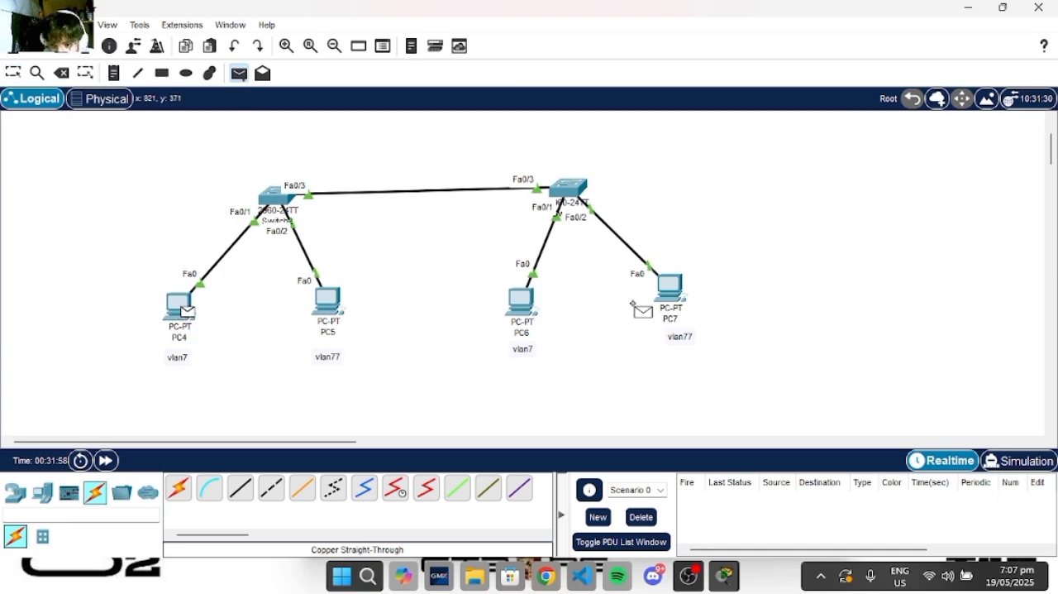
{"action": "left_click", "coordinate": [680, 303]}
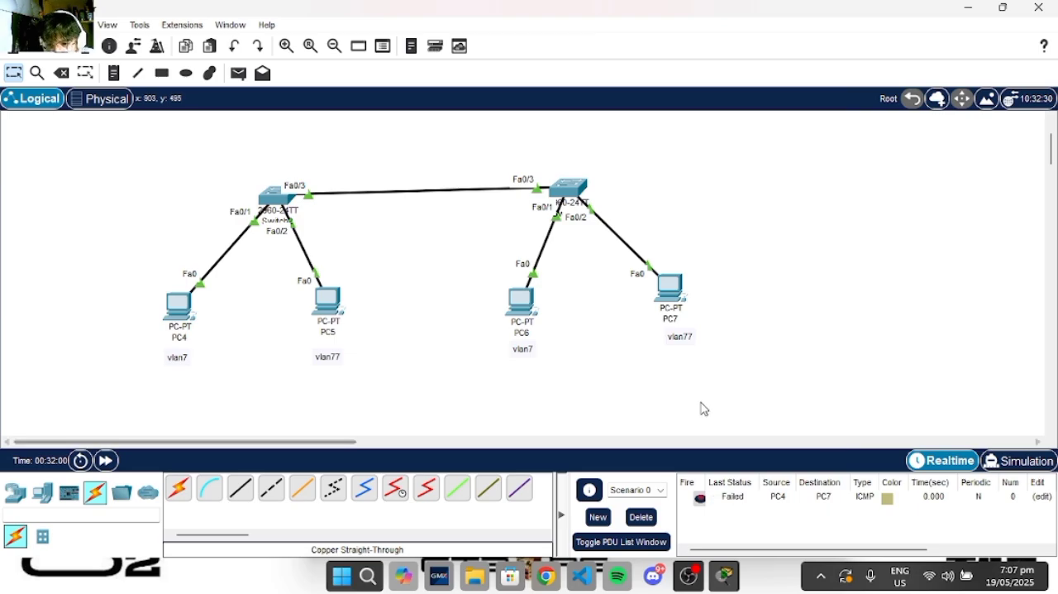
{"action": "left_click", "coordinate": [679, 307]}
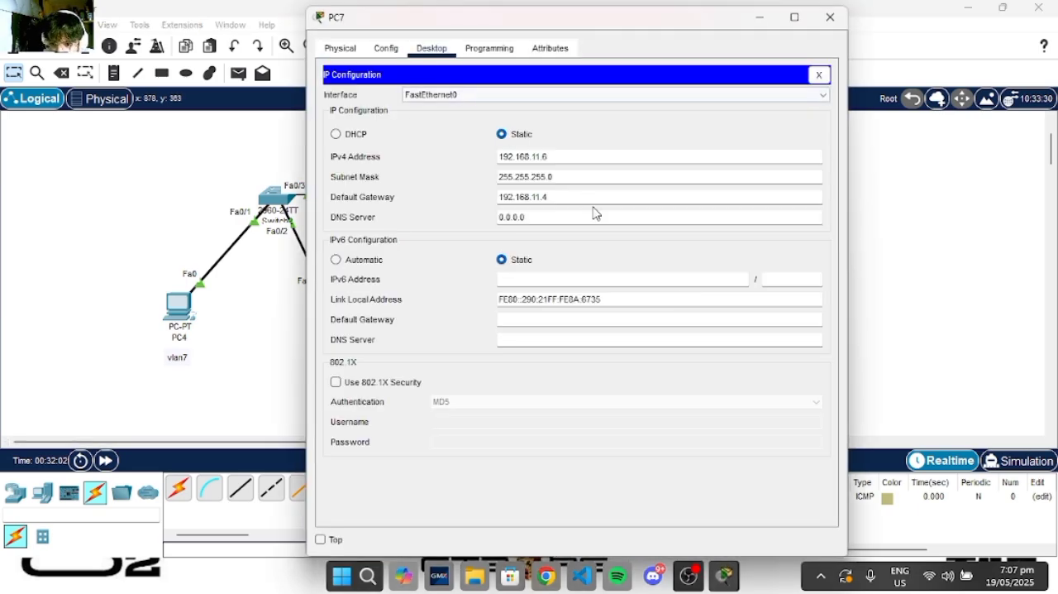
{"action": "left_click_drag", "start_coordinate": [562, 197], "coordinate": [630, 152]}
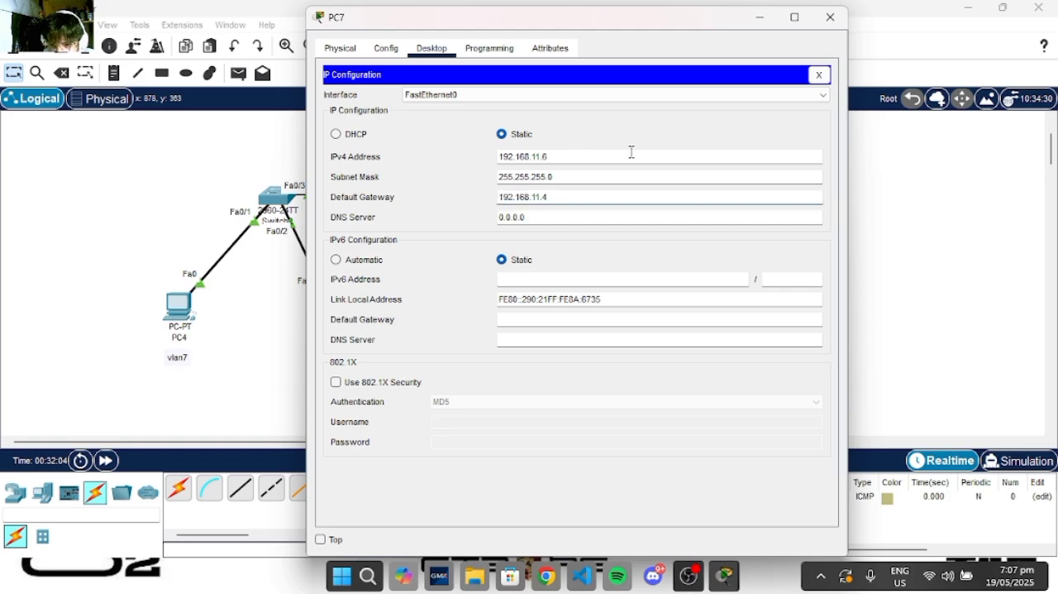
{"action": "left_click", "coordinate": [760, 17]}
- Move the switch connected to PC6 and PC7 so that it sits centred above those two PCs
{"action": "scroll", "coordinate": [529, 258], "scroll_direction": "up", "scroll_amount": 2}
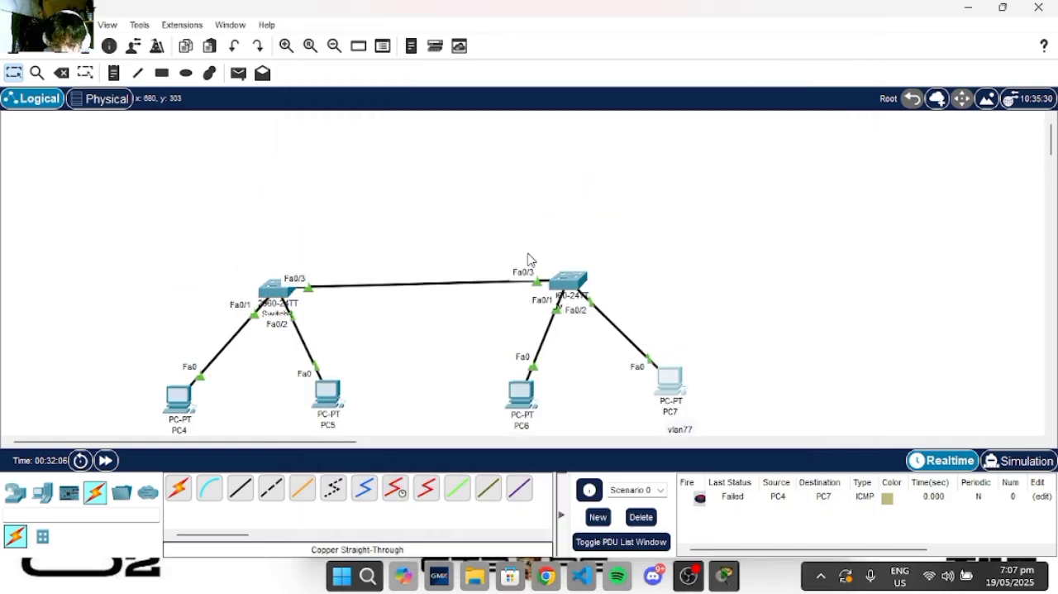
{"action": "scroll", "coordinate": [529, 259], "scroll_direction": "down", "scroll_amount": 3}
{"action": "scroll", "coordinate": [529, 259], "scroll_direction": "up", "scroll_amount": 3}
{"action": "scroll", "coordinate": [529, 258], "scroll_direction": "down", "scroll_amount": 1}
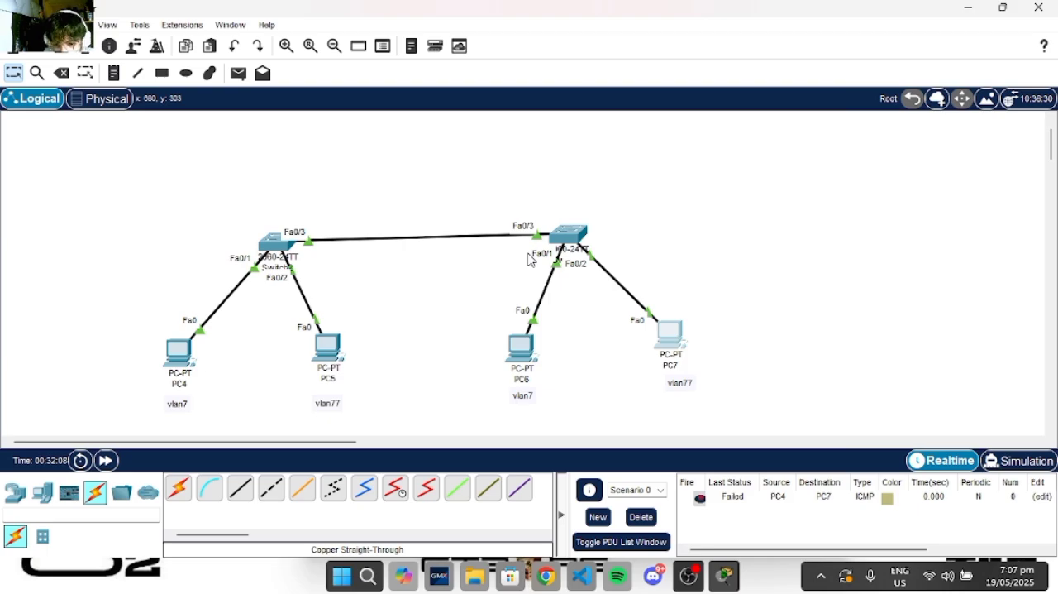
{"action": "left_click_drag", "start_coordinate": [577, 238], "coordinate": [611, 252]}
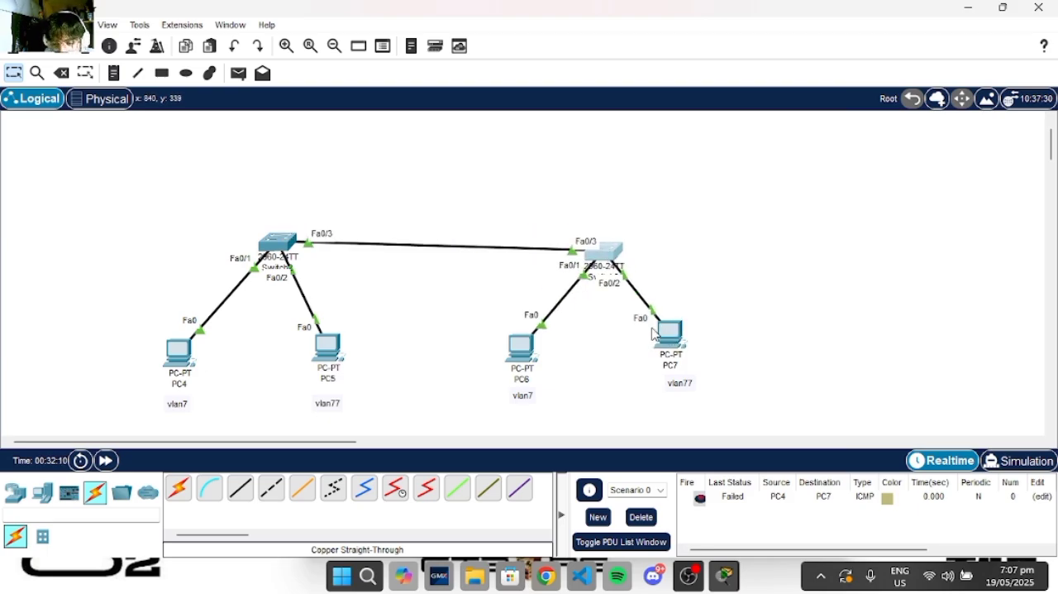
- Add a generic PT-Router to the workspace above and to the left of the switch serving PC4 and PC5
{"action": "left_click", "coordinate": [119, 498]}
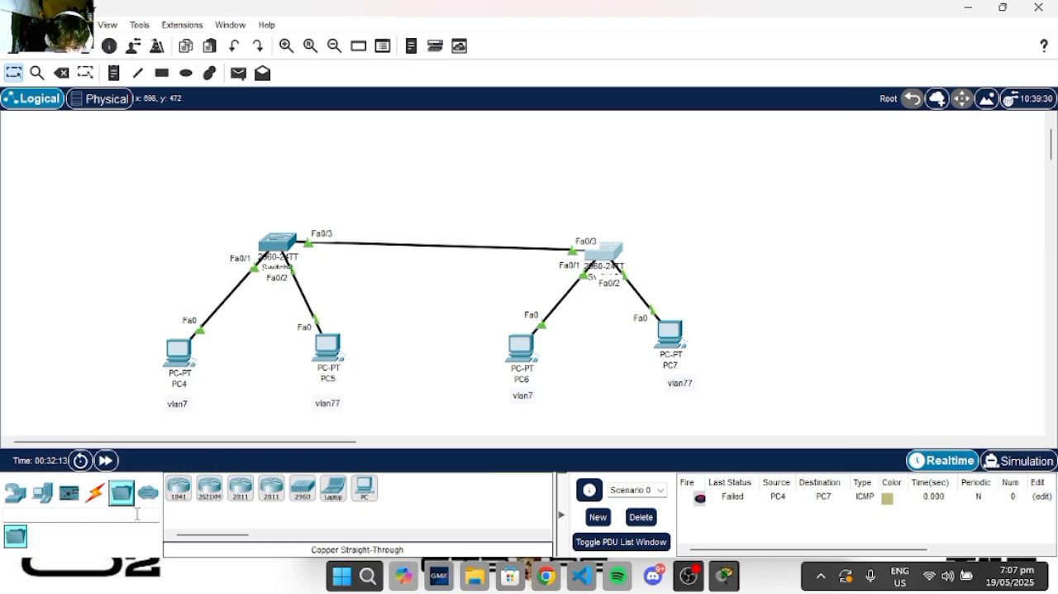
{"action": "left_click", "coordinate": [46, 497]}
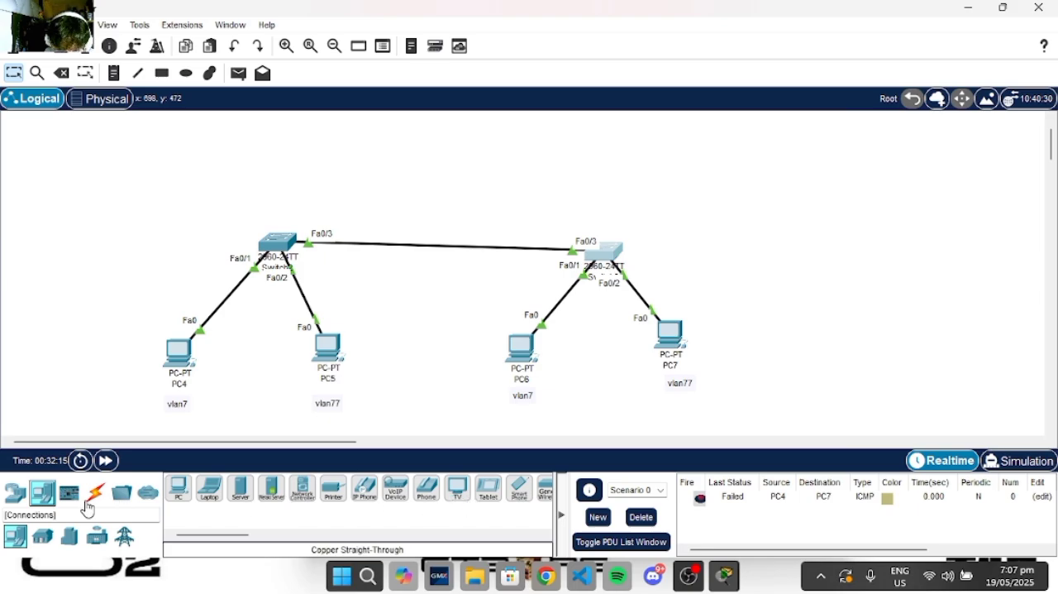
{"action": "left_click", "coordinate": [14, 494]}
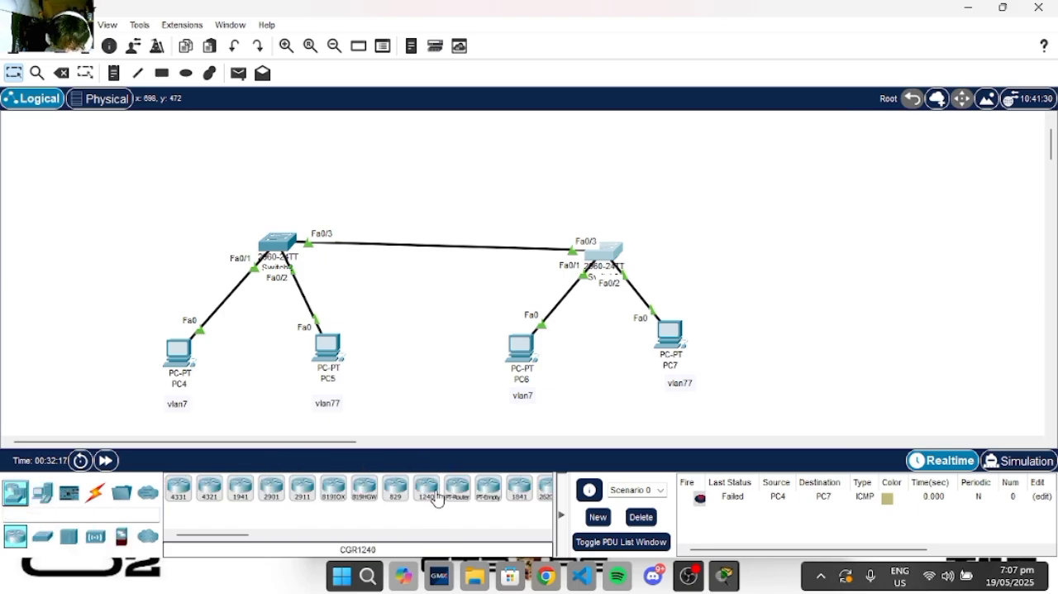
{"action": "left_click_drag", "start_coordinate": [457, 489], "coordinate": [423, 434]}
{"action": "left_click_drag", "start_coordinate": [261, 237], "coordinate": [147, 153]}
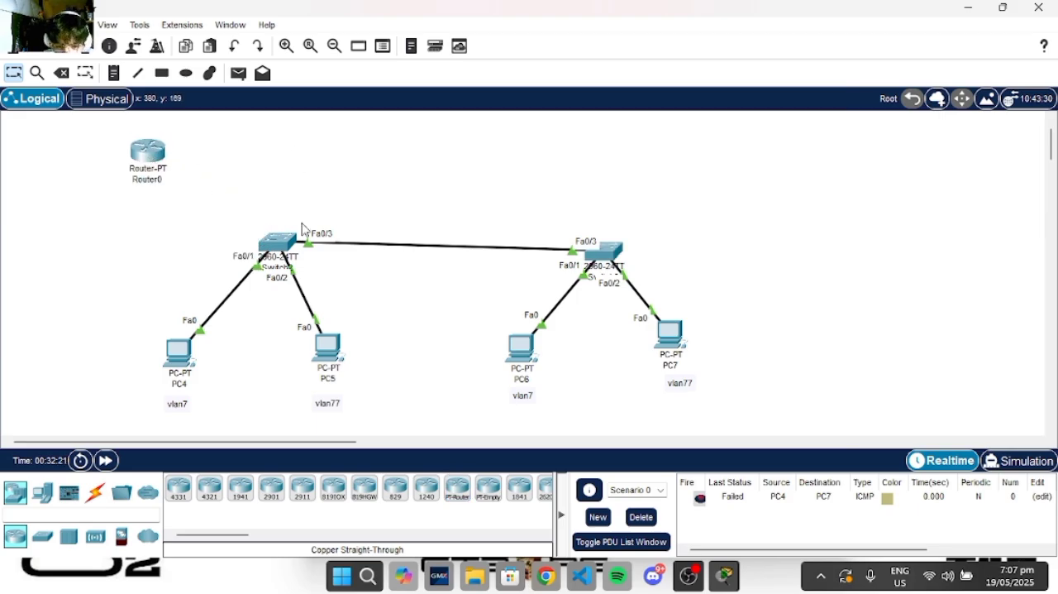
- Connect FastEthernet0/4 of the switch serving PC4 and PC5 to the router's FastEthernet0/0 with a copper straight-through cable
{"action": "left_click", "coordinate": [95, 492]}
{"action": "left_click", "coordinate": [271, 487]}
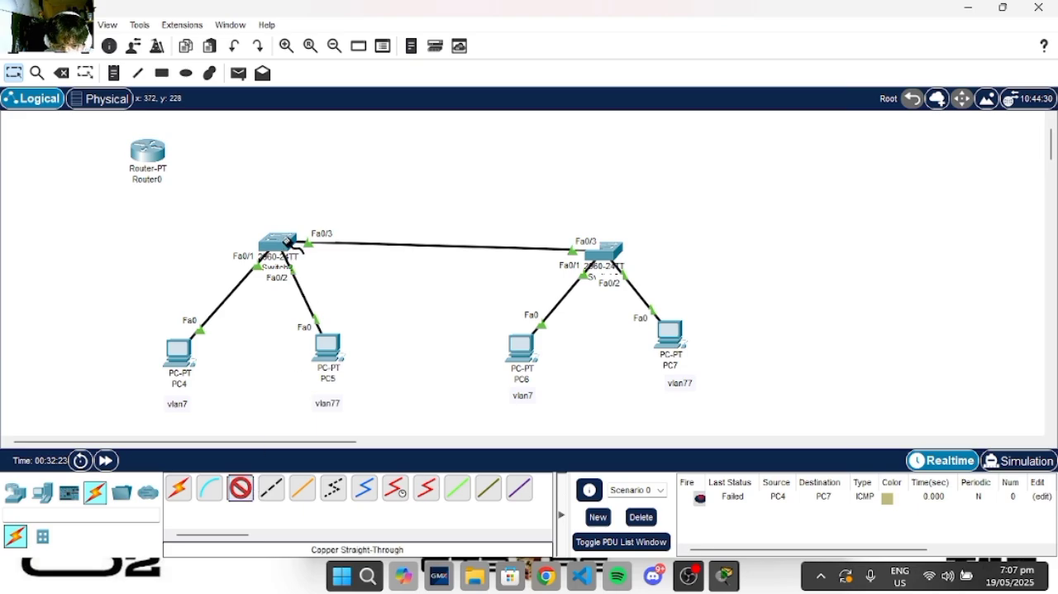
{"action": "left_click", "coordinate": [291, 244]}
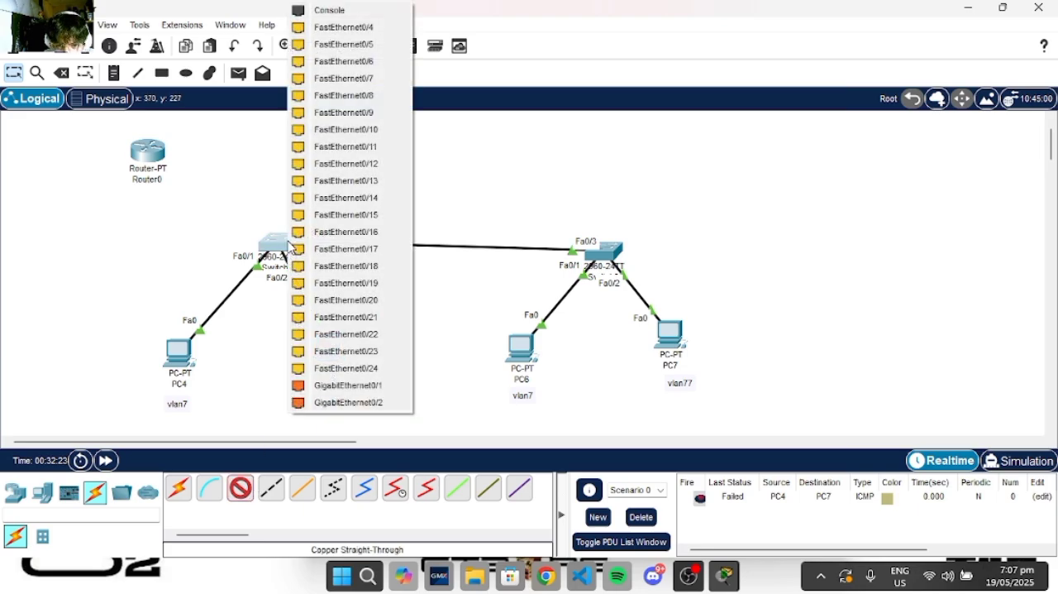
{"action": "left_click", "coordinate": [381, 34]}
{"action": "left_click", "coordinate": [142, 153]}
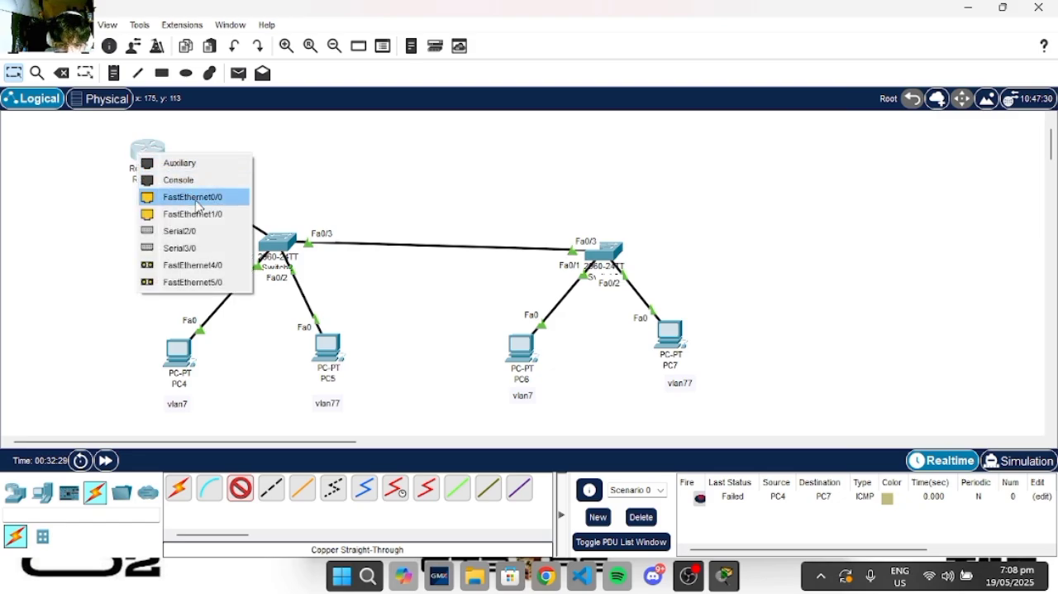
{"action": "left_click", "coordinate": [197, 205]}
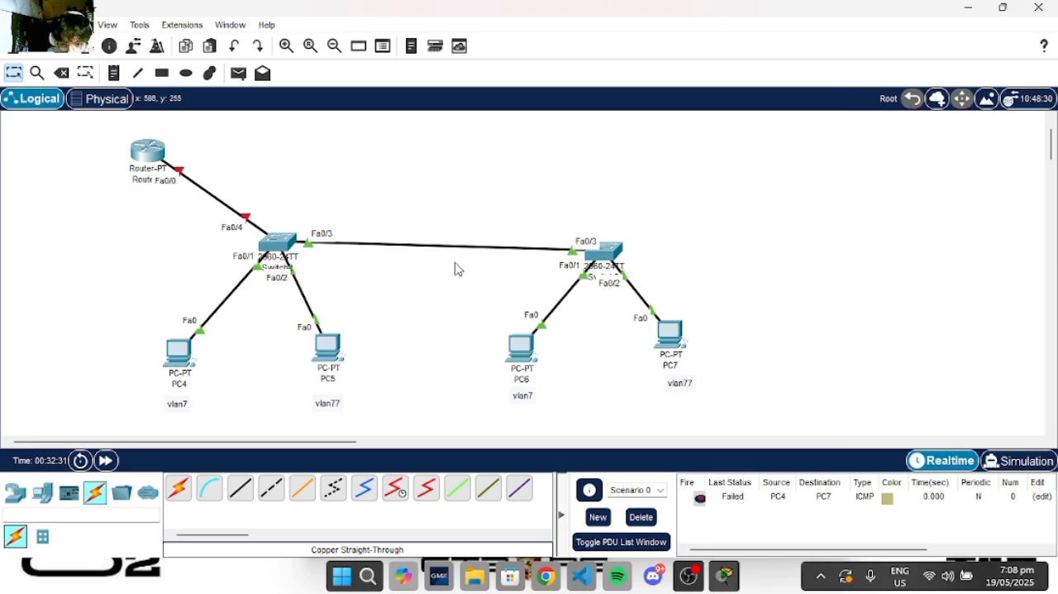
{"action": "scroll", "coordinate": [455, 267], "scroll_direction": "down", "scroll_amount": 2}
{"action": "scroll", "coordinate": [457, 267], "scroll_direction": "up", "scroll_amount": 2}
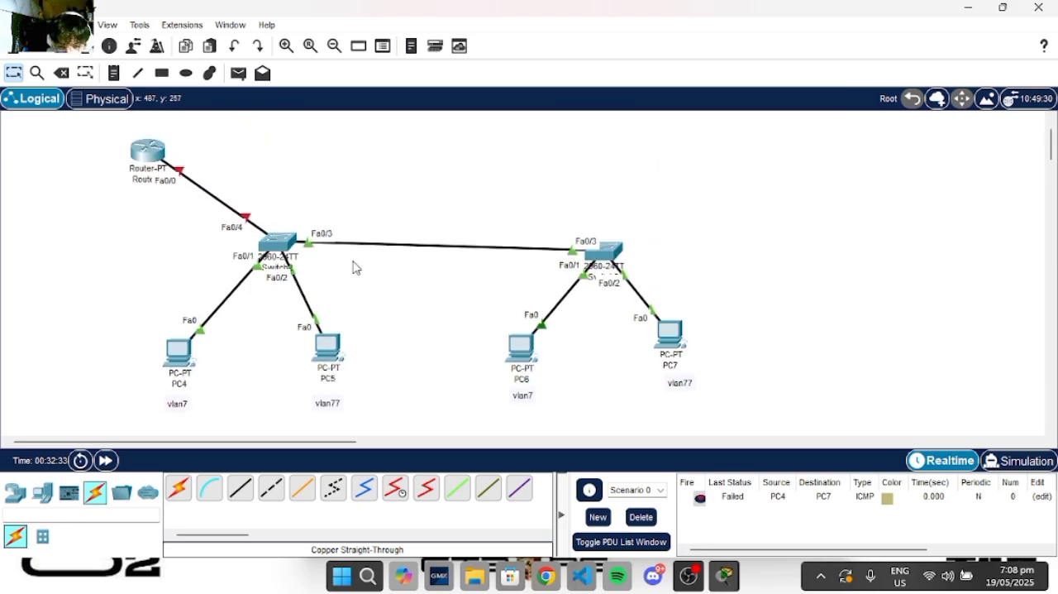
- Open the command line of the switch linked to the router and enter global configuration mode with enable and conf t
{"action": "left_click", "coordinate": [279, 244]}
{"action": "left_click", "coordinate": [659, 463]}
{"action": "key", "text": "Return"}
{"action": "key", "text": "Return"}
{"action": "key", "text": "Return"}
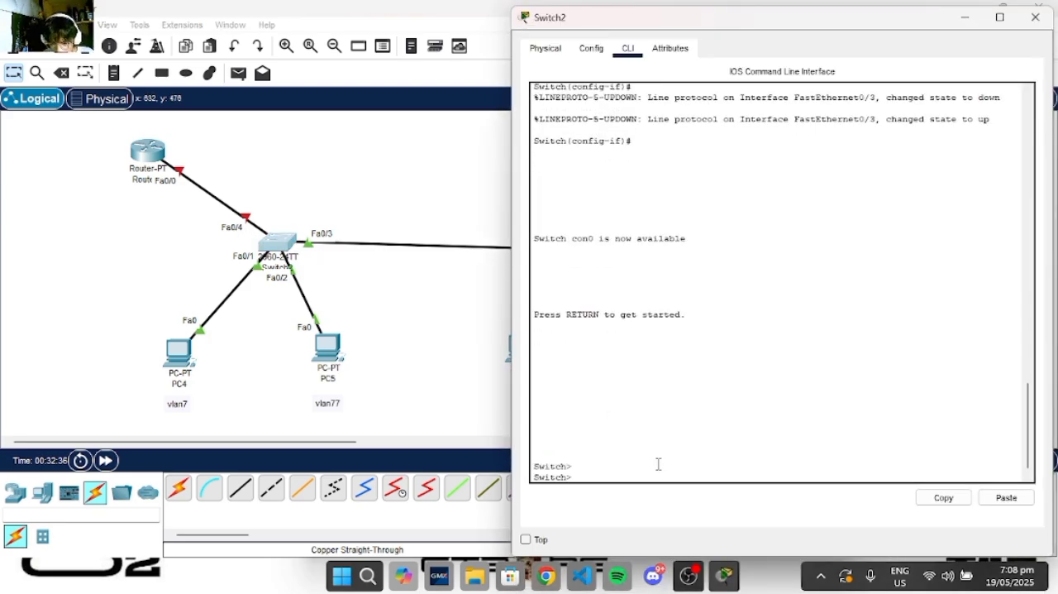
{"action": "type", "text": "enable"}
{"action": "key", "text": "Return"}
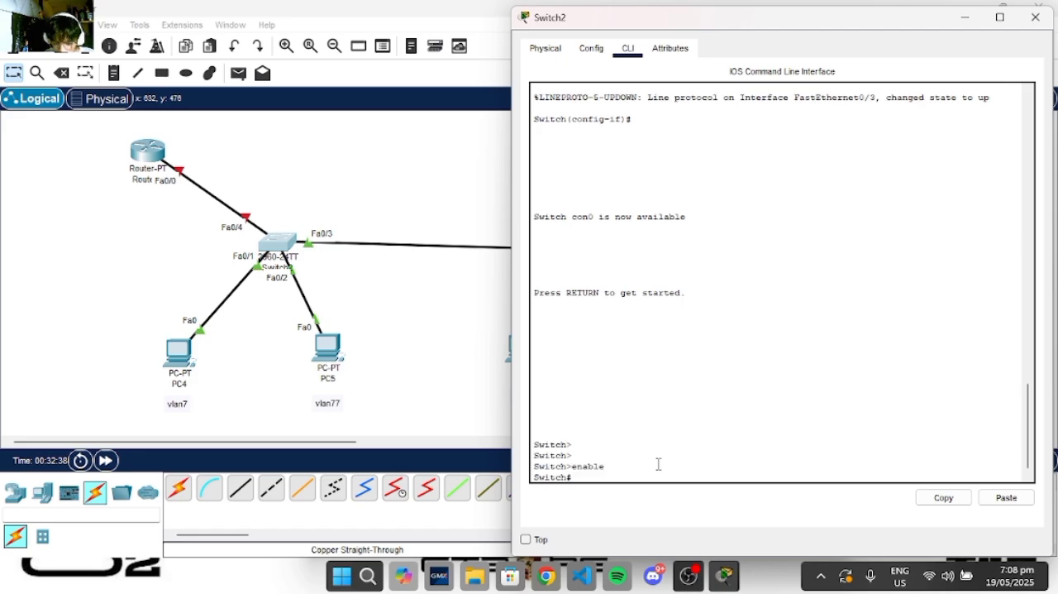
{"action": "type", "text": "conf t"}
{"action": "key", "text": "Return"}
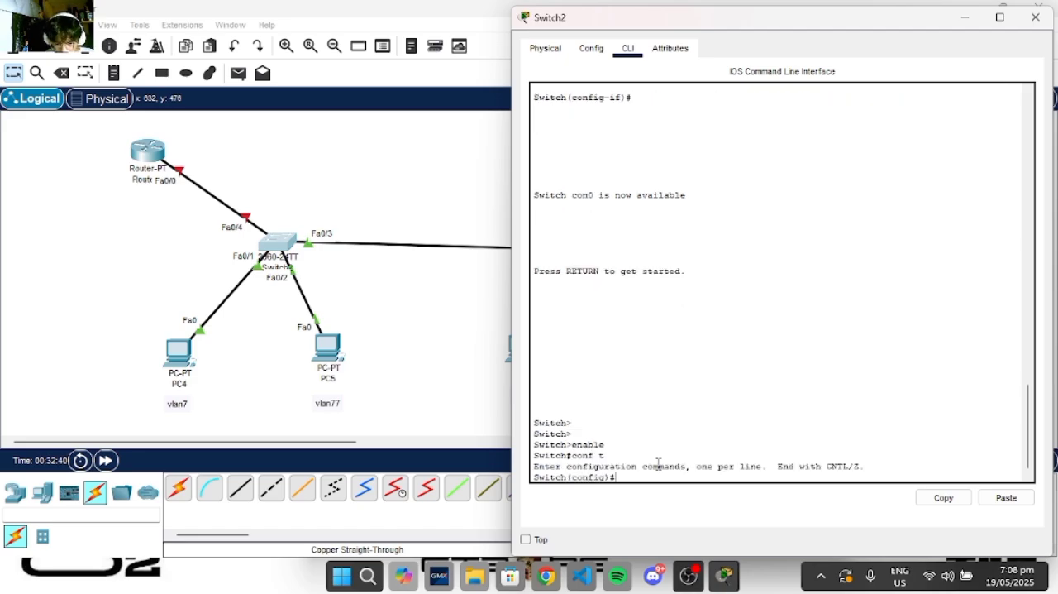
- Set the switch's interface fa0/4 to switchport mode trunk and minimize the switch window
{"action": "type", "text": "sw"}
{"action": "key", "text": "Tab"}
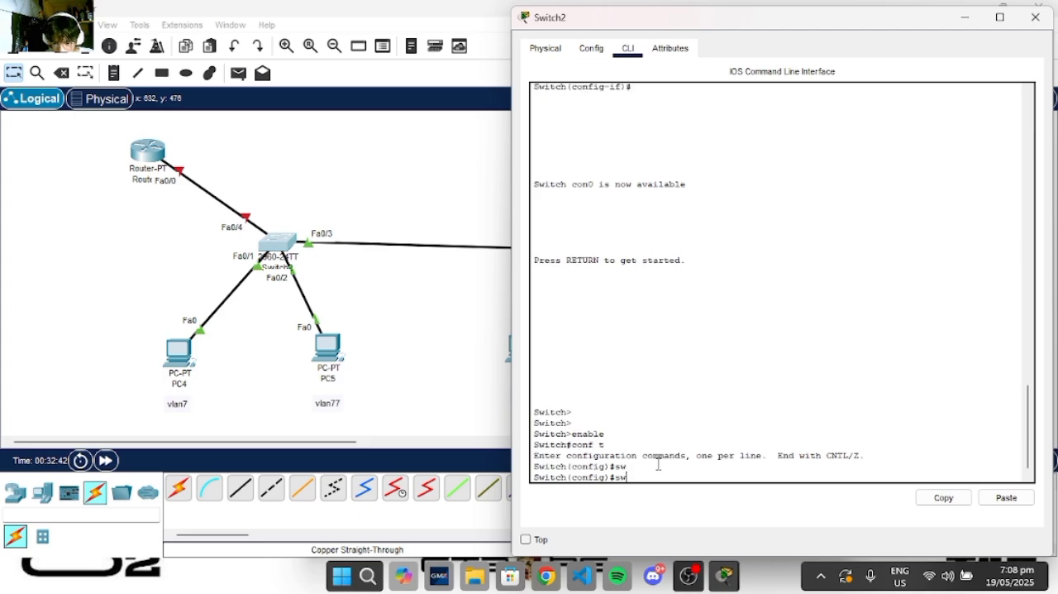
{"action": "type", "text": "int fa0/"}
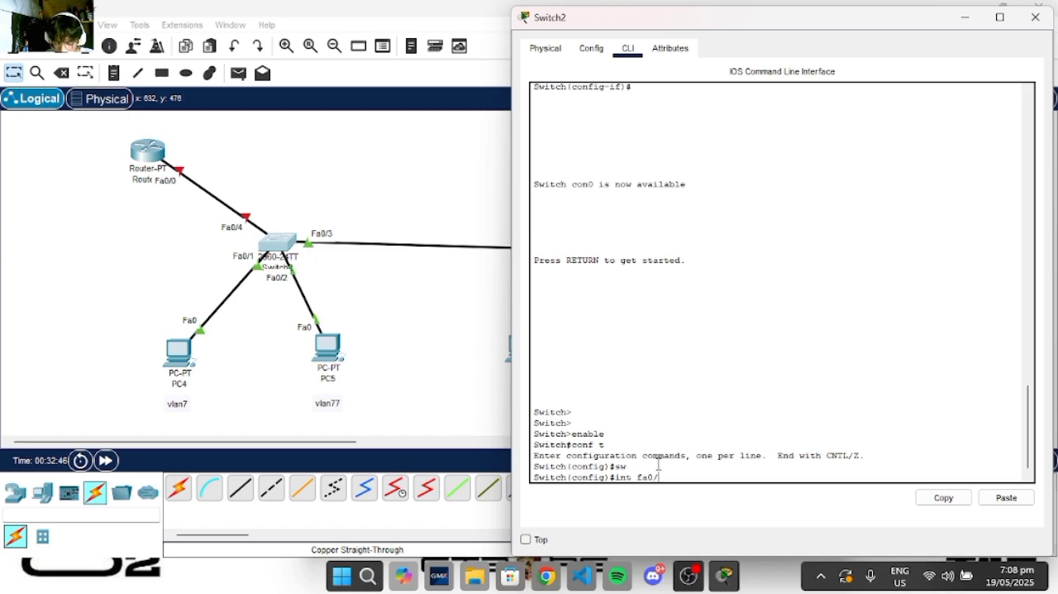
{"action": "type", "text": "4"}
{"action": "key", "text": "Return"}
{"action": "type", "text": "sw"}
{"action": "key", "text": "Tab"}
{"action": "type", "text": "mo"}
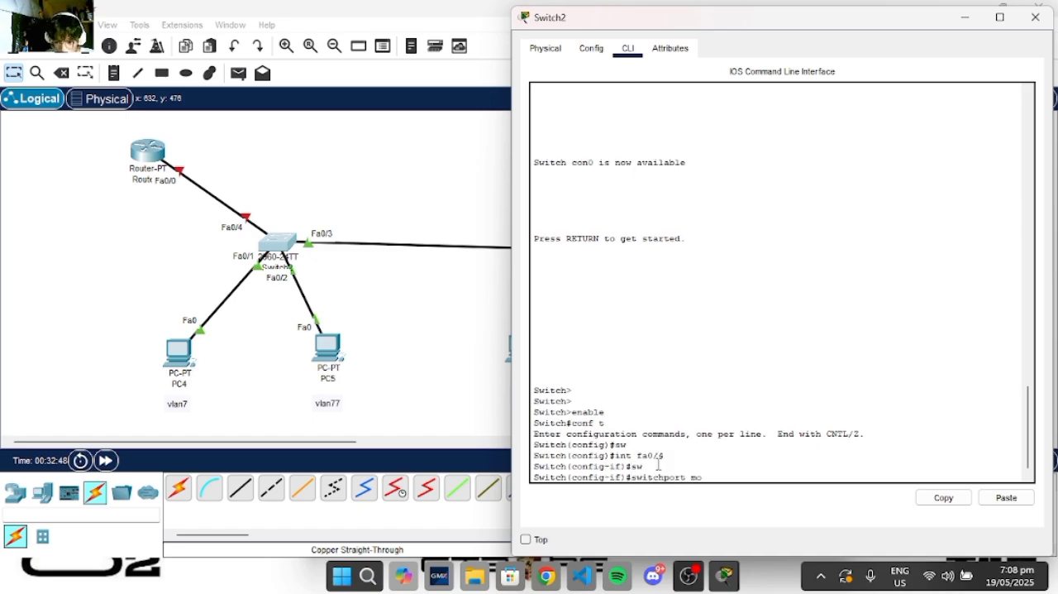
{"action": "type", "text": "de trun"}
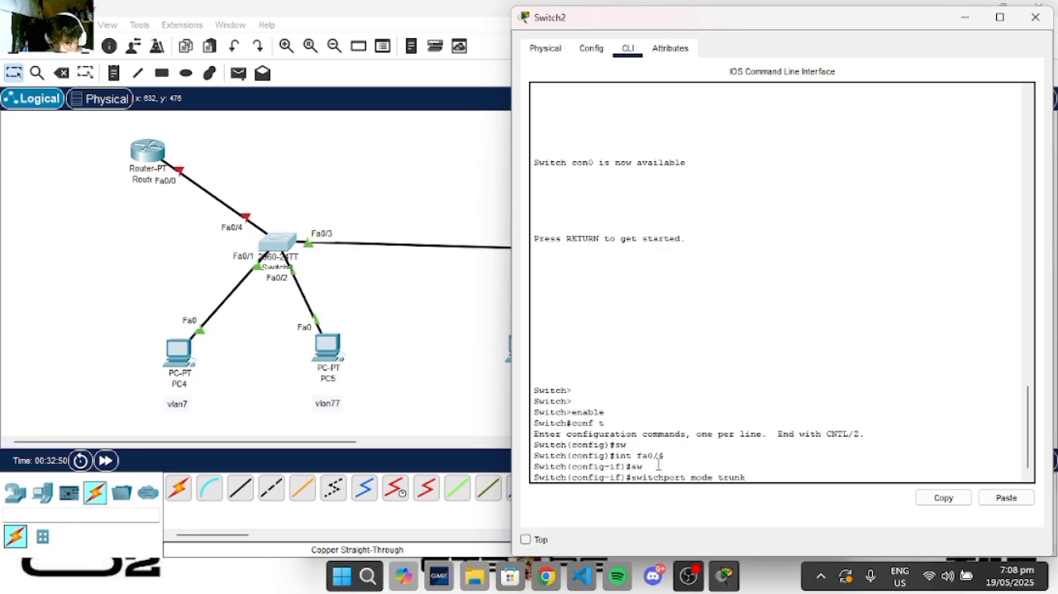
{"action": "type", "text": "k"}
{"action": "key", "text": "Return"}
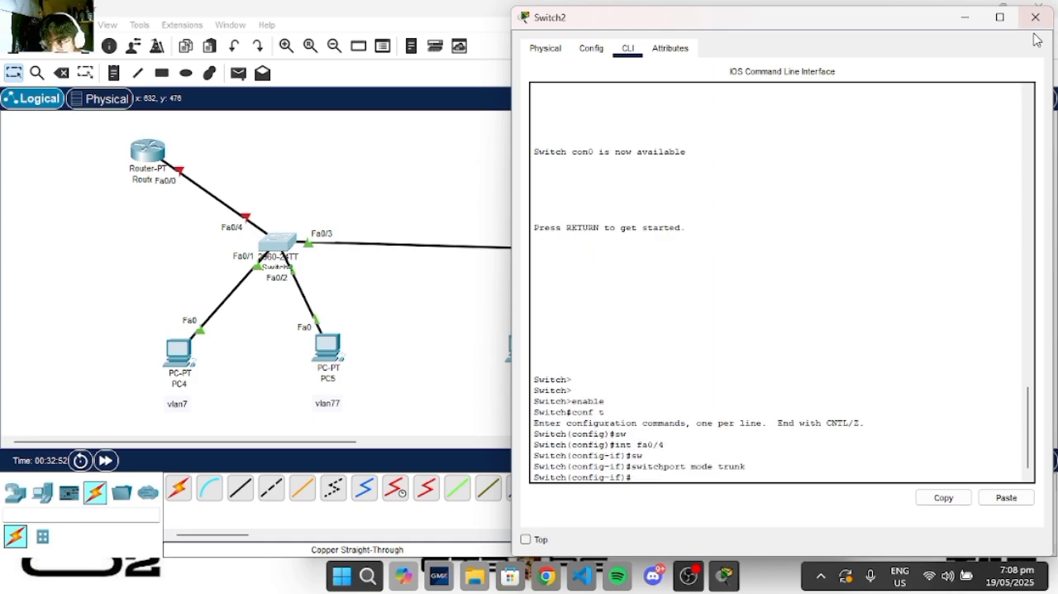
{"action": "left_click", "coordinate": [965, 17]}
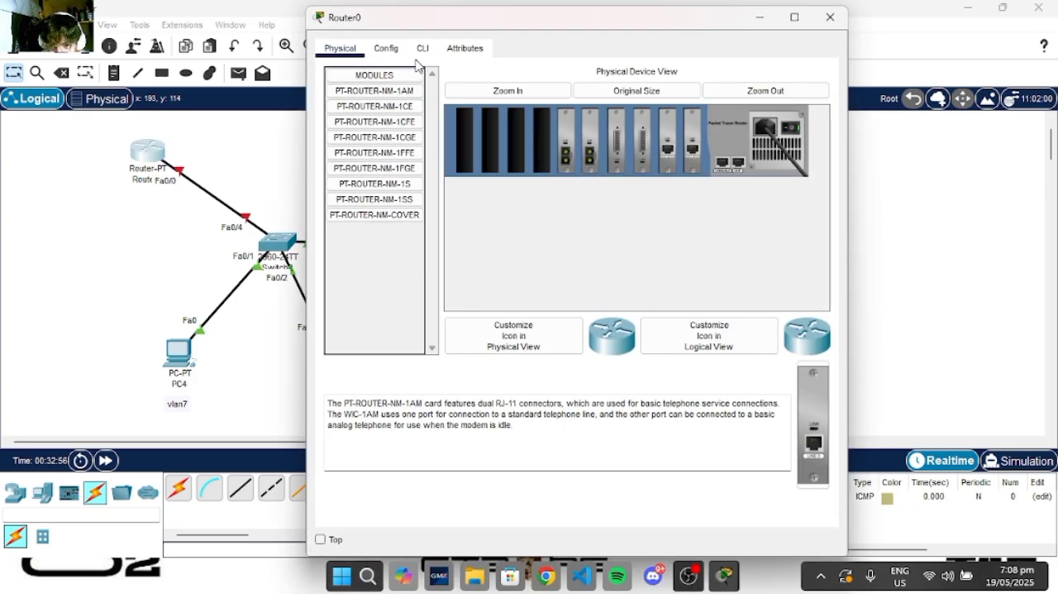
- Open the router's command line and answer no to the initial configuration dialog to reach the user prompt
{"action": "left_click", "coordinate": [422, 49]}
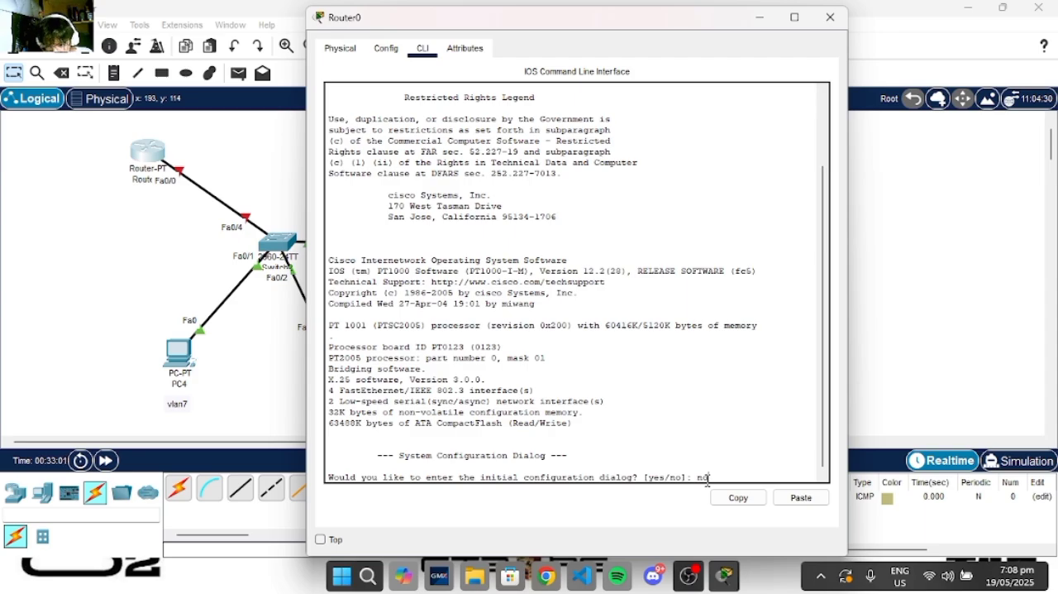
{"action": "key", "text": "Return"}
{"action": "key", "text": "Return"}
{"action": "key", "text": "Return"}
{"action": "key", "text": "Return"}
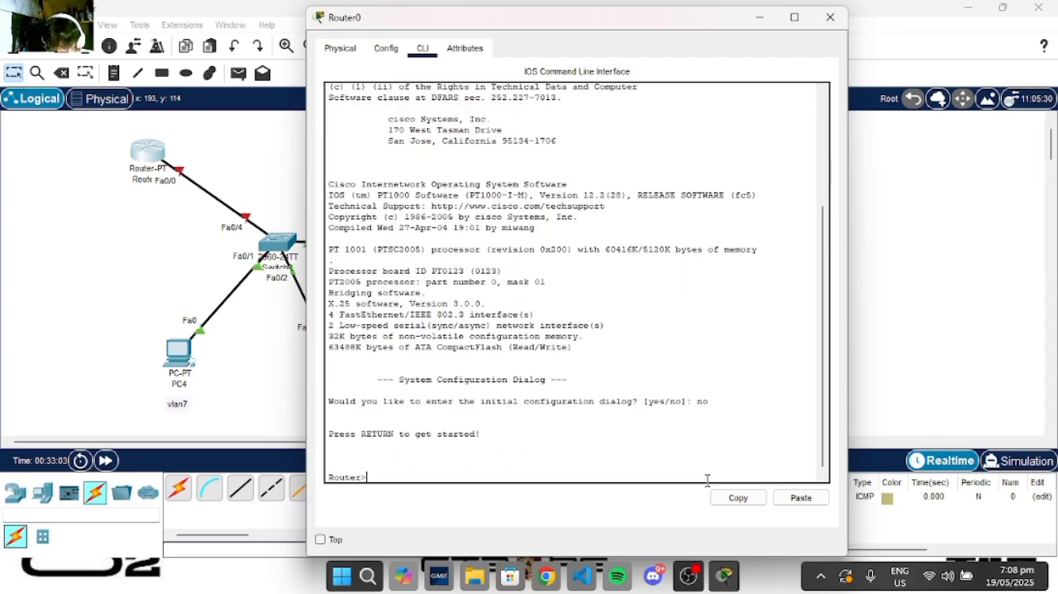
- Enter global configuration mode on the router with enable and conf t, shifting its window to uncover the topology
{"action": "left_click_drag", "start_coordinate": [653, 42], "coordinate": [694, 50]}
{"action": "type", "text": "enab"}
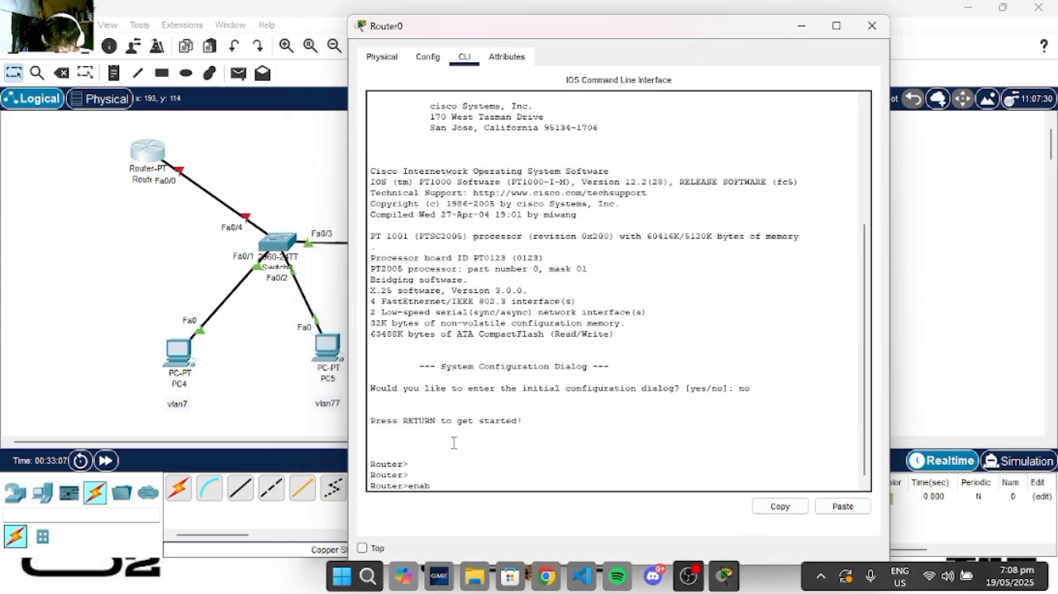
{"action": "type", "text": "le"}
{"action": "key", "text": "Return"}
{"action": "type", "text": "conf"}
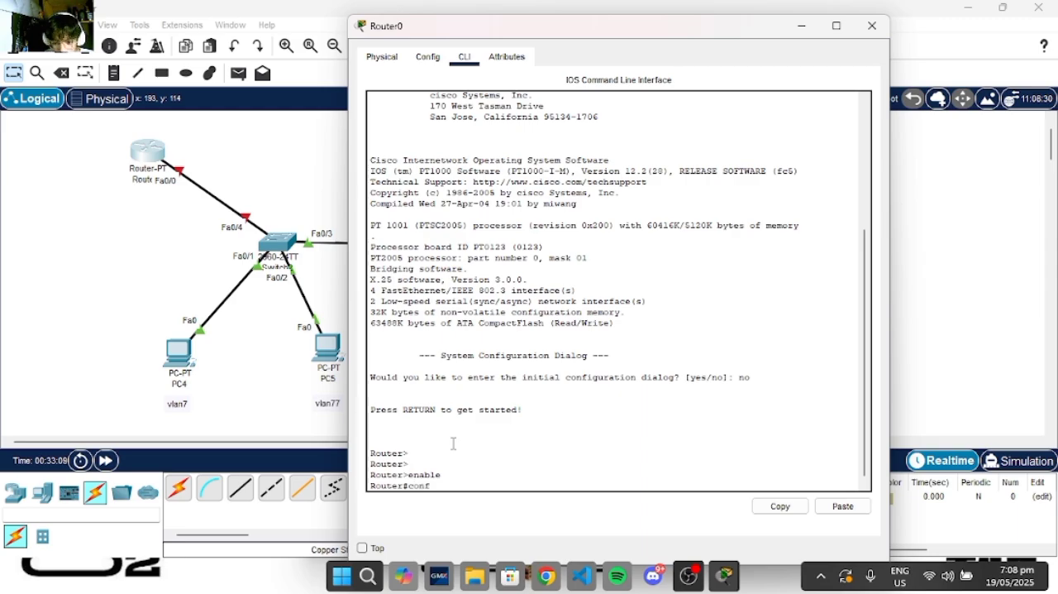
{"action": "type", "text": " t"}
{"action": "key", "text": "Return"}
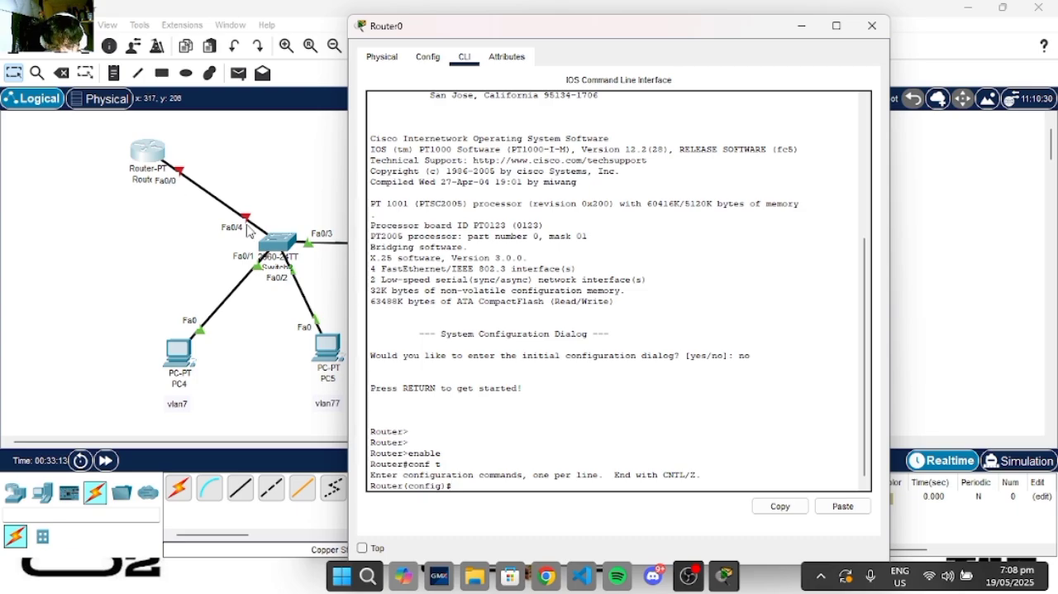
- Create the router subinterface fa0/0.7 for VLAN 7
{"action": "type", "text": "int"}
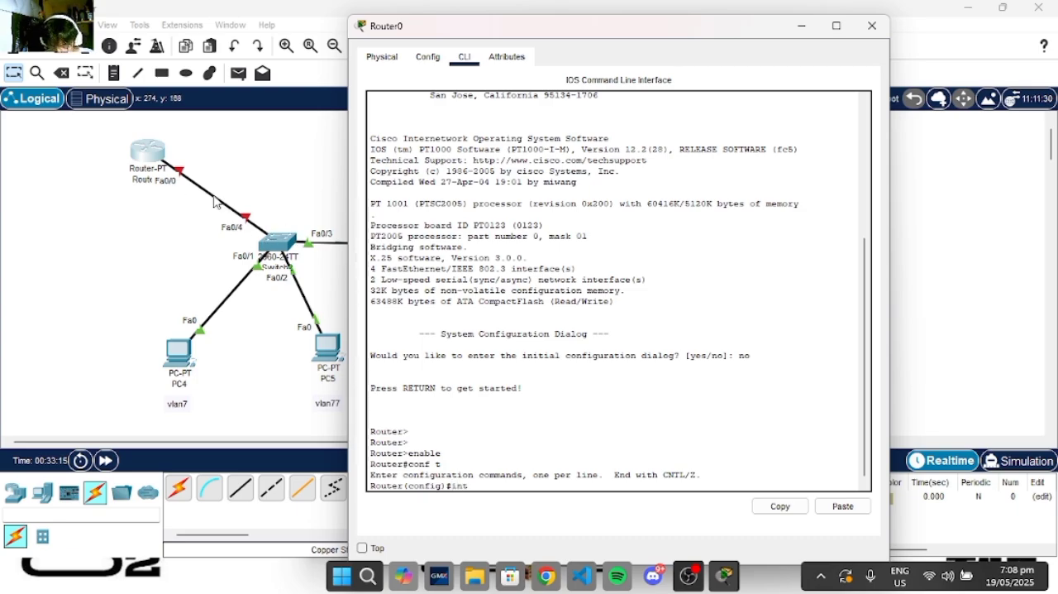
{"action": "type", "text": " fa"}
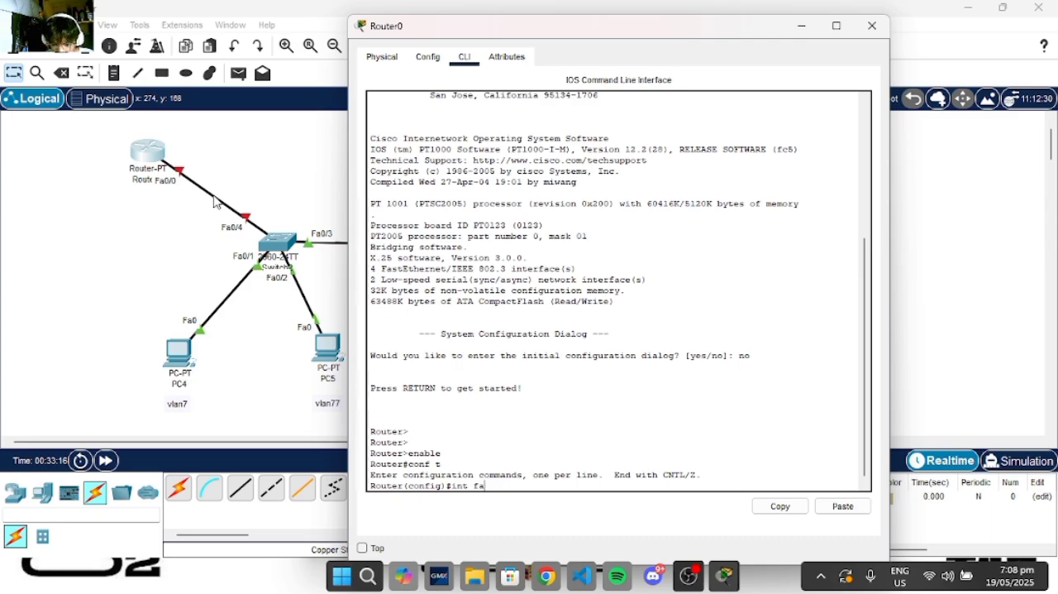
{"action": "type", "text": "0/0.7"}
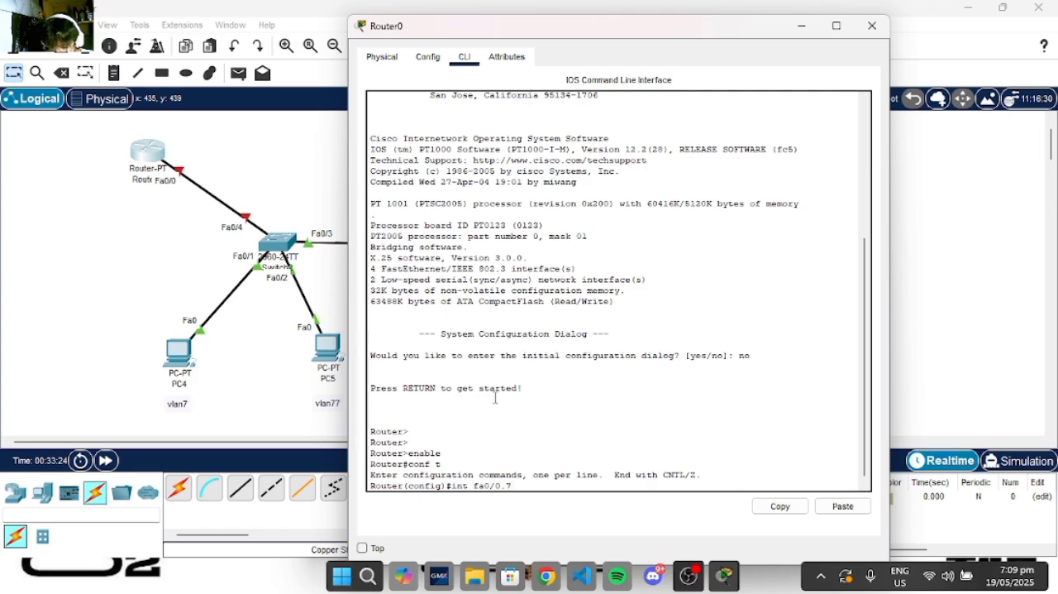
{"action": "key", "text": "Return"}
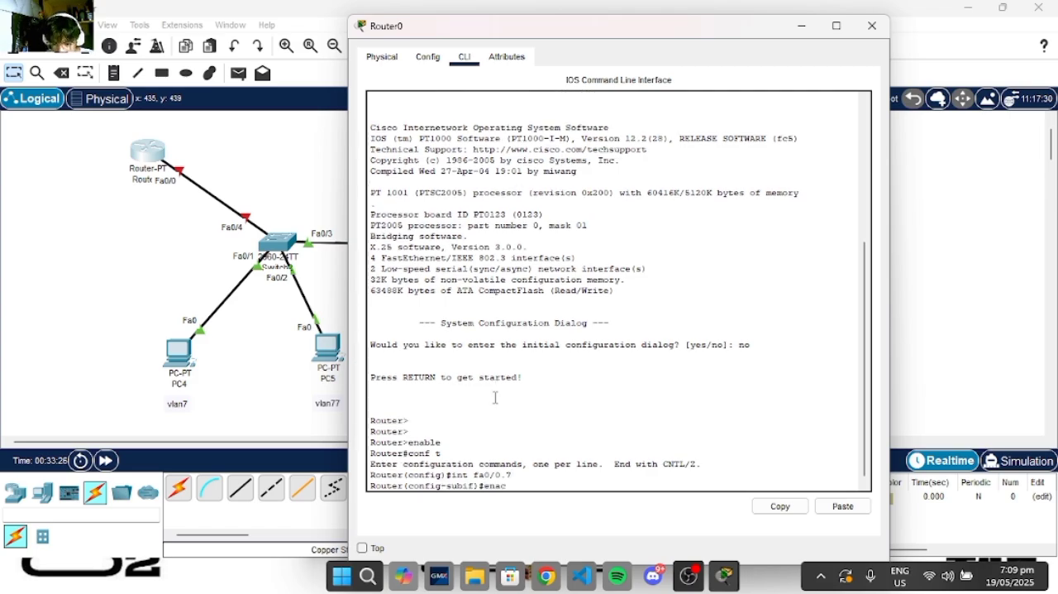
- Set the subinterface's encapsulation to dot1Q 7, moving the router window aside to keep the topology in view
{"action": "type", "text": "enca"}
{"action": "key", "text": "Tab"}
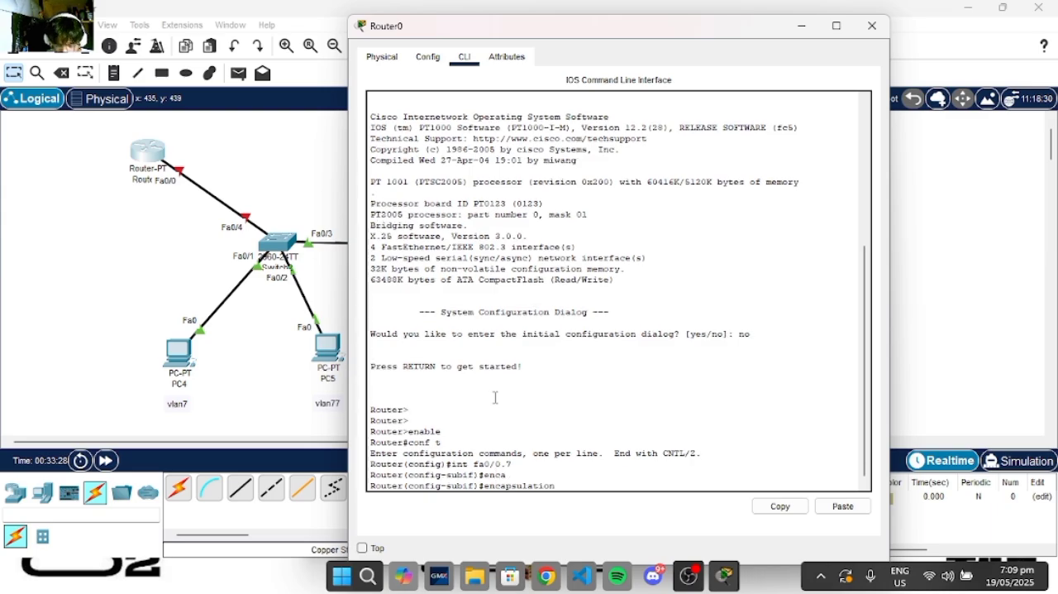
{"action": "key", "text": "Tab"}
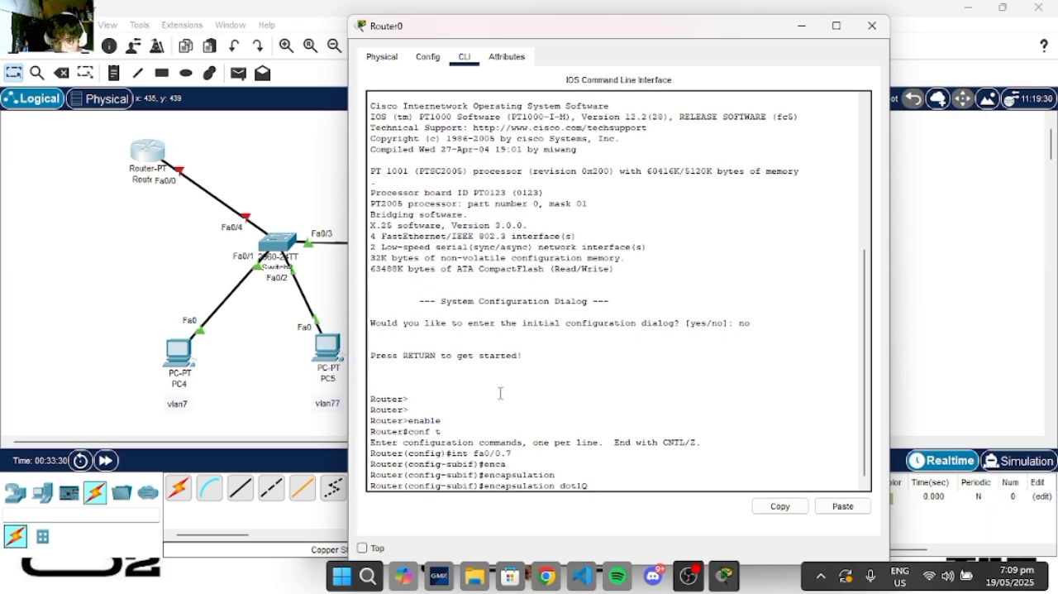
{"action": "left_click_drag", "start_coordinate": [620, 38], "coordinate": [655, 43]}
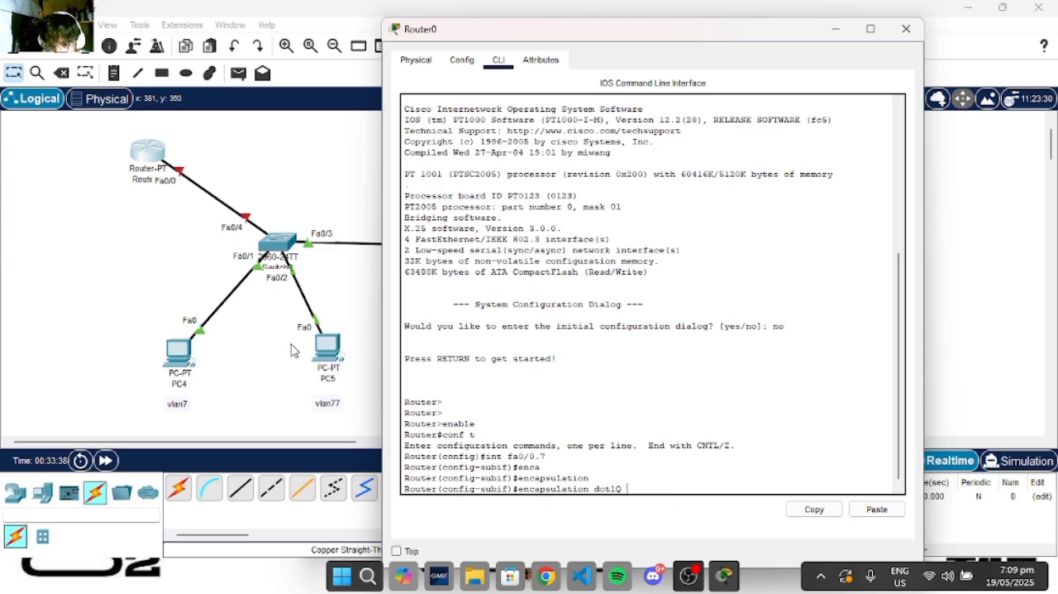
{"action": "left_click_drag", "start_coordinate": [636, 45], "coordinate": [739, 33]}
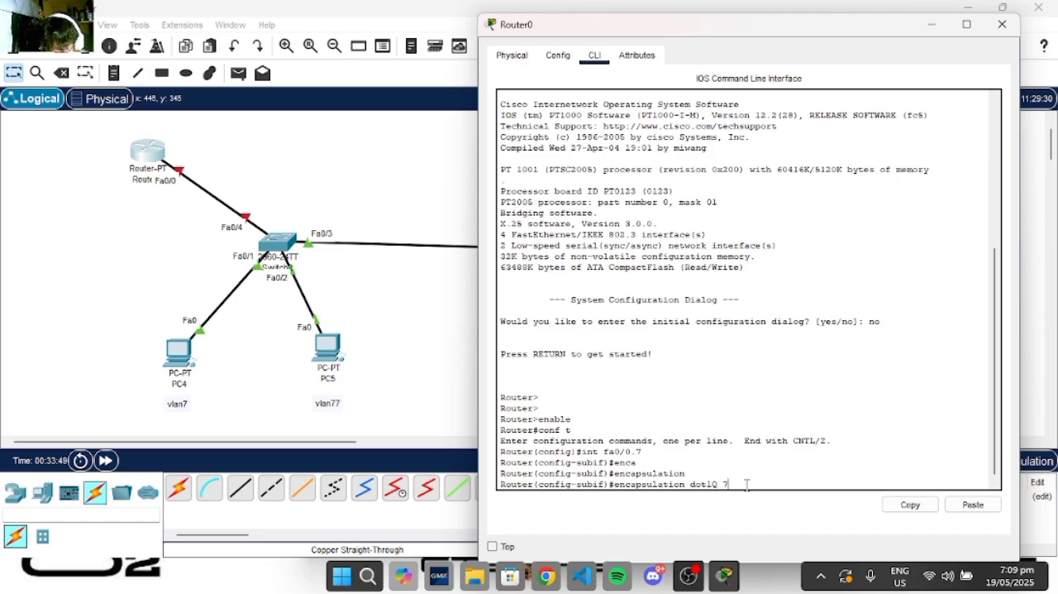
{"action": "key", "text": "Return"}
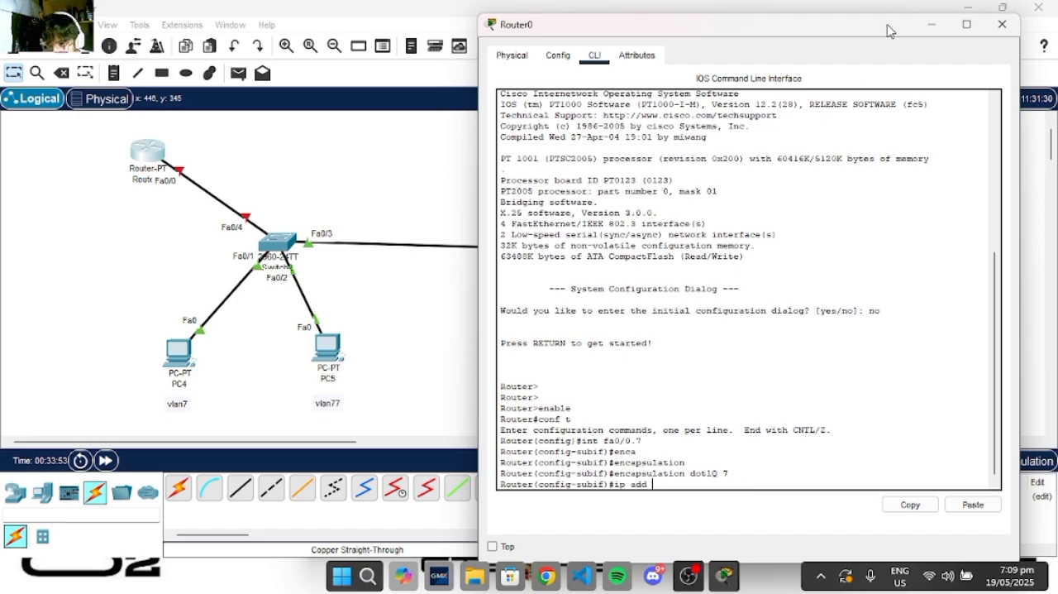
- Copy the default gateway address from PC4's IP configuration and put its window away
{"action": "left_click", "coordinate": [175, 372]}
{"action": "left_click", "coordinate": [175, 372]}
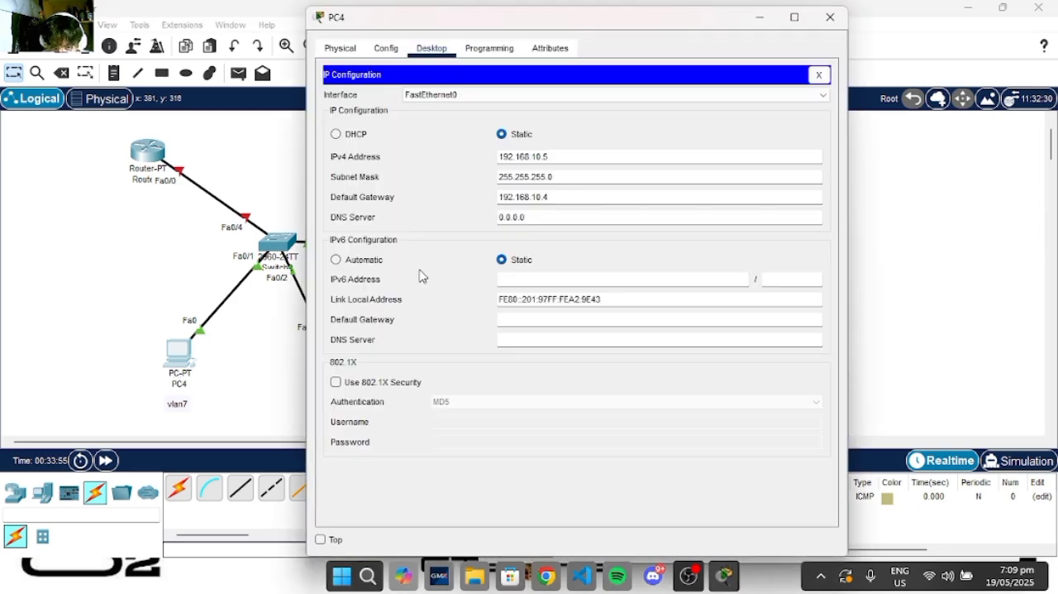
{"action": "left_click_drag", "start_coordinate": [559, 196], "coordinate": [477, 202]}
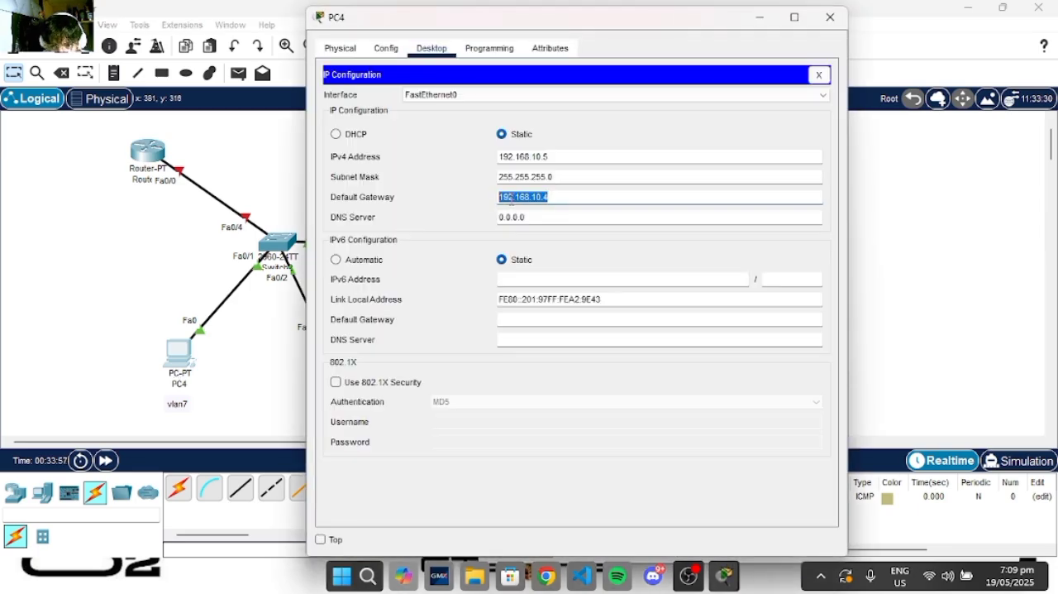
{"action": "right_click", "coordinate": [510, 198]}
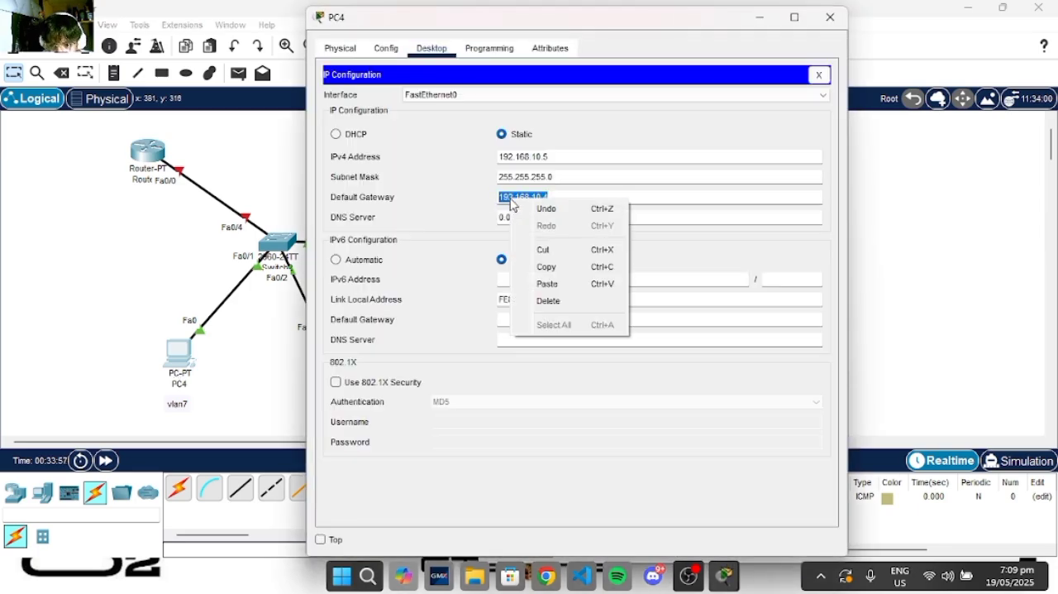
{"action": "left_click", "coordinate": [550, 270]}
{"action": "left_click", "coordinate": [750, 28]}
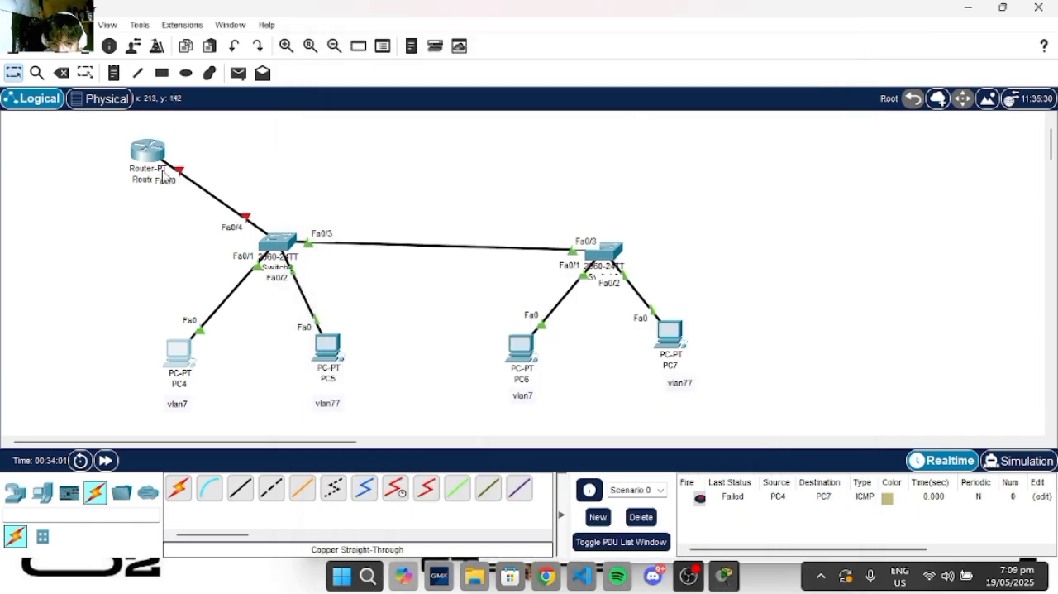
- Assign 192.168.10.4 with mask 255.255.255.0 to the router's VLAN 7 subinterface and exit subinterface configuration
{"action": "left_click", "coordinate": [146, 163]}
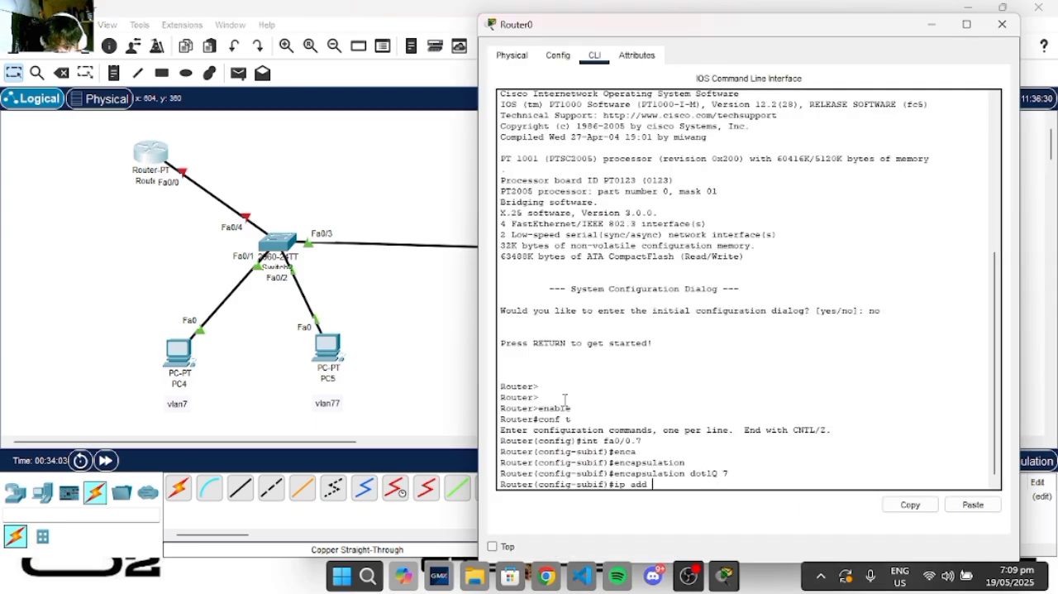
{"action": "right_click", "coordinate": [658, 488]}
{"action": "left_click", "coordinate": [694, 514]}
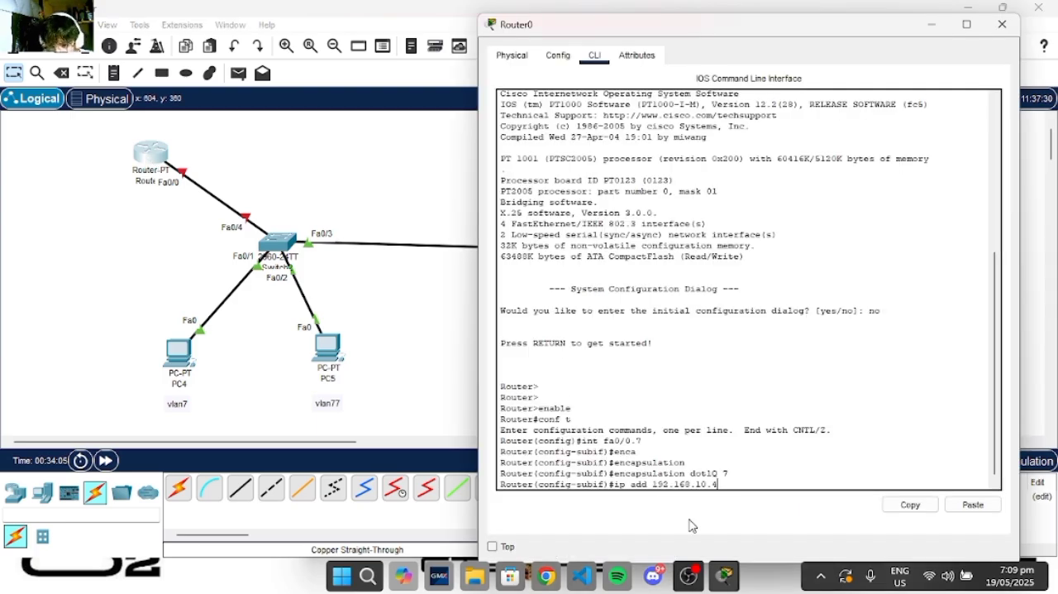
{"action": "type", "text": "255.2"}
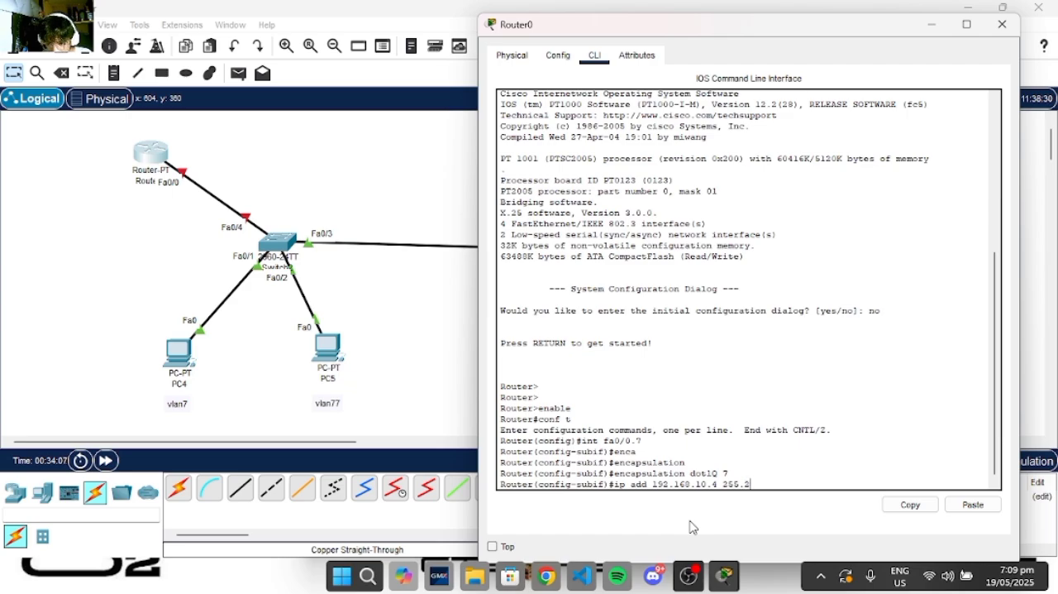
{"action": "type", "text": "55.255.0"}
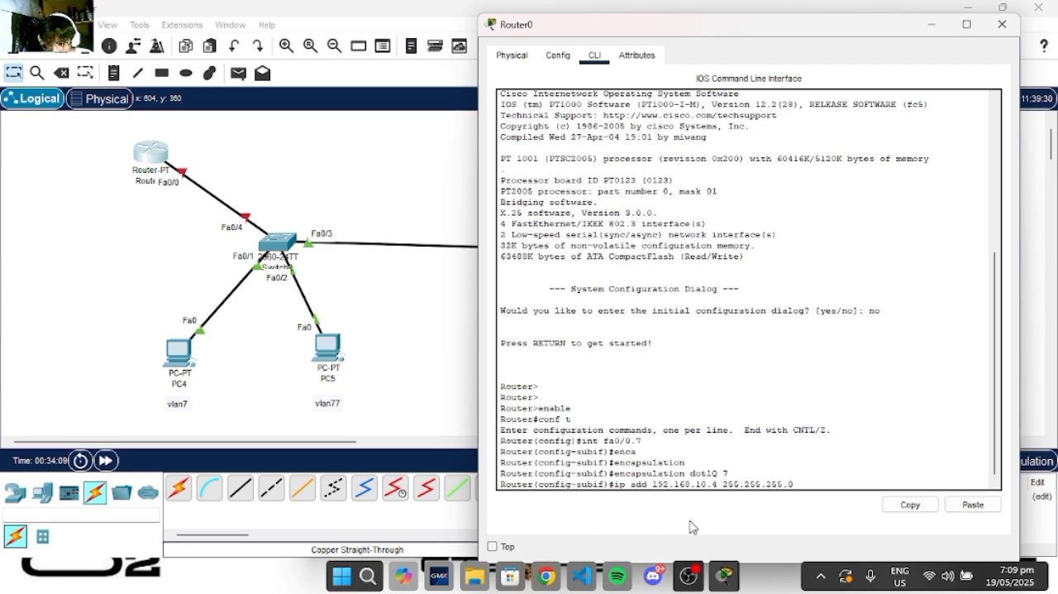
{"action": "key", "text": "Return"}
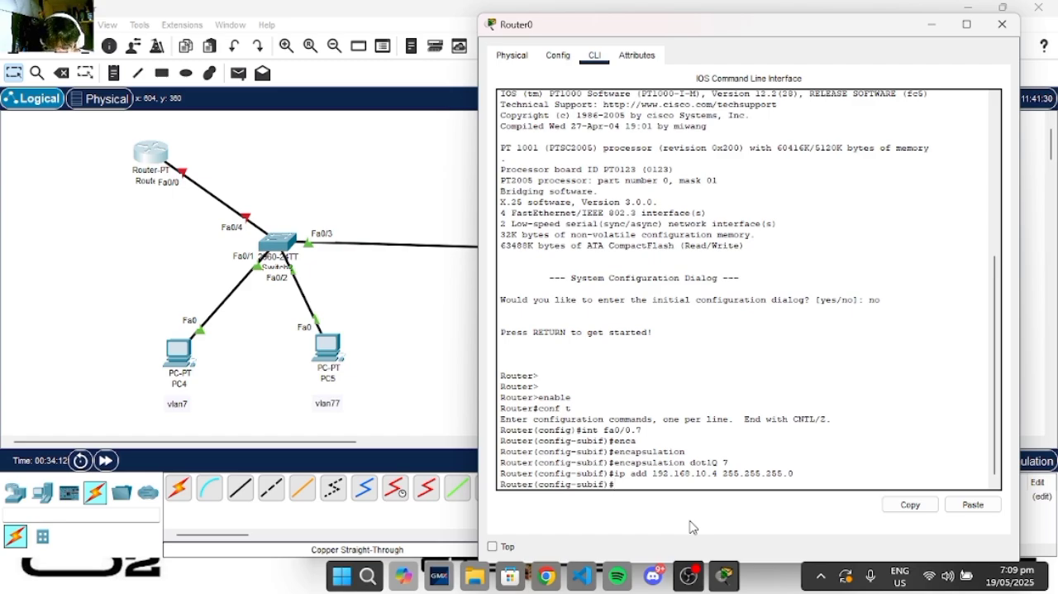
{"action": "type", "text": "exi"}
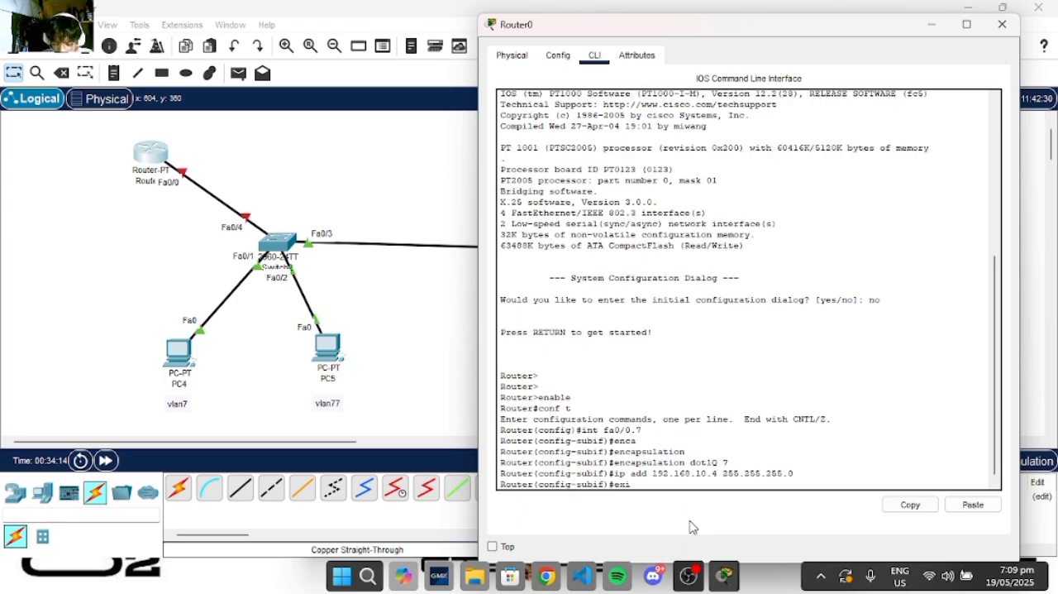
{"action": "type", "text": "t"}
{"action": "key", "text": "Return"}
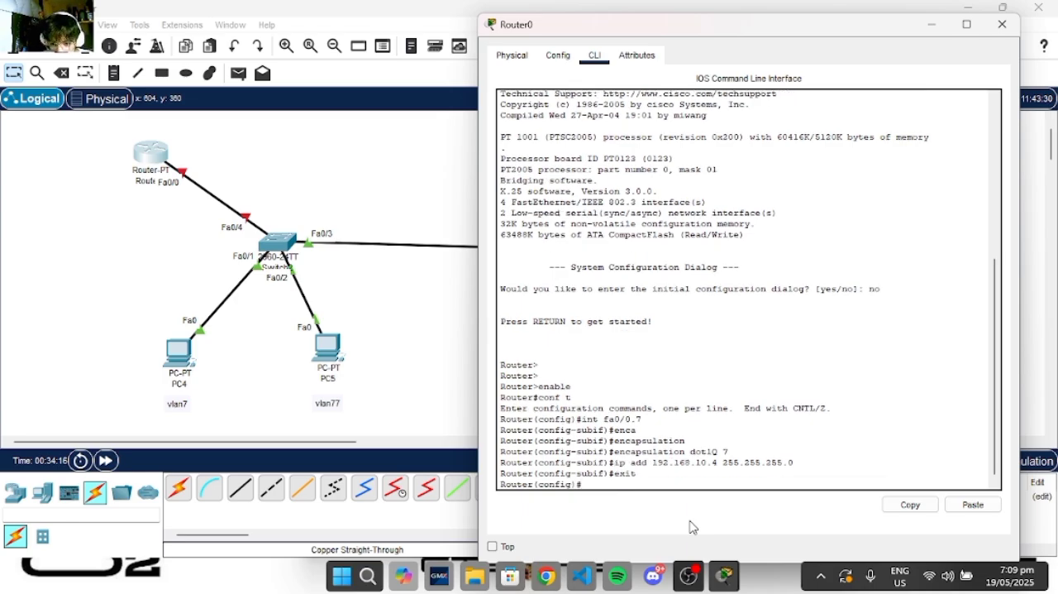
- Create the router subinterface fa0/0.77 for VLAN 77
{"action": "type", "text": "in"}
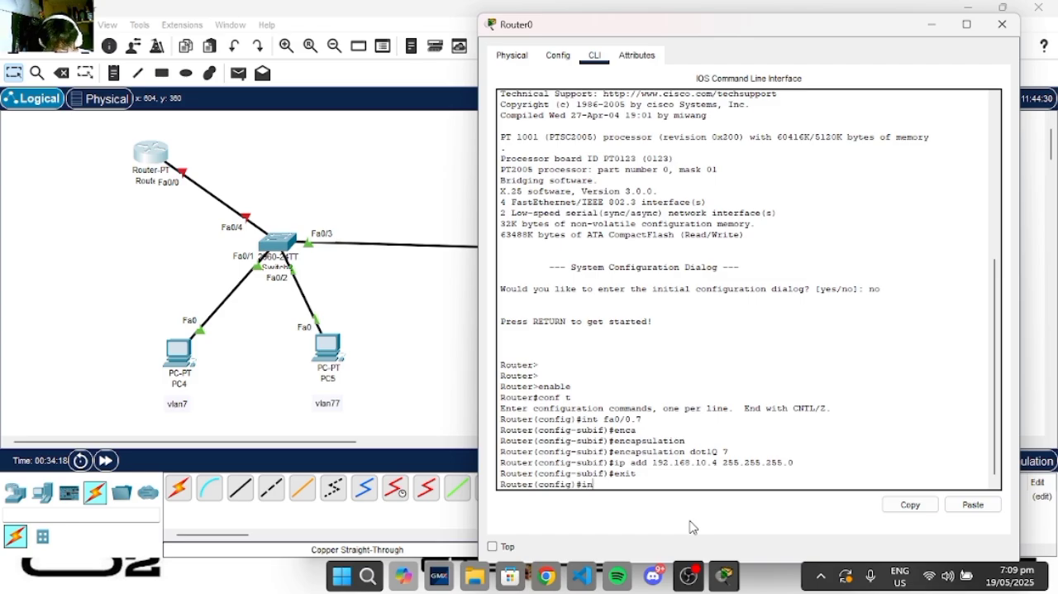
{"action": "type", "text": "t fa0/0.77"}
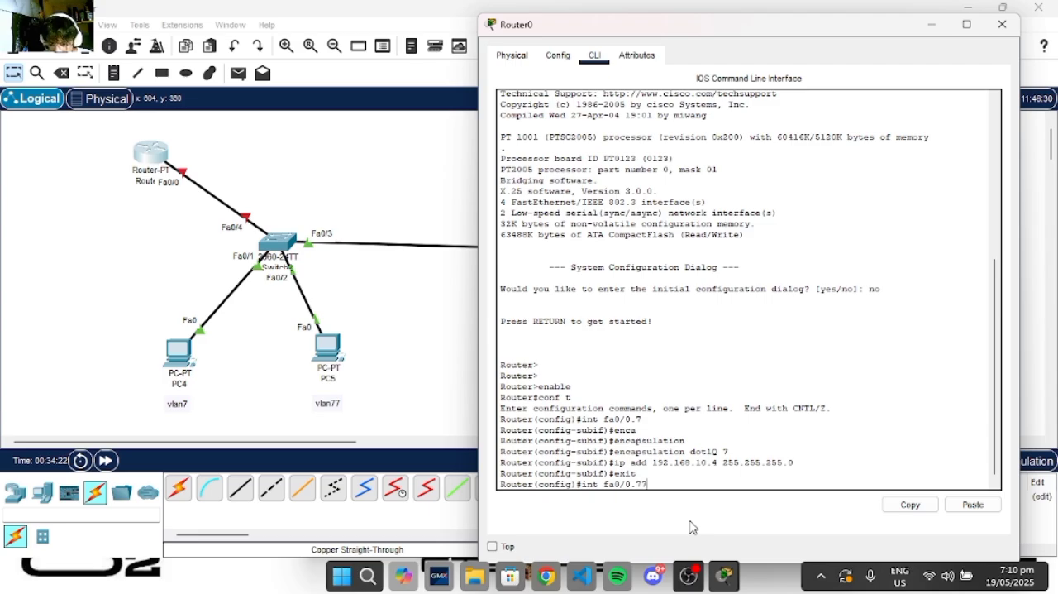
{"action": "key", "text": "Return"}
- Set the encapsulation of subinterface fa0/0.77 to dot1Q 77
{"action": "type", "text": "enmc"}
{"action": "key", "text": "Tab"}
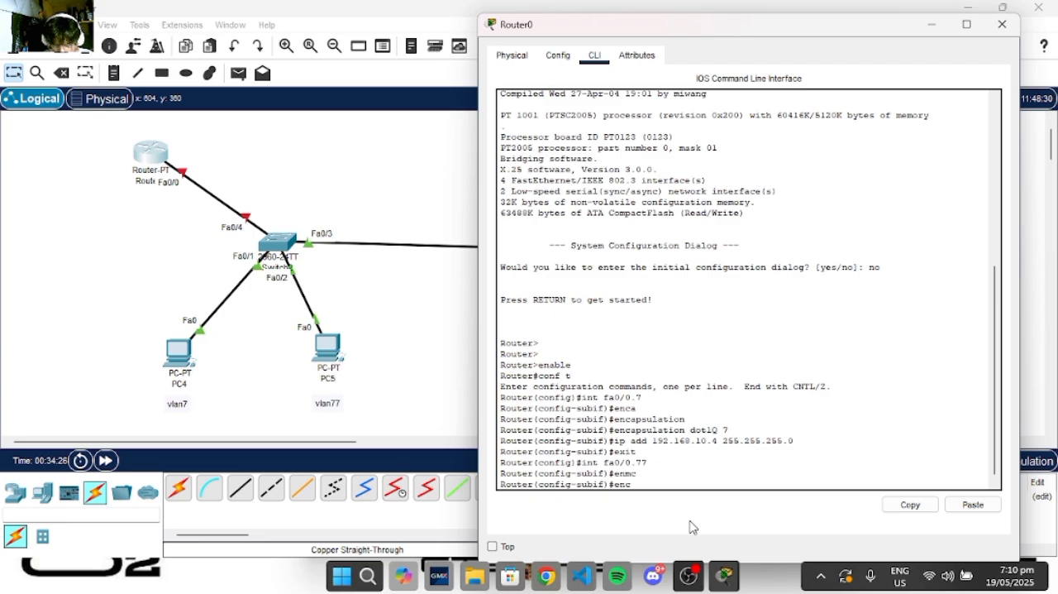
{"action": "type", "text": "a"}
{"action": "key", "text": "Tab"}
{"action": "type", "text": "dot"}
{"action": "key", "text": "Tab"}
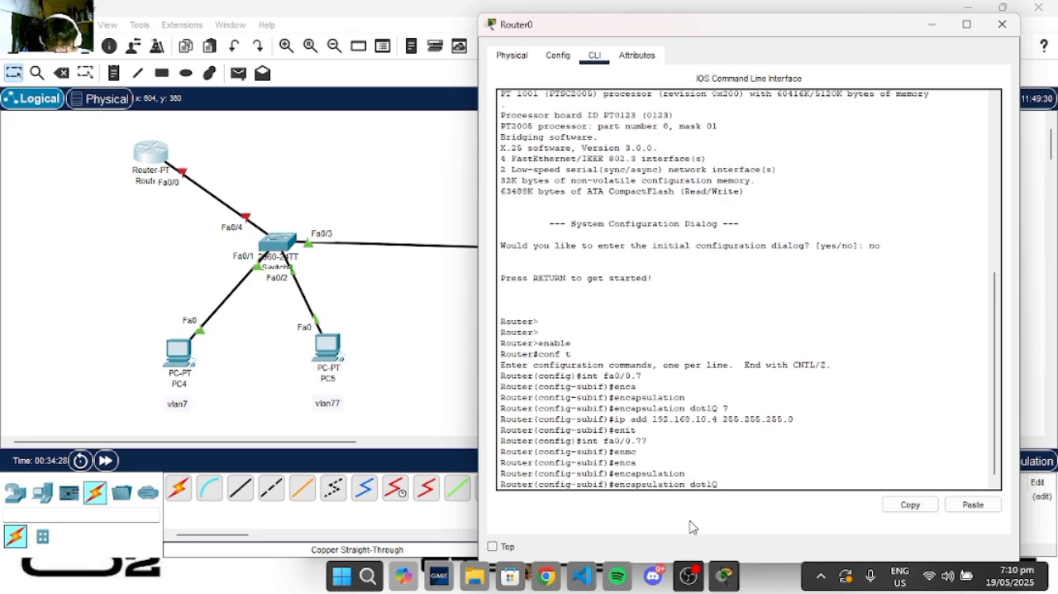
{"action": "key", "text": "Return"}
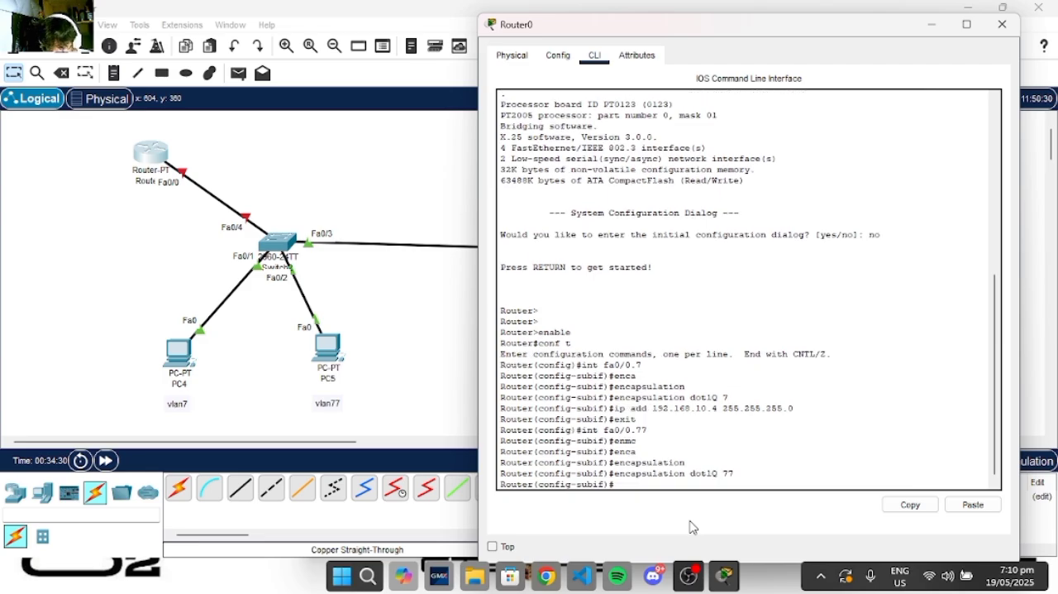
- Begin the ip add command on subinterface fa0/0.77 and copy the default gateway address from PC5's IP configuration
{"action": "type", "text": "ip add"}
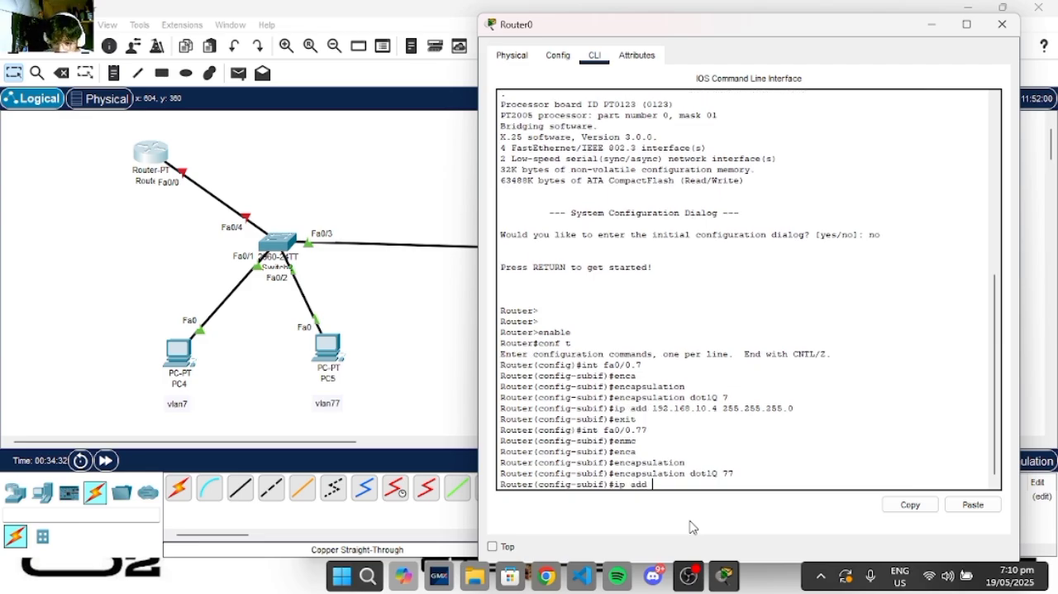
{"action": "left_click", "coordinate": [932, 24]}
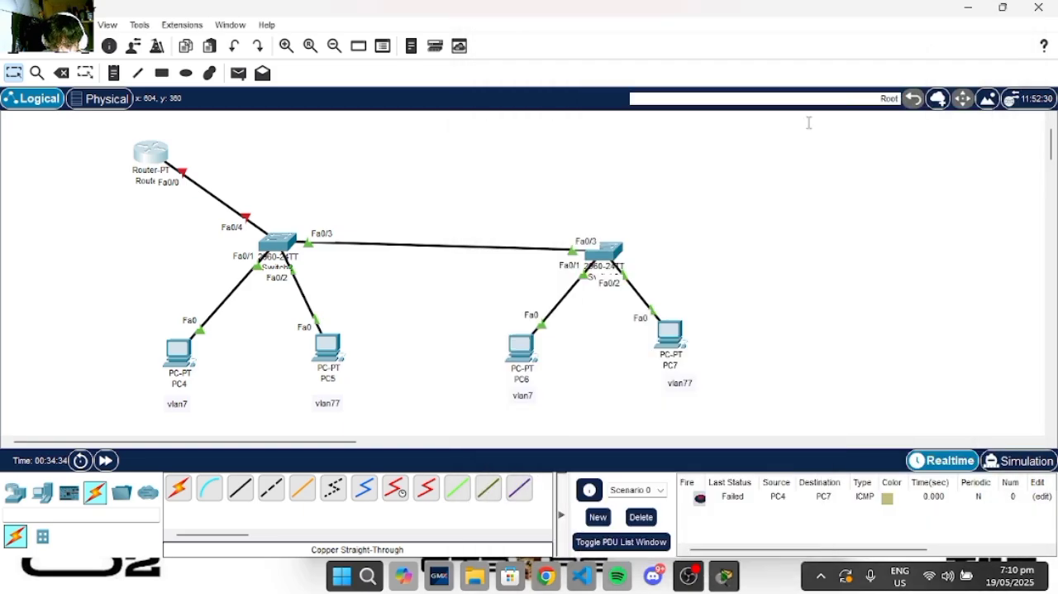
{"action": "left_click", "coordinate": [328, 348]}
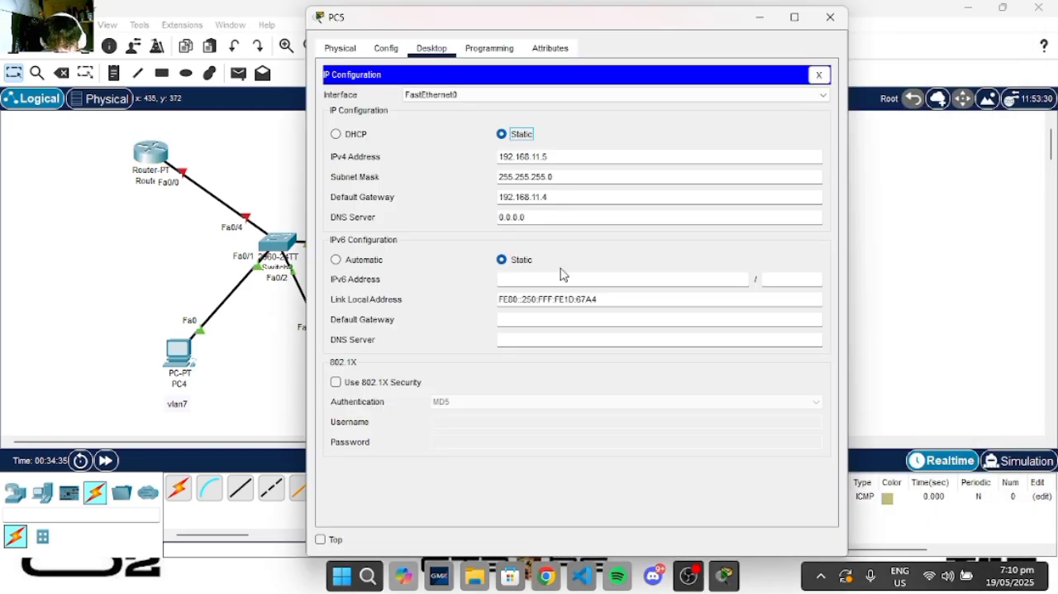
{"action": "double_click", "coordinate": [547, 197]}
{"action": "right_click", "coordinate": [513, 199]}
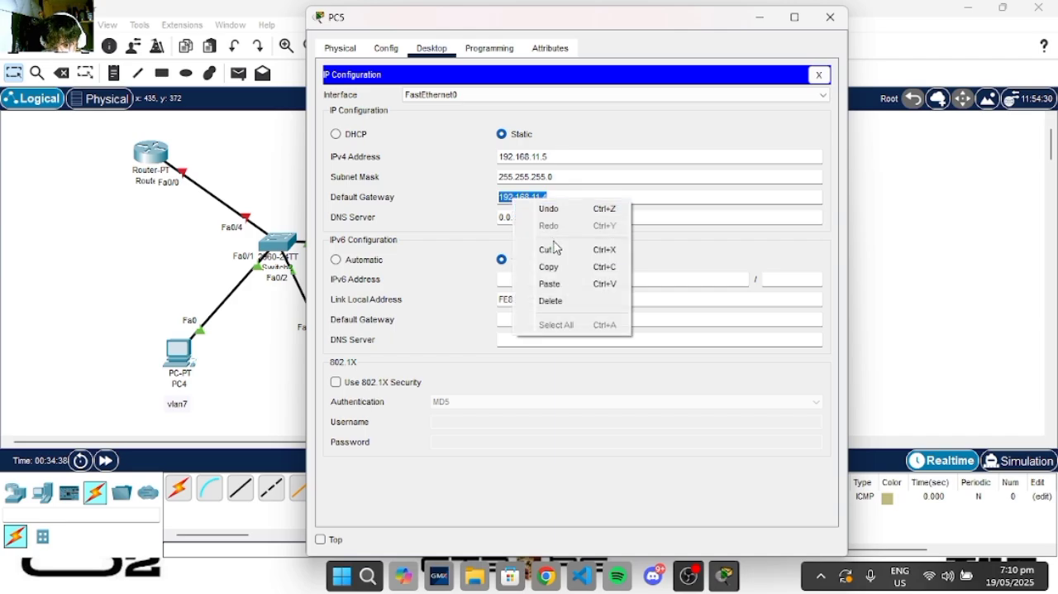
{"action": "left_click", "coordinate": [567, 267]}
{"action": "left_click", "coordinate": [761, 17]}
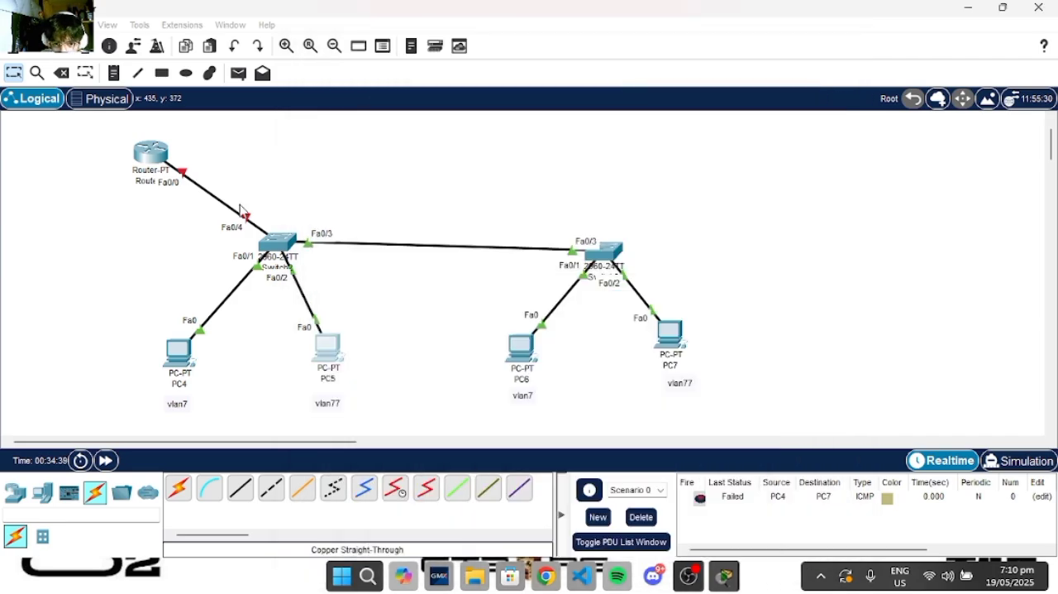
- Complete the VLAN 77 subinterface's address as 192.168.11.4 with mask 255.255.255.0 and exit subinterface configuration
{"action": "left_click", "coordinate": [143, 163]}
{"action": "right_click", "coordinate": [650, 479]}
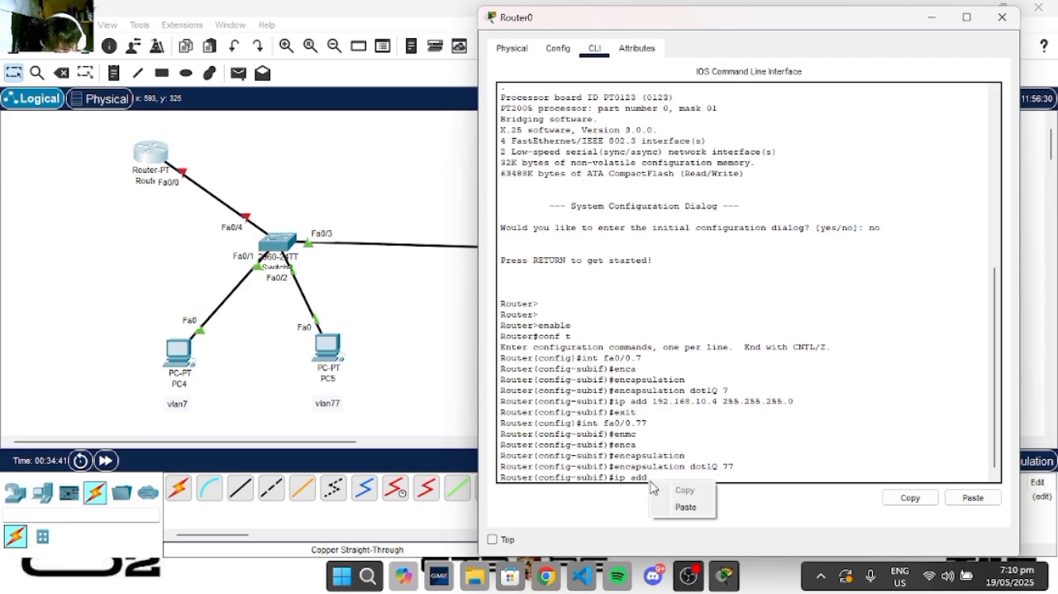
{"action": "left_click", "coordinate": [684, 507]}
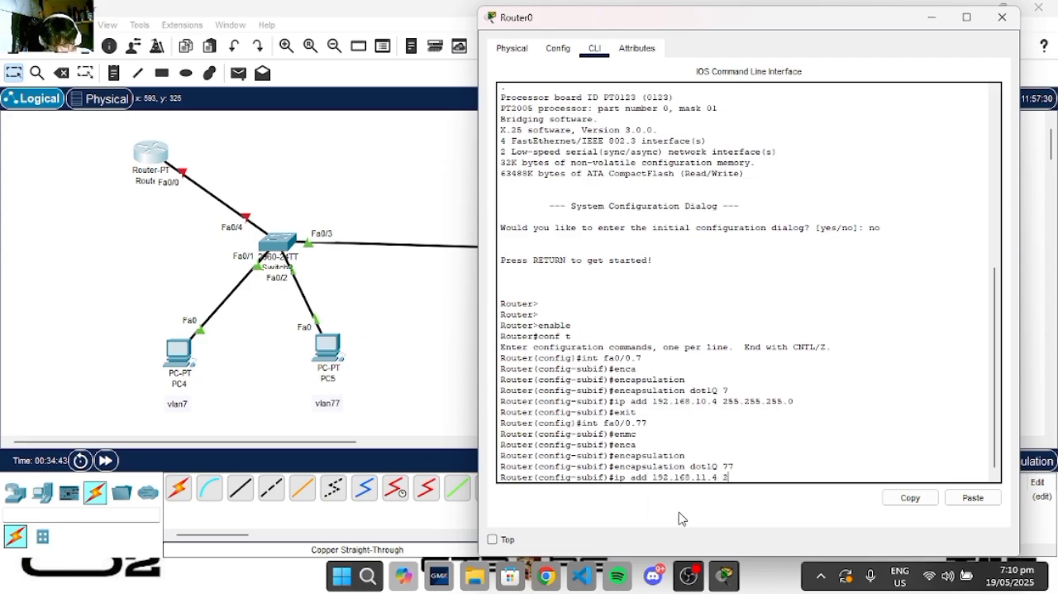
{"action": "type", "text": "255.255.255.0"}
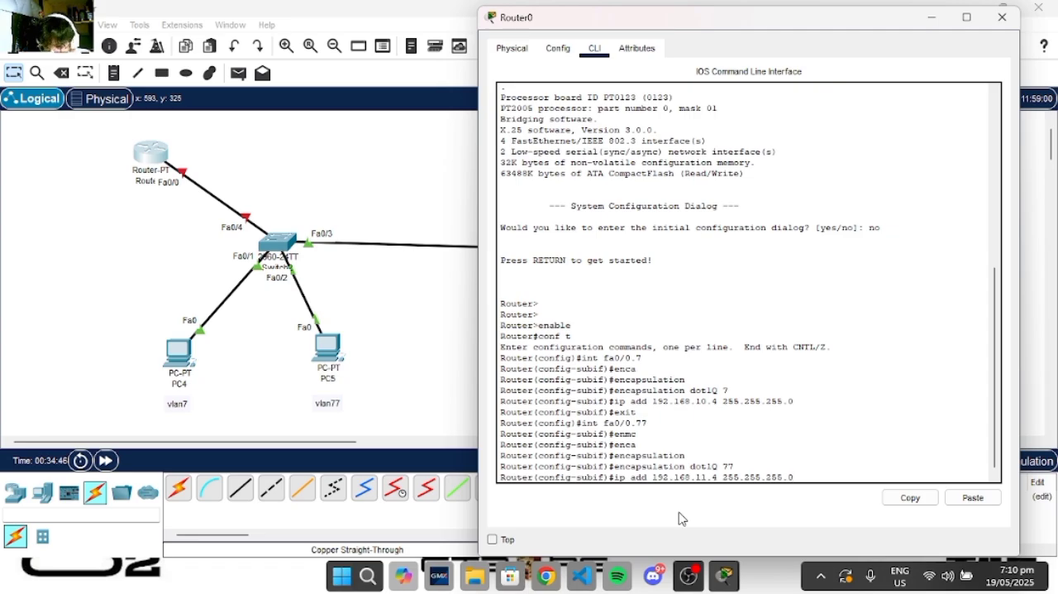
{"action": "key", "text": "Return"}
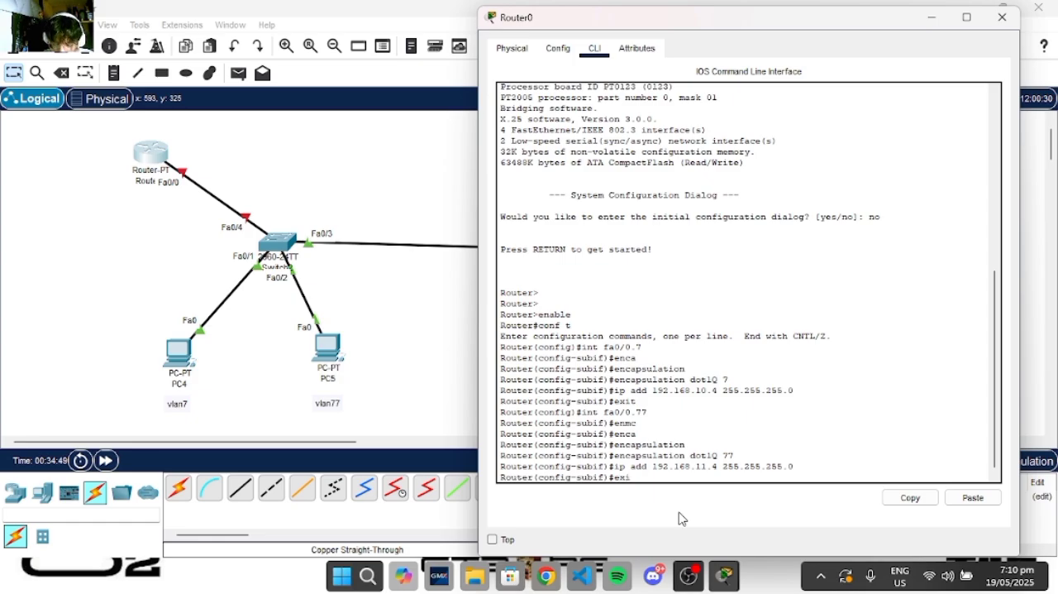
{"action": "type", "text": "exit"}
{"action": "key", "text": "Return"}
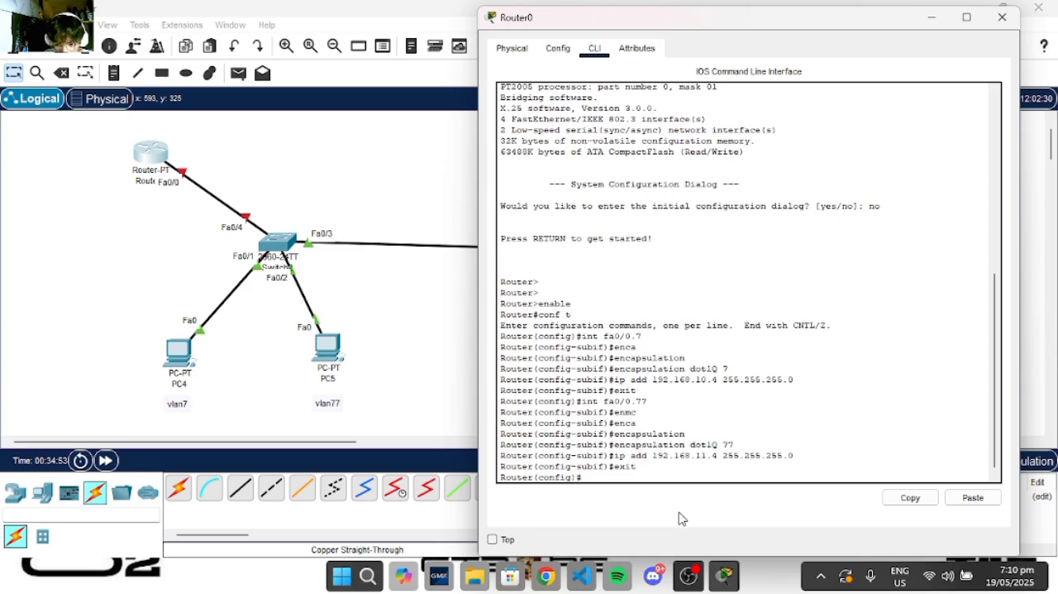
- Bring up the router's physical interface fa0/0 with no shutdown
{"action": "type", "text": "int fa"}
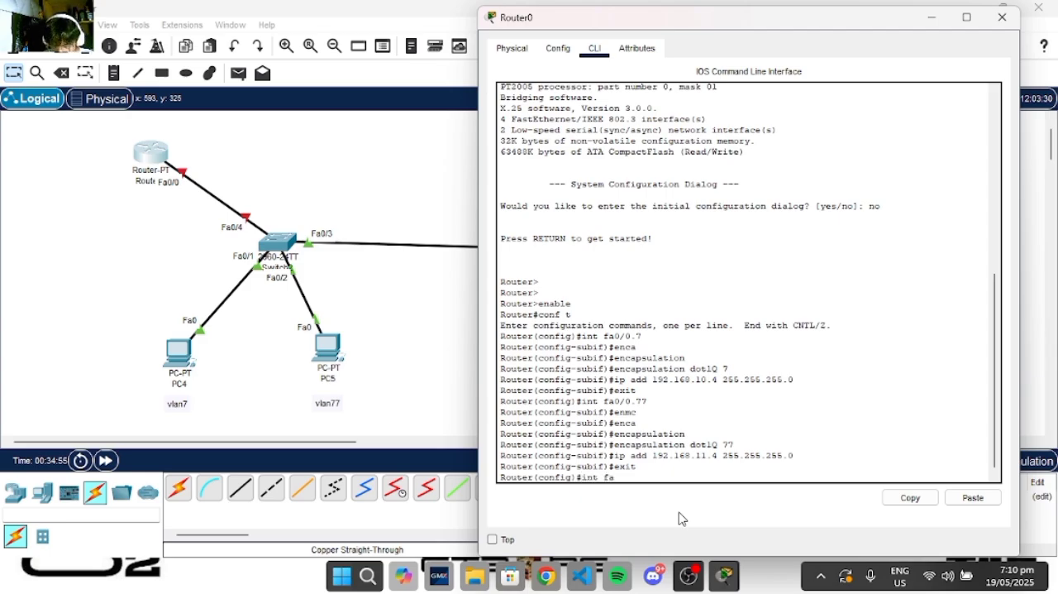
{"action": "type", "text": "0/0"}
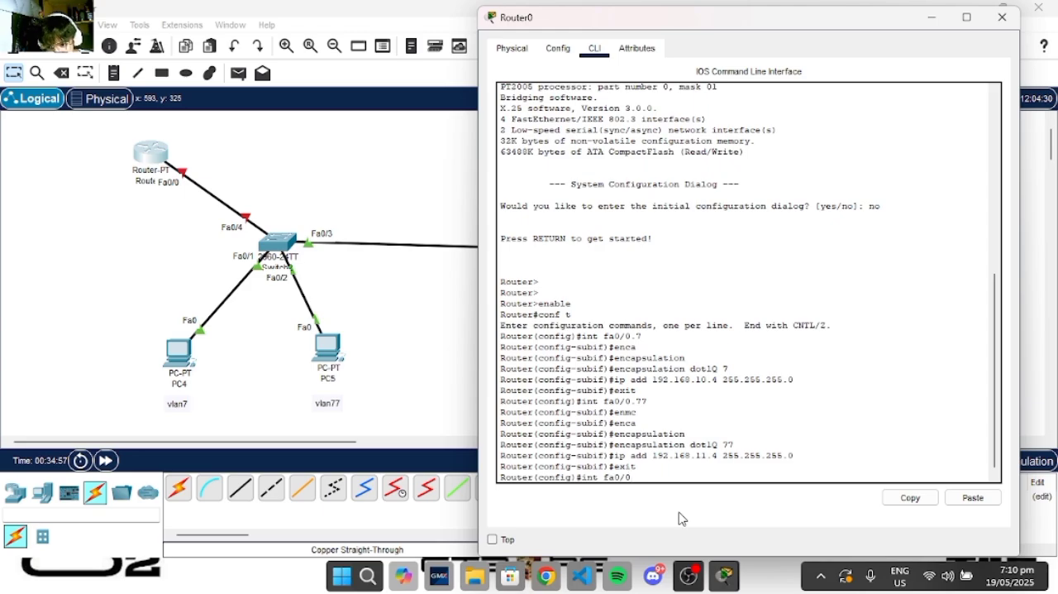
{"action": "key", "text": "Return"}
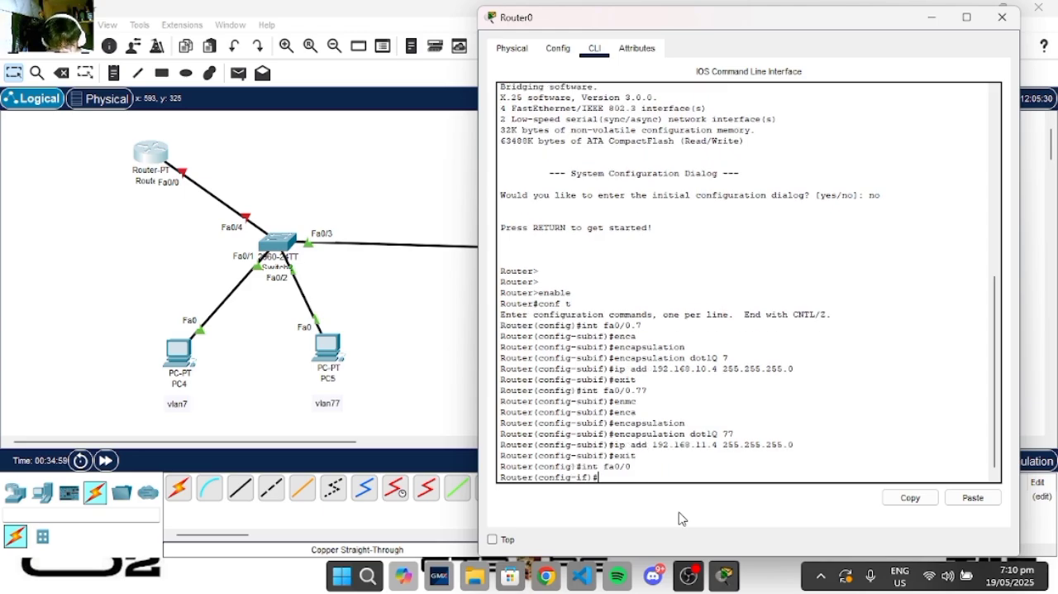
{"action": "type", "text": "no shutd"}
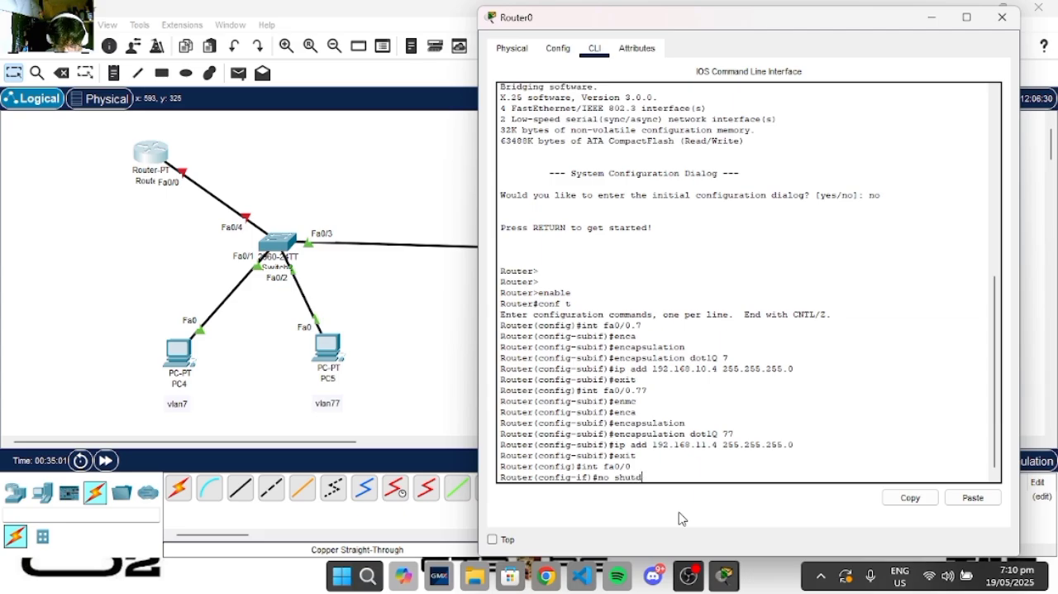
{"action": "type", "text": "own"}
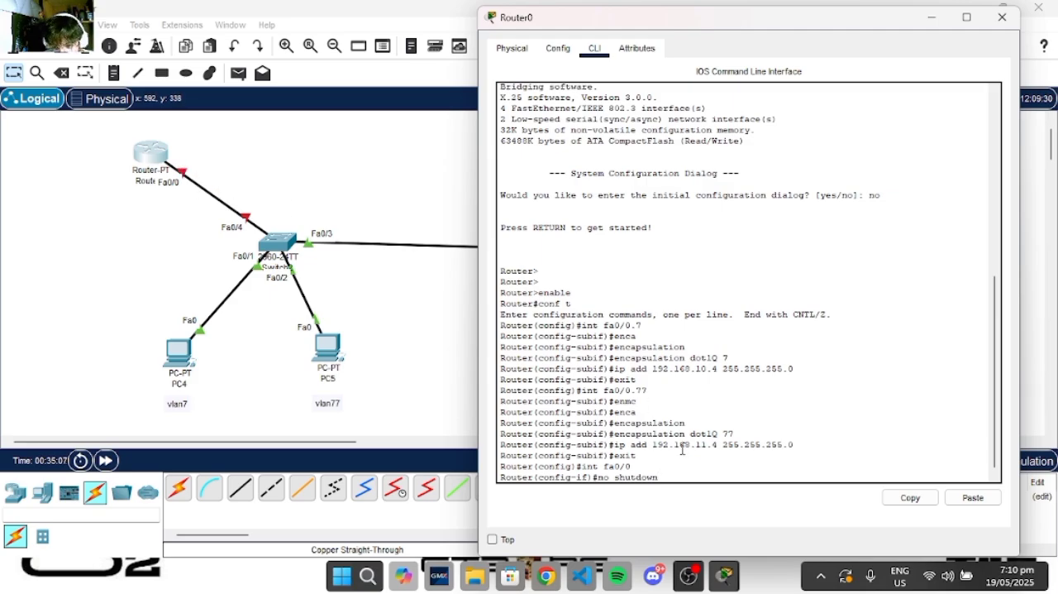
{"action": "key", "text": "Return"}
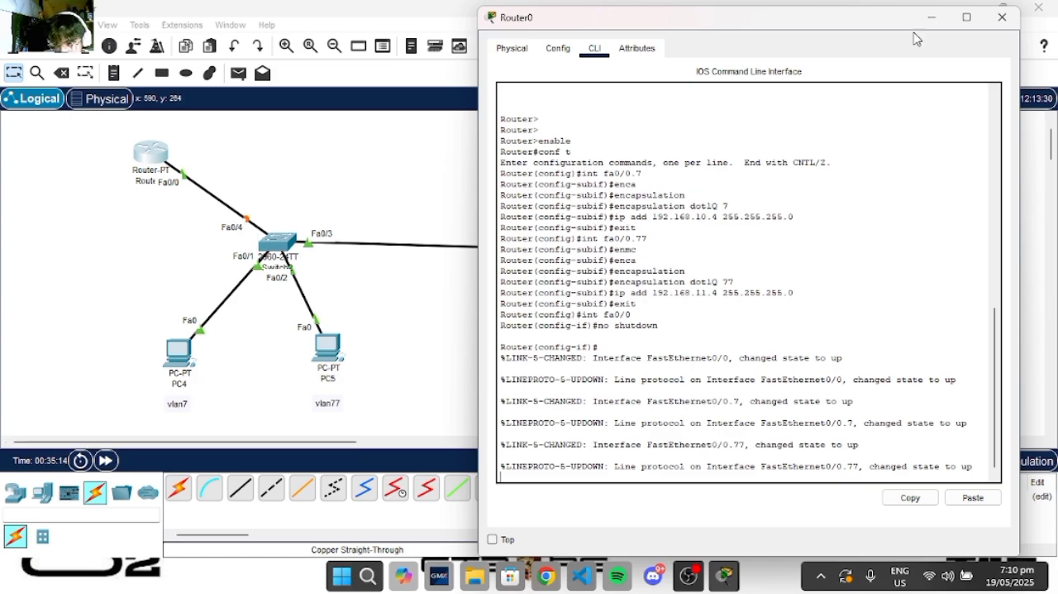
- Exit interface configuration on the router and minimize its window to return to the topology
{"action": "key", "text": "Return"}
{"action": "key", "text": "Return"}
{"action": "key", "text": "Return"}
{"action": "key", "text": "Return"}
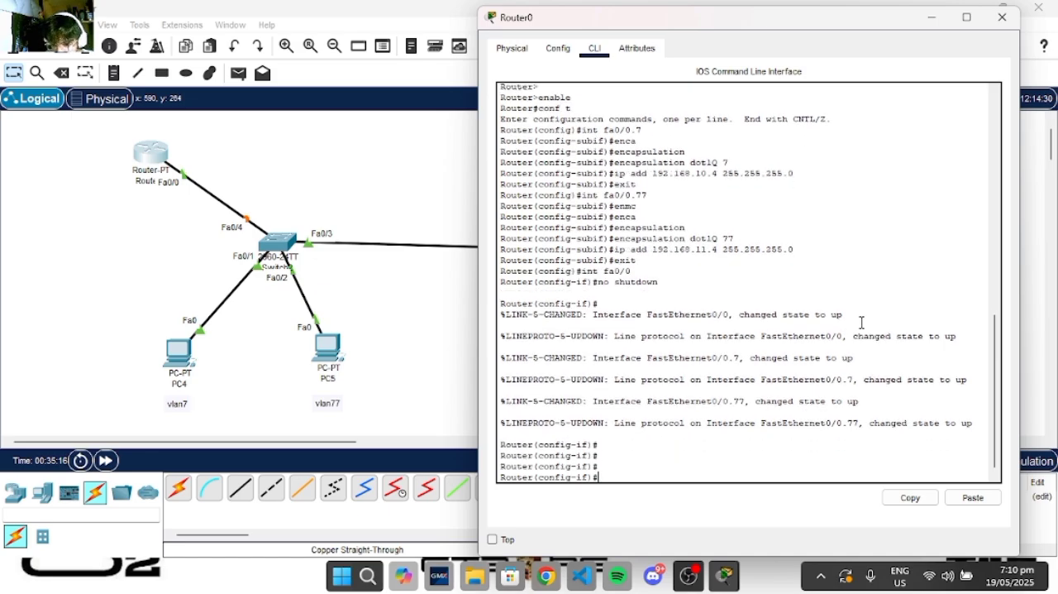
{"action": "key", "text": "Return"}
{"action": "key", "text": "Return"}
{"action": "type", "text": "er(config-if)#e"}
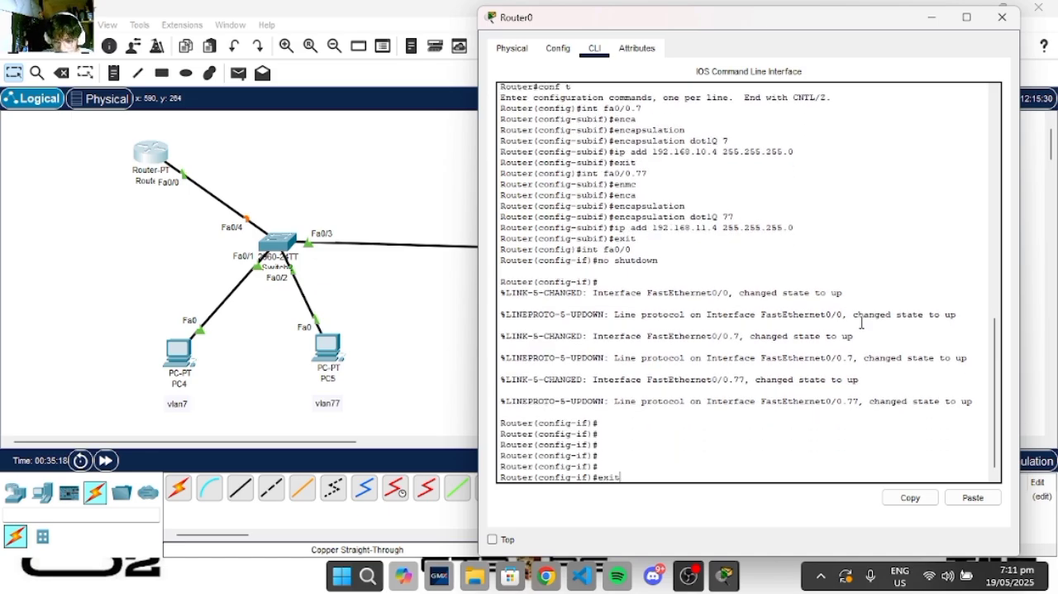
{"action": "type", "text": "xit"}
{"action": "key", "text": "Return"}
{"action": "left_click", "coordinate": [932, 16]}
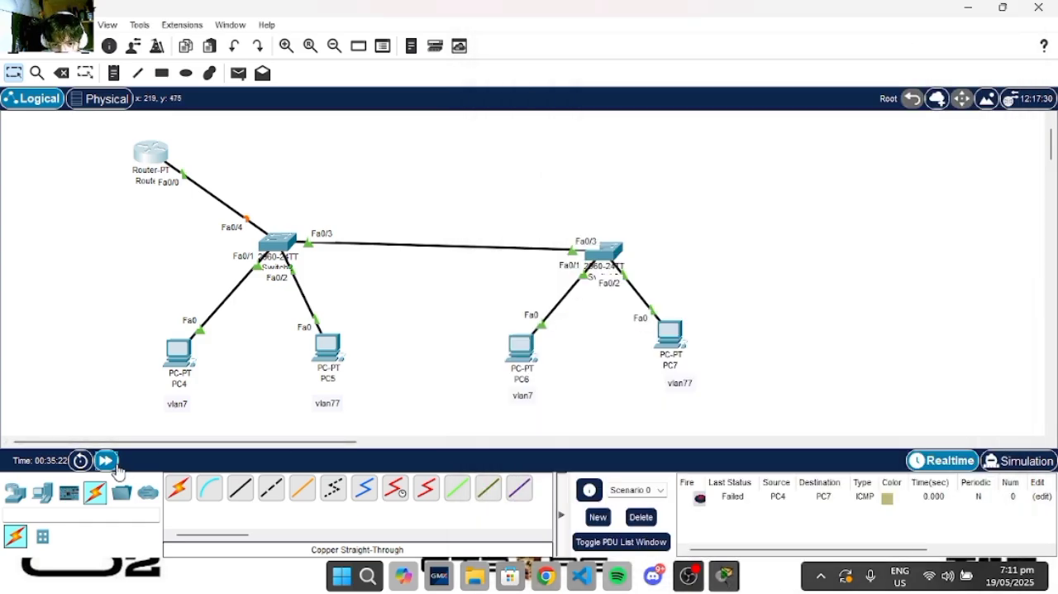
- Fast-forward the network time and replace the old PDU test with a simple PDU from PC4 to PC5, firing it again
{"action": "left_click", "coordinate": [111, 463]}
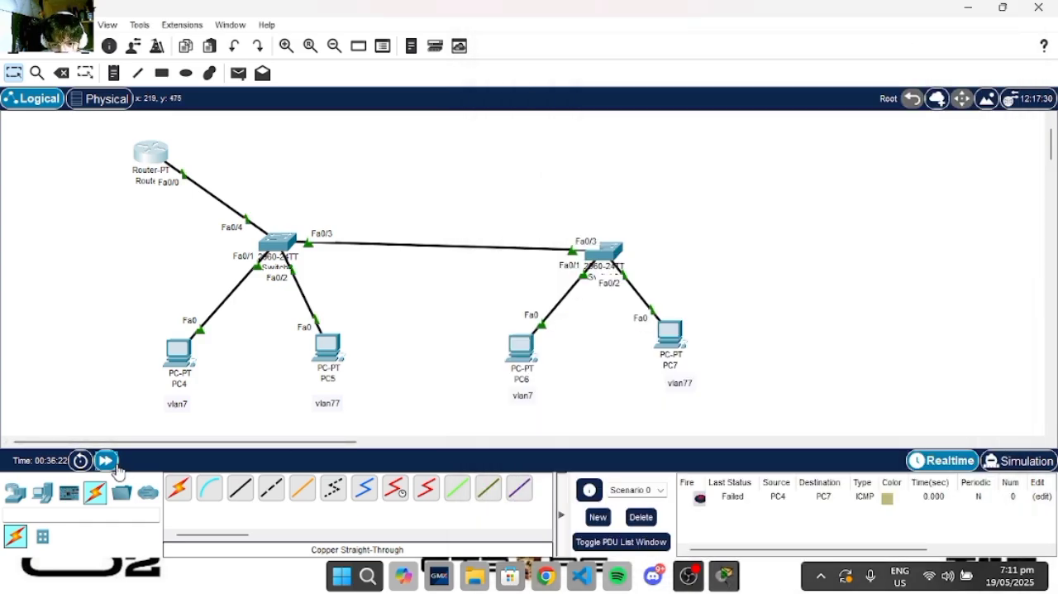
{"action": "left_click", "coordinate": [642, 518]}
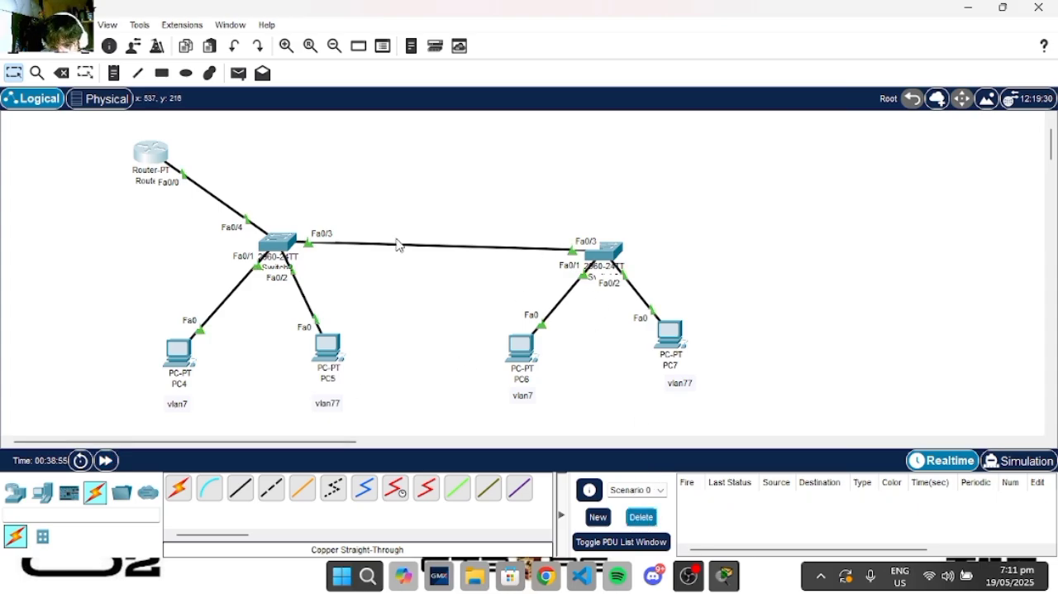
{"action": "left_click", "coordinate": [239, 73]}
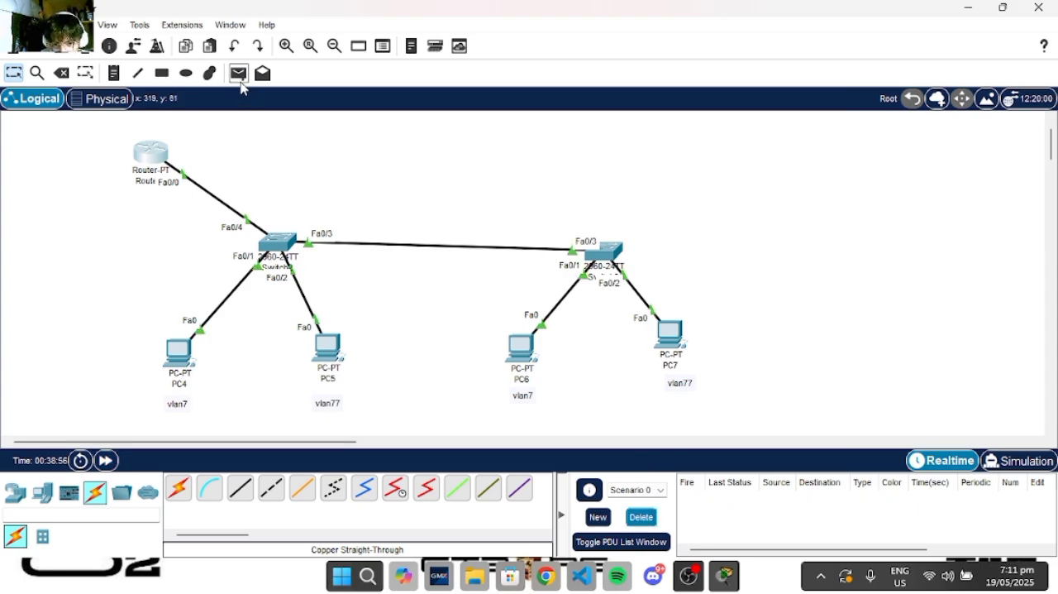
{"action": "left_click", "coordinate": [181, 372]}
{"action": "left_click", "coordinate": [328, 351]}
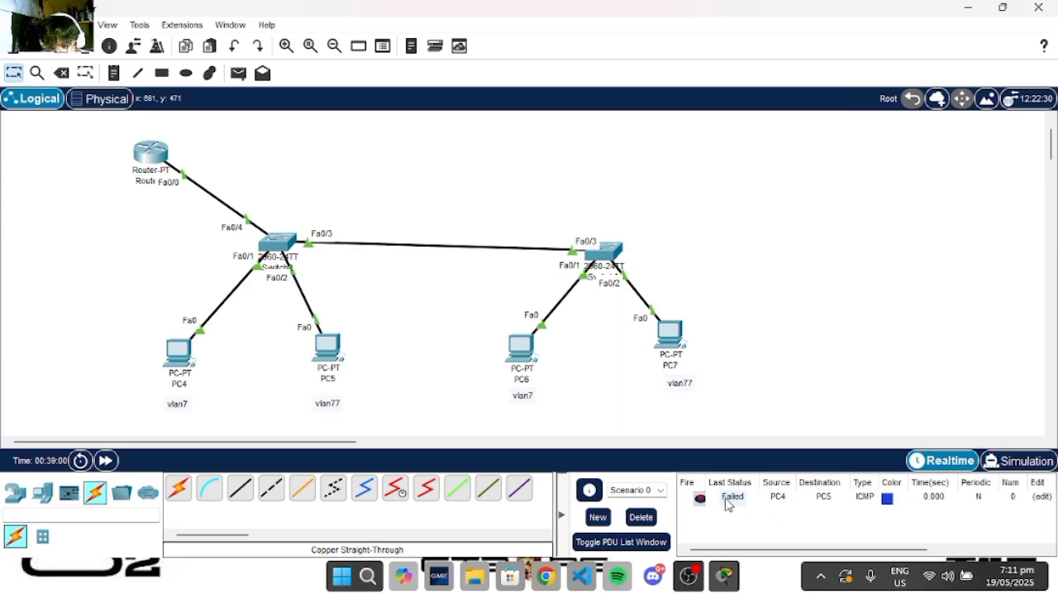
{"action": "left_click", "coordinate": [700, 498]}
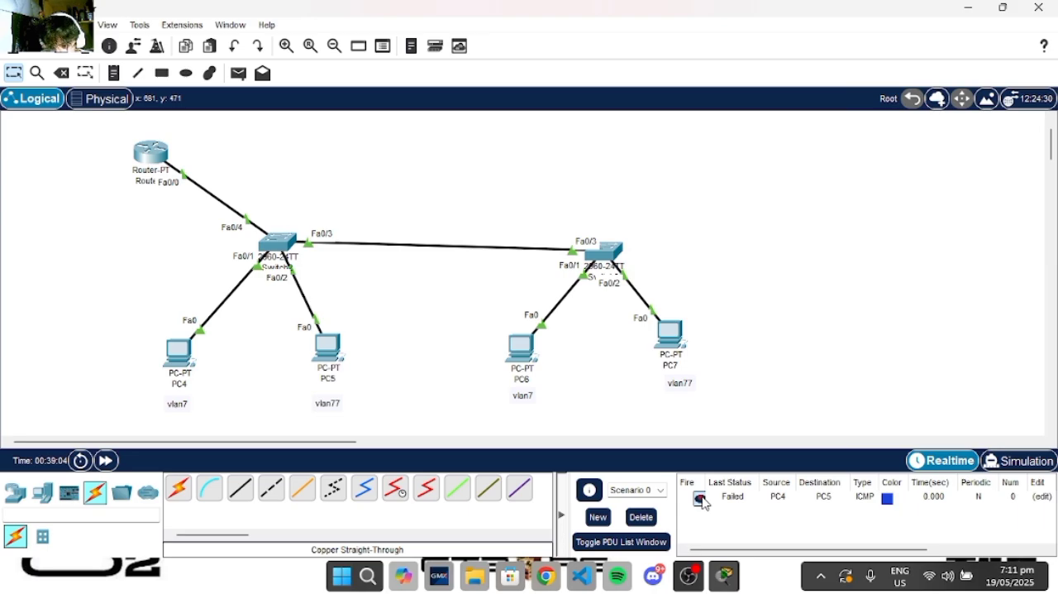
{"action": "left_click", "coordinate": [700, 499]}
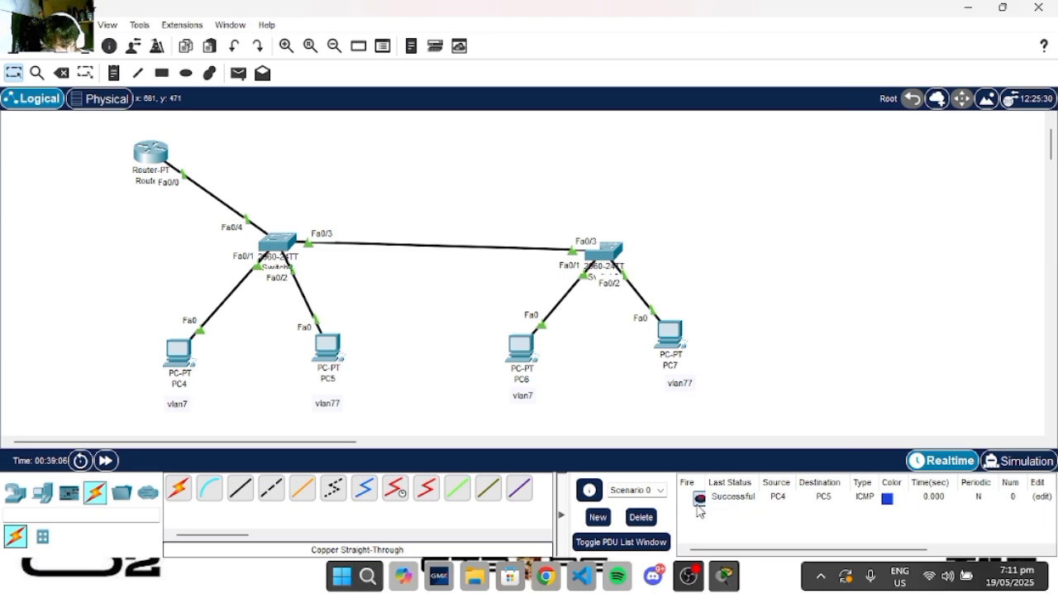
- Clear the PDU list and send a simple PDU from PC4 to PC7
{"action": "left_click", "coordinate": [641, 517]}
{"action": "left_click", "coordinate": [238, 73]}
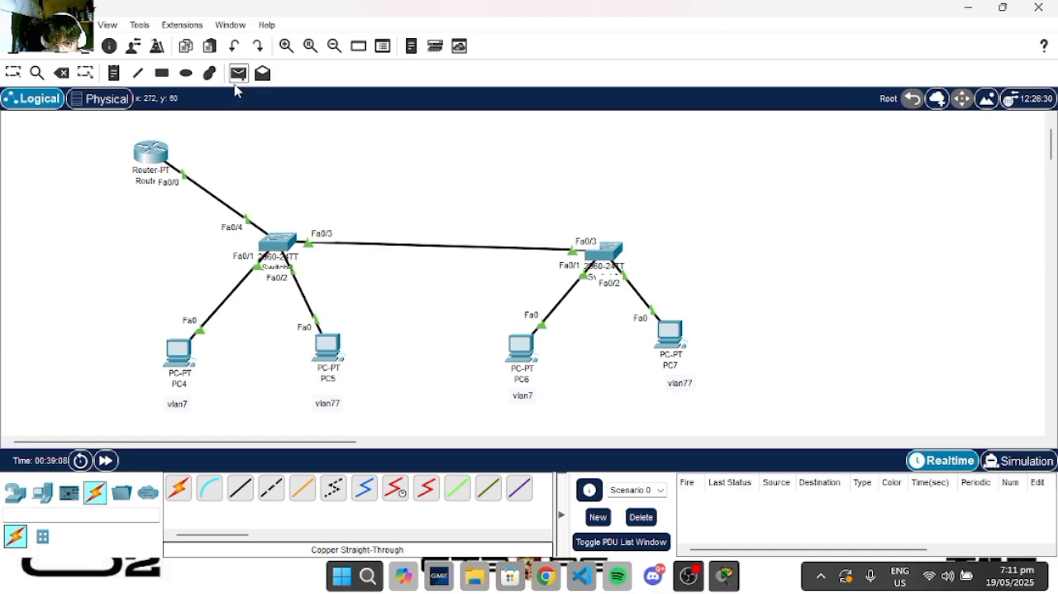
{"action": "left_click", "coordinate": [180, 354]}
{"action": "left_click", "coordinate": [661, 349]}
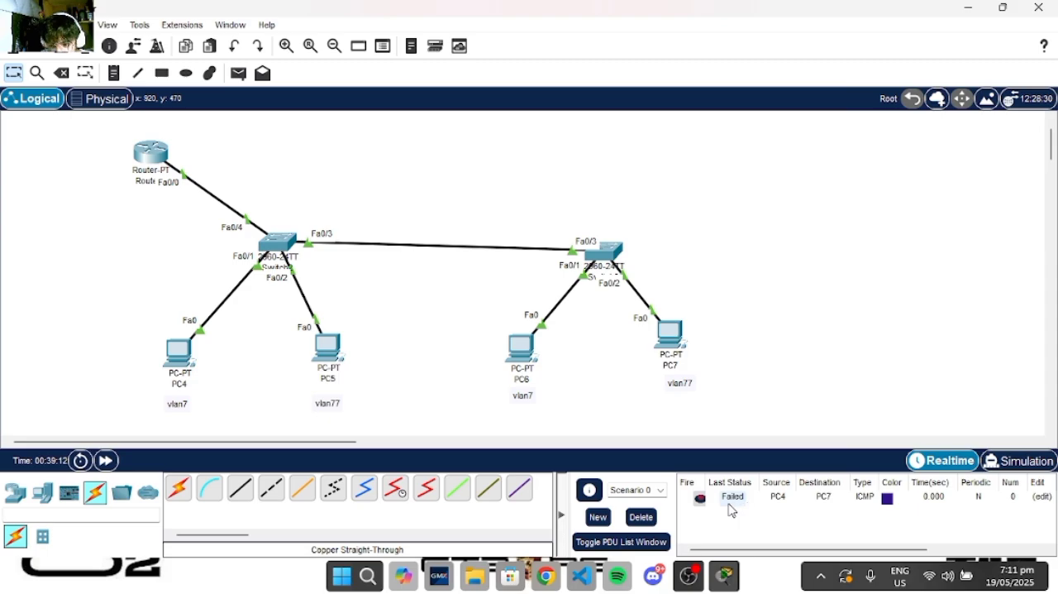
- Play the PC4-to-PC7 PDU in simulation mode at a faster playback speed, then pause it and close the event list
{"action": "left_click", "coordinate": [1018, 461]}
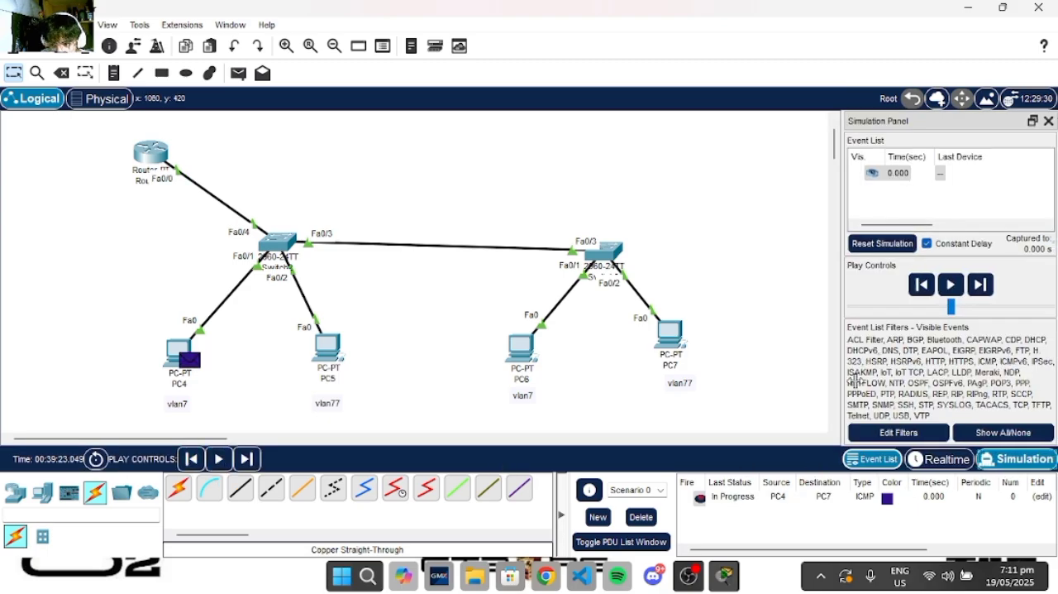
{"action": "left_click_drag", "start_coordinate": [954, 308], "coordinate": [1028, 312]}
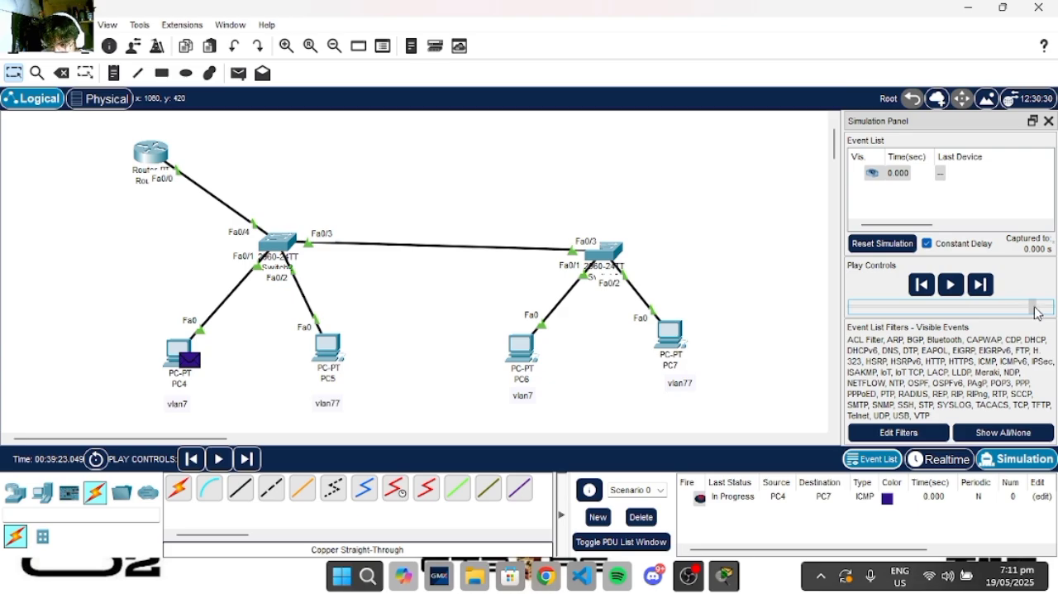
{"action": "left_click", "coordinate": [218, 459]}
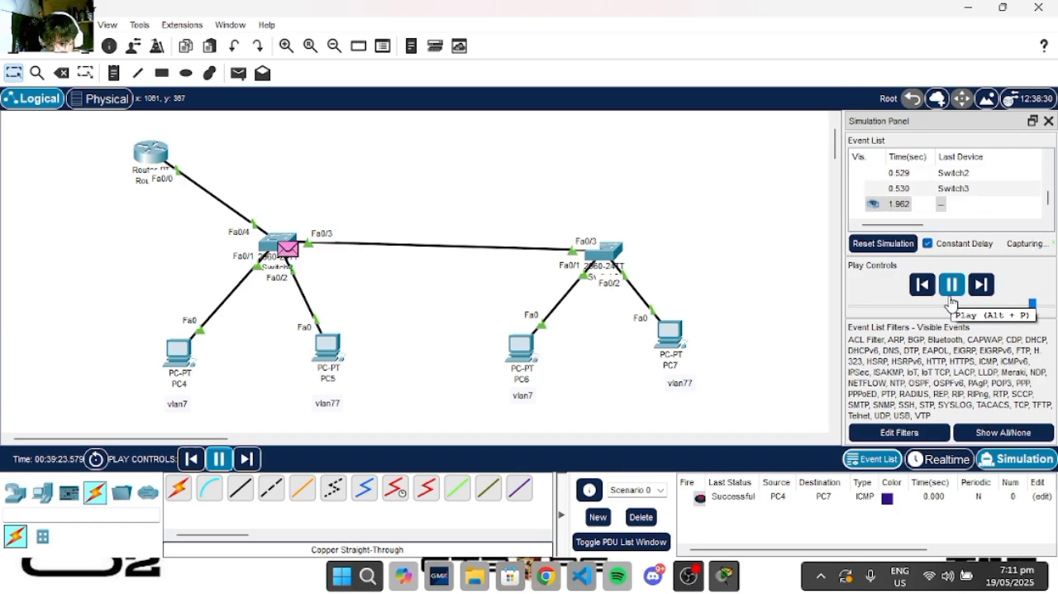
{"action": "left_click", "coordinate": [950, 296]}
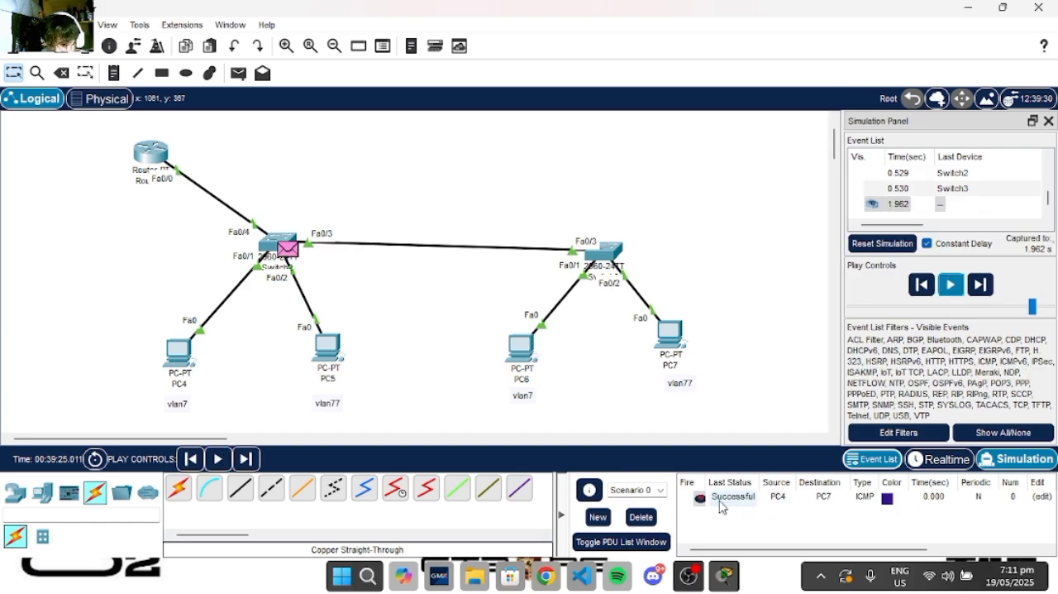
{"action": "left_click", "coordinate": [1048, 121]}
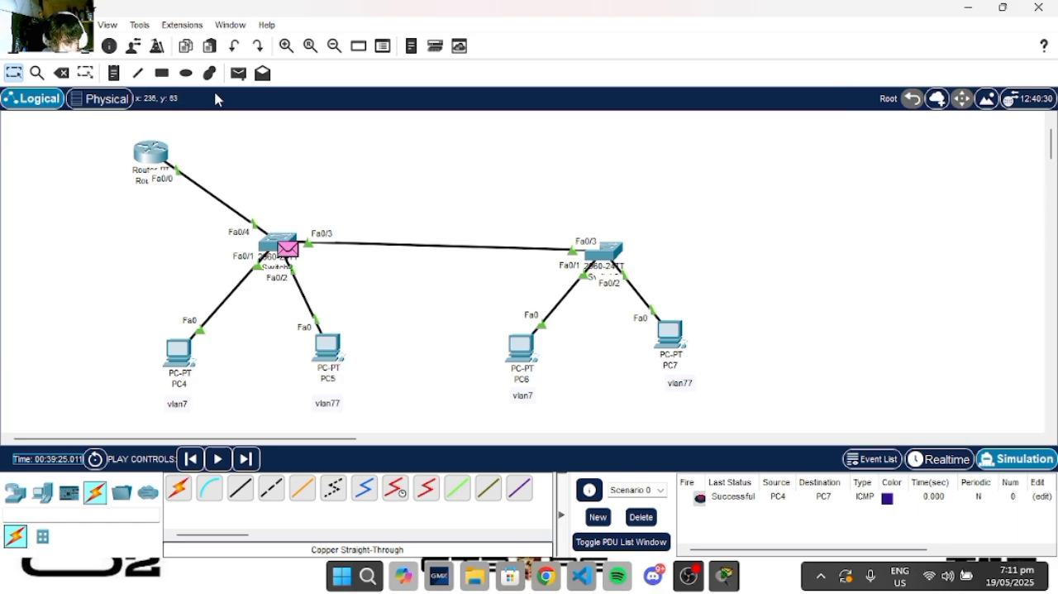
- Add a simple PDU from PC5 to PC6 and fire it again in realtime mode
{"action": "left_click", "coordinate": [238, 73]}
{"action": "left_click", "coordinate": [325, 351]}
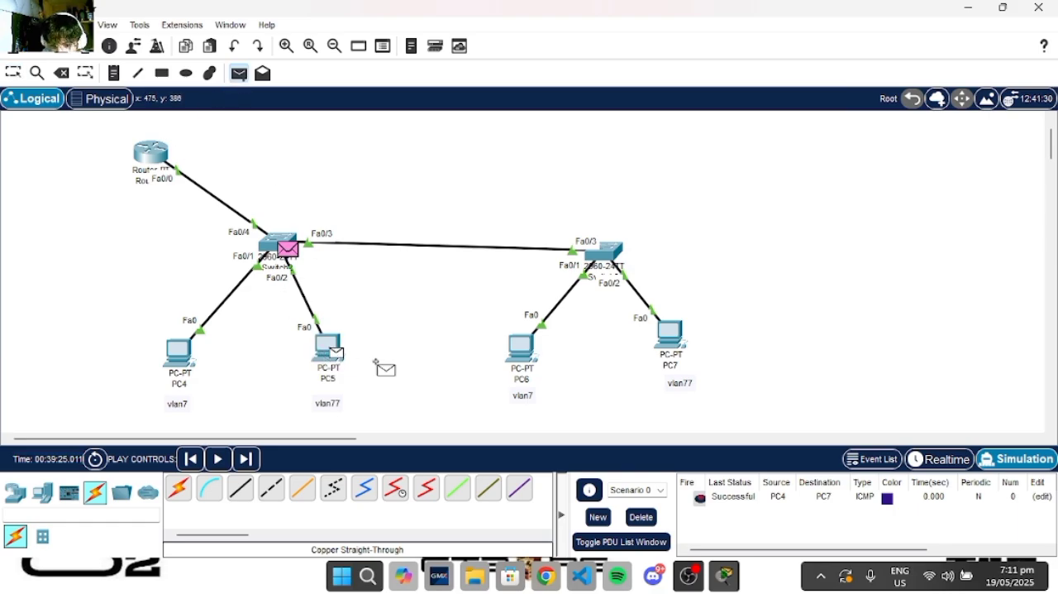
{"action": "left_click", "coordinate": [524, 351]}
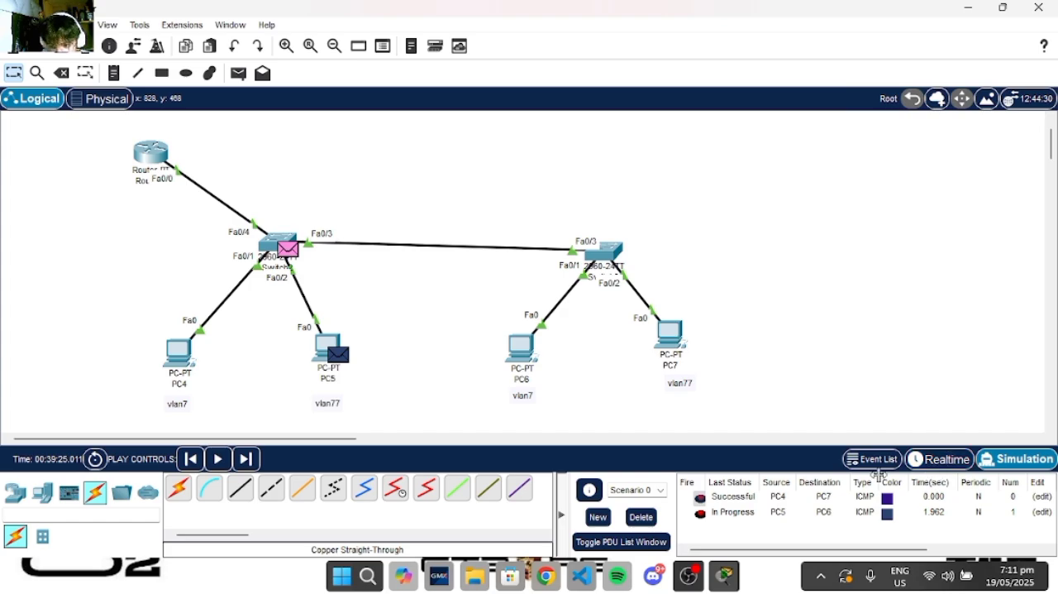
{"action": "left_click", "coordinate": [934, 459]}
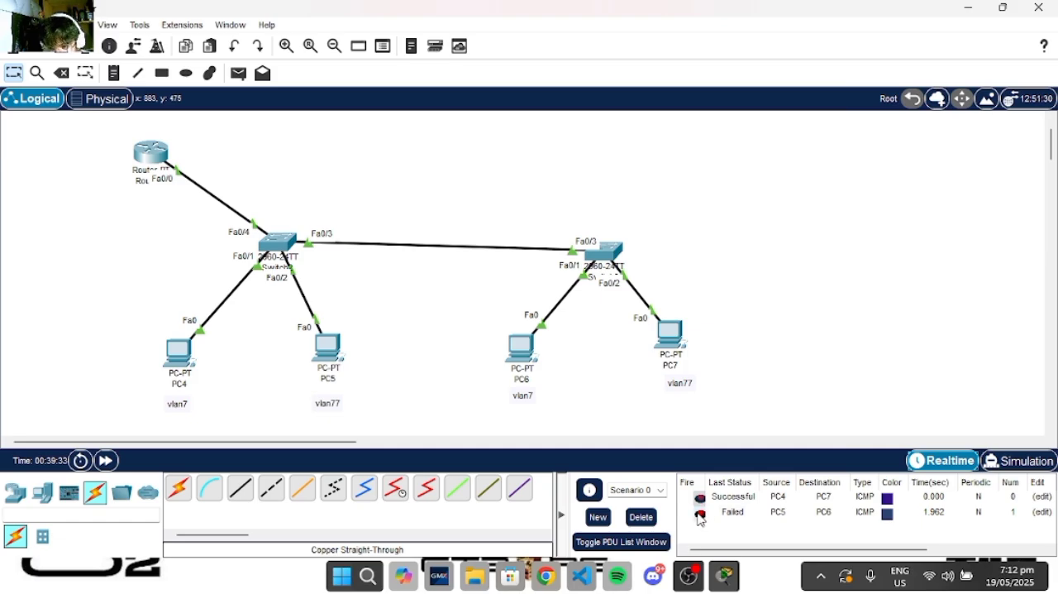
{"action": "left_click", "coordinate": [698, 514]}
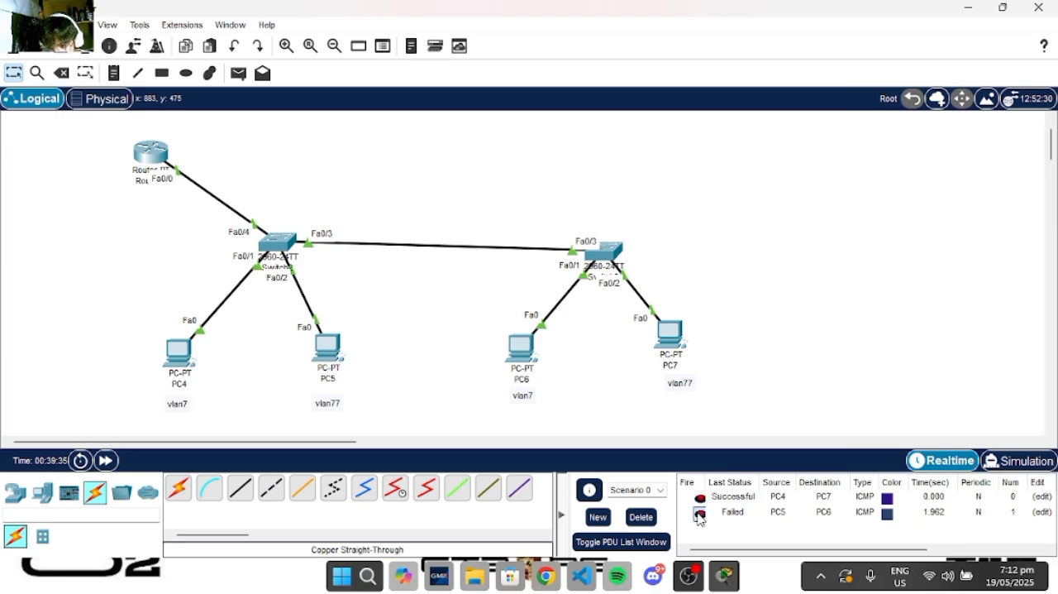
- Clear the PDU list and send a simple PDU from PC6 to PC7
{"action": "left_click", "coordinate": [642, 516]}
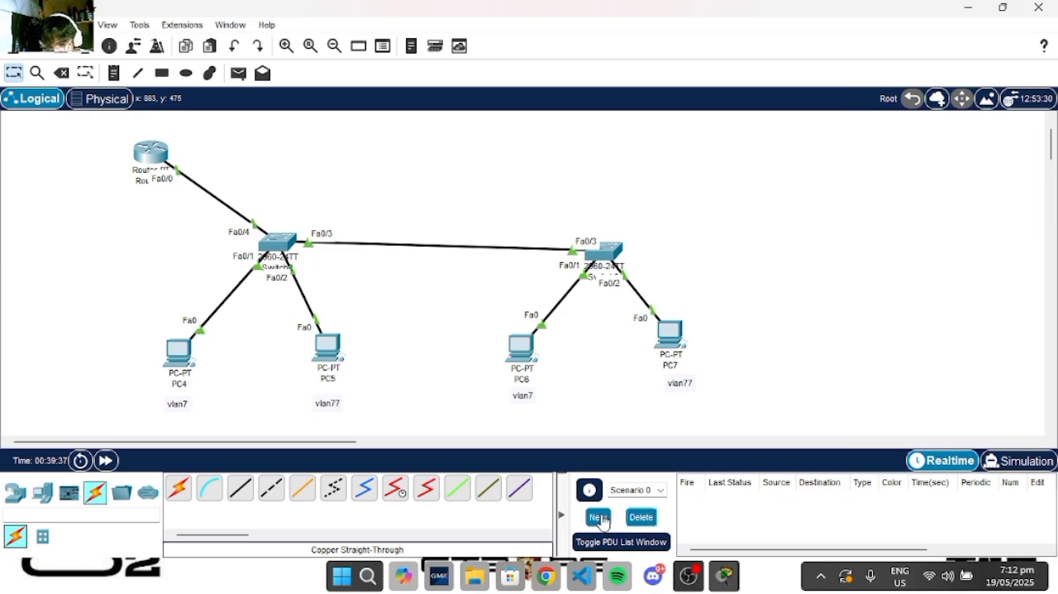
{"action": "left_click", "coordinate": [238, 73]}
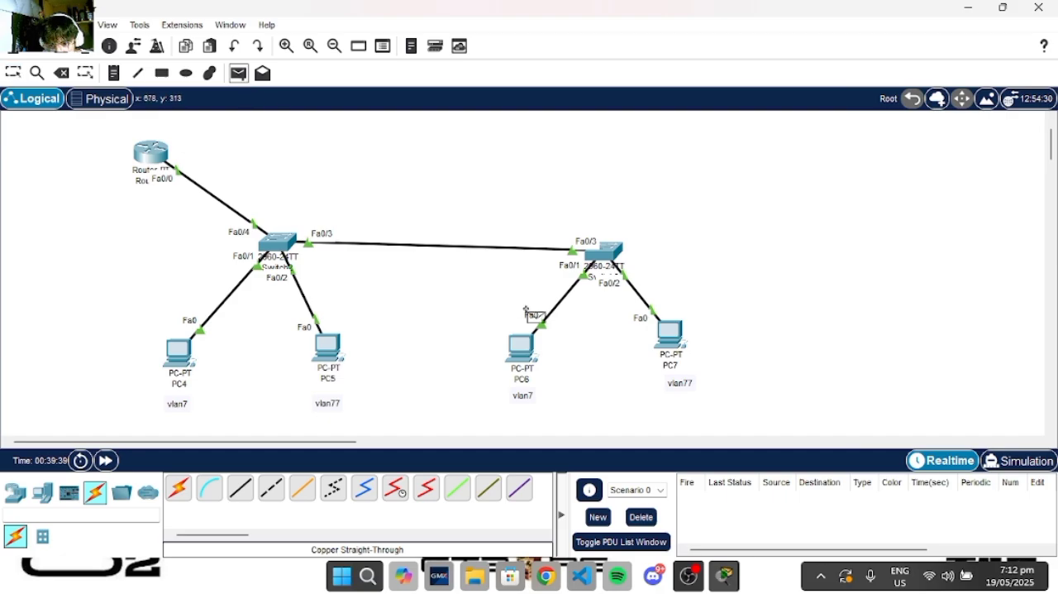
{"action": "left_click", "coordinate": [527, 354]}
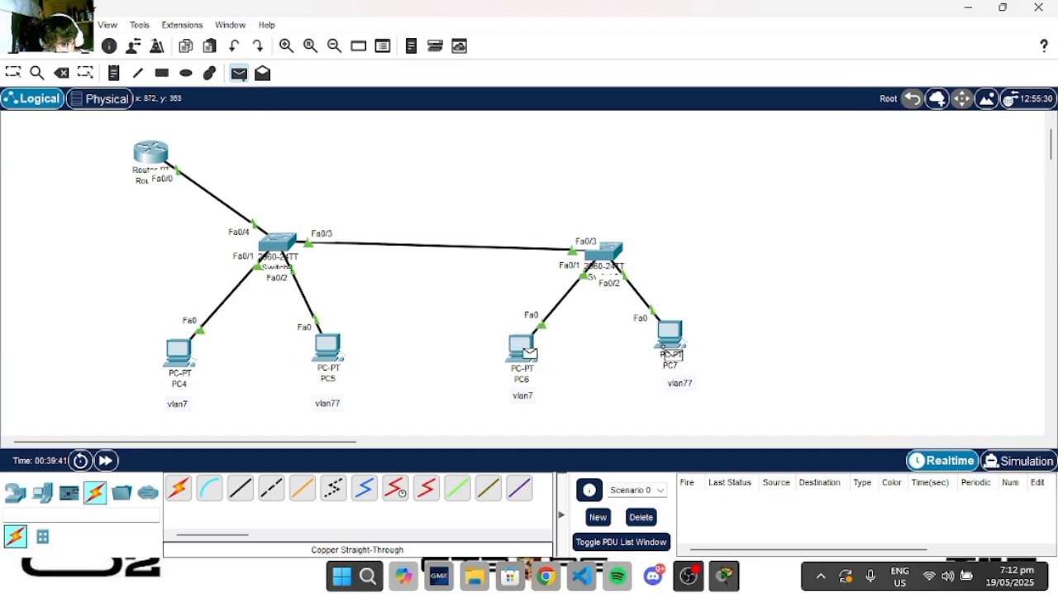
{"action": "left_click", "coordinate": [681, 351]}
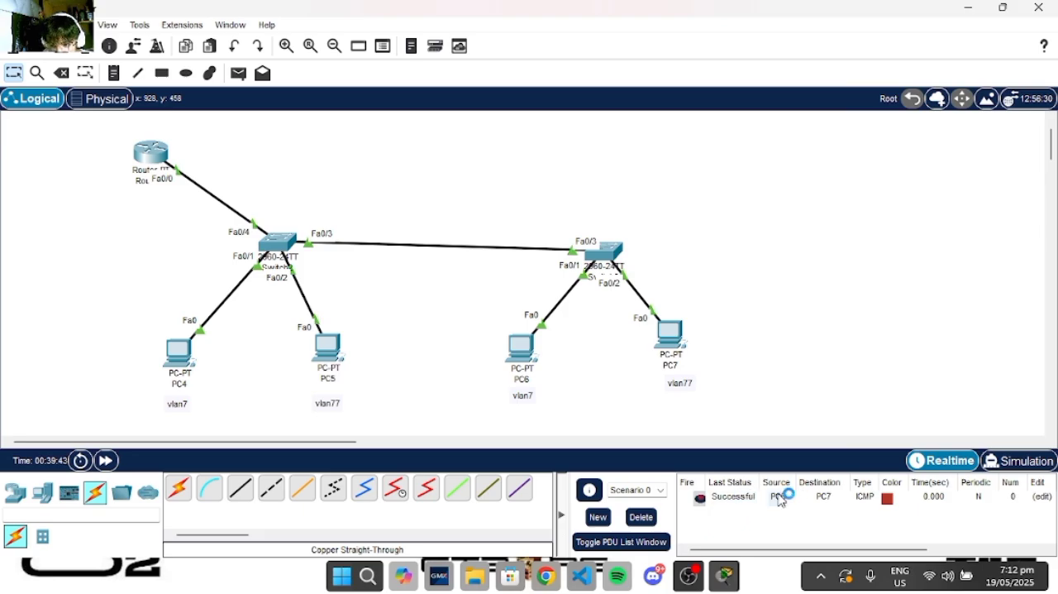
- Clear the PDU list and retest the link between the VLANs with a simple PDU from PC4 to PC5
{"action": "left_click", "coordinate": [642, 516]}
{"action": "left_click", "coordinate": [238, 72]}
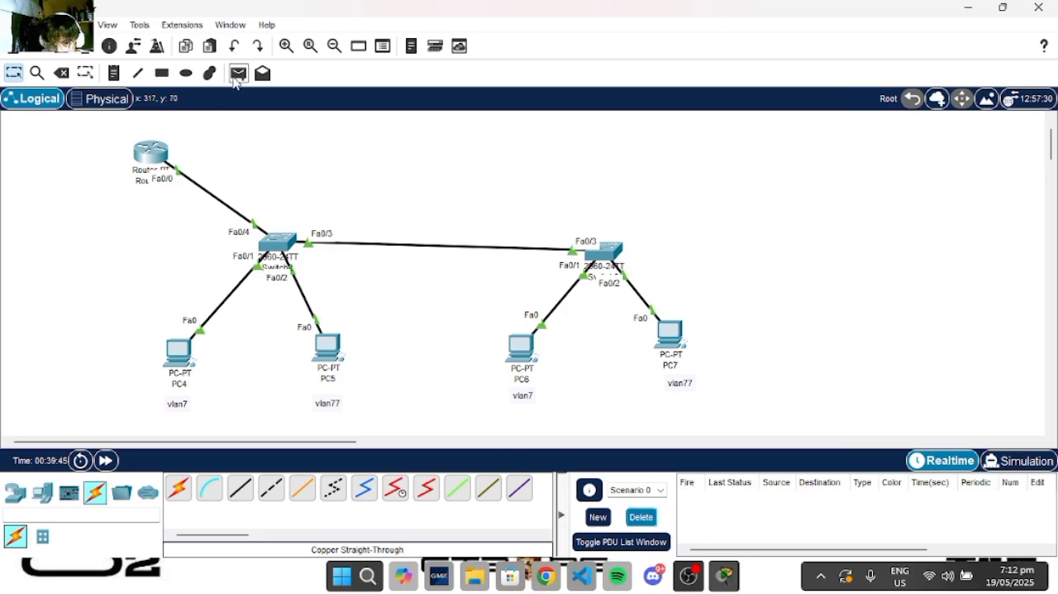
{"action": "left_click", "coordinate": [178, 354]}
{"action": "left_click", "coordinate": [328, 347]}
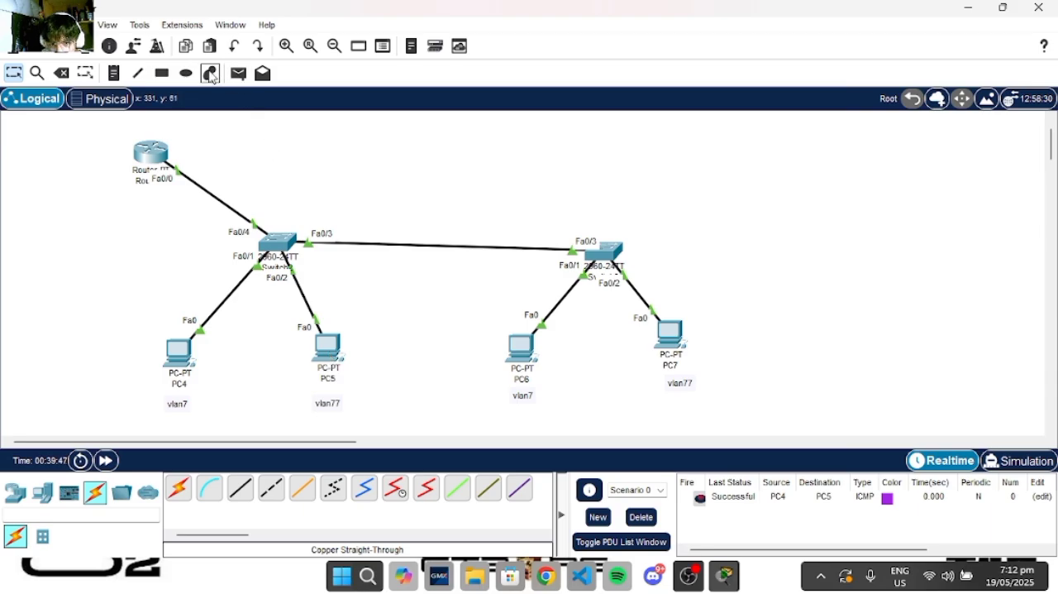
- Send simple PDUs from PC4 to PC6 and from PC5 to PC7, and clear the PDU list
{"action": "left_click", "coordinate": [178, 354]}
{"action": "left_click", "coordinate": [521, 347]}
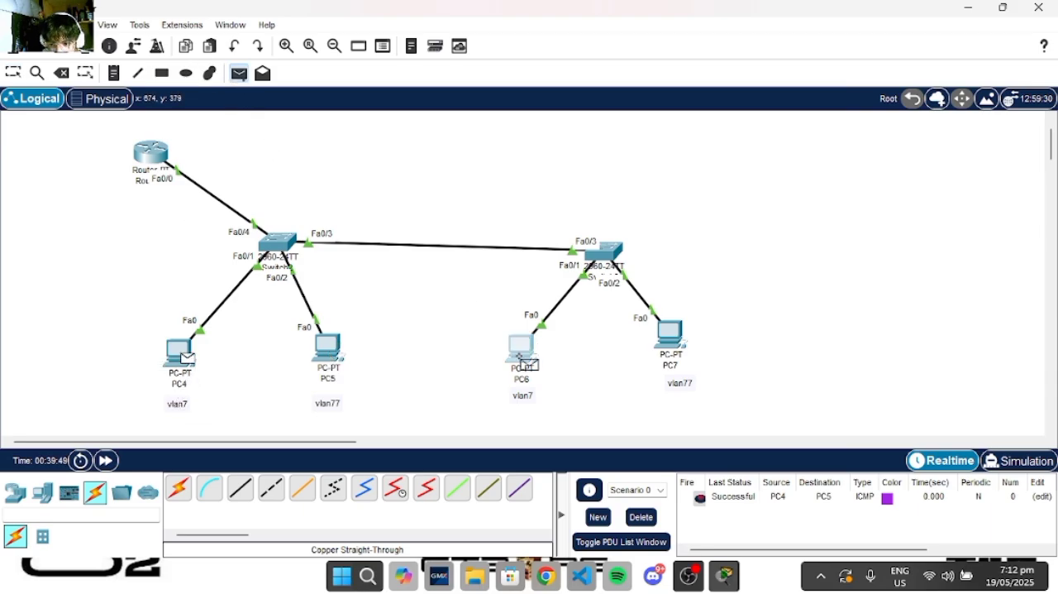
{"action": "left_click", "coordinate": [238, 73]}
{"action": "left_click", "coordinate": [329, 357]}
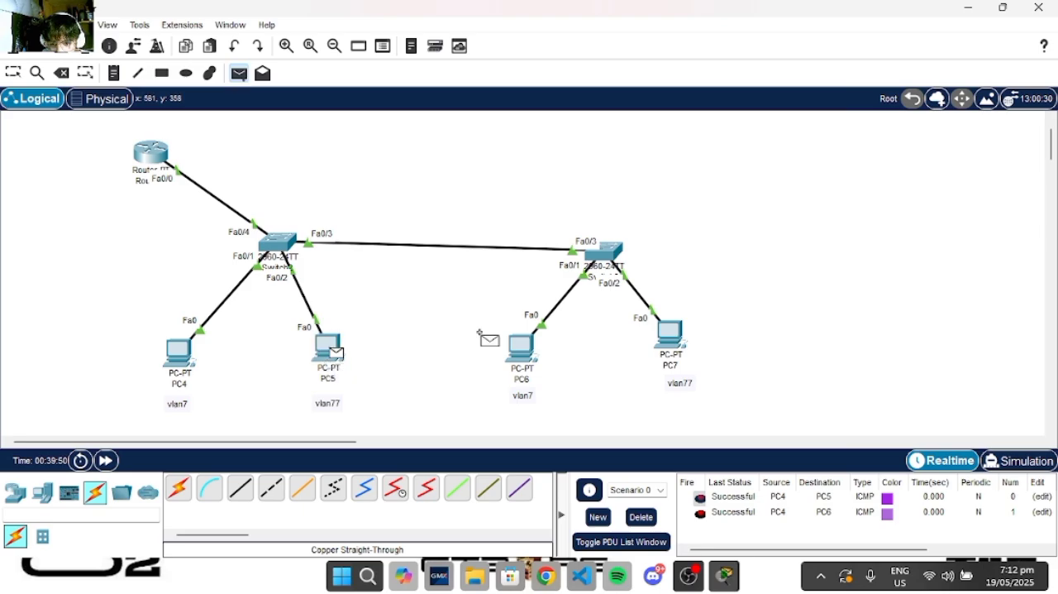
{"action": "left_click", "coordinate": [671, 334]}
{"action": "left_click", "coordinate": [627, 521]}
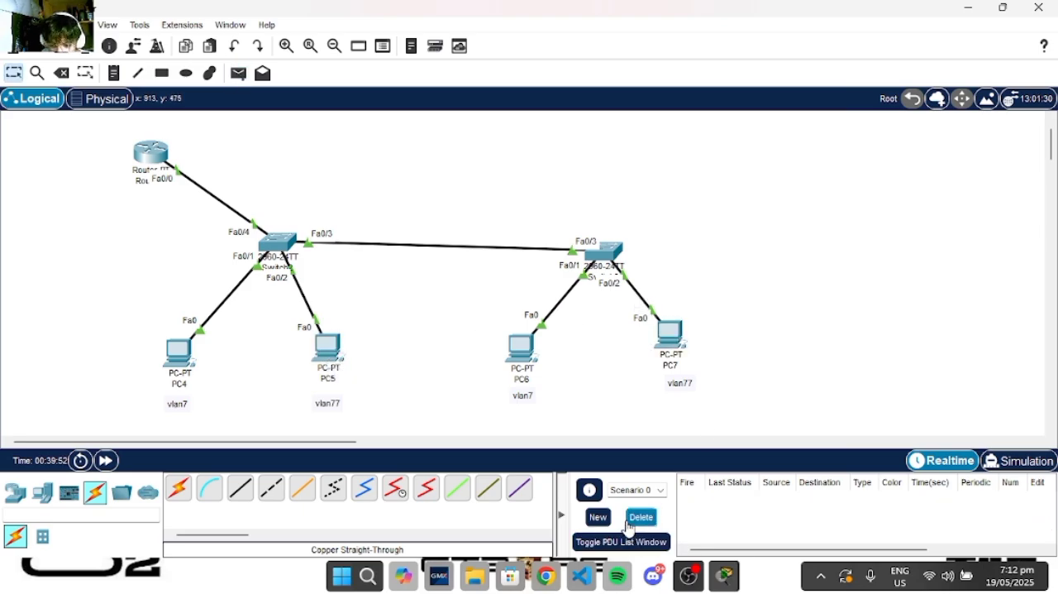